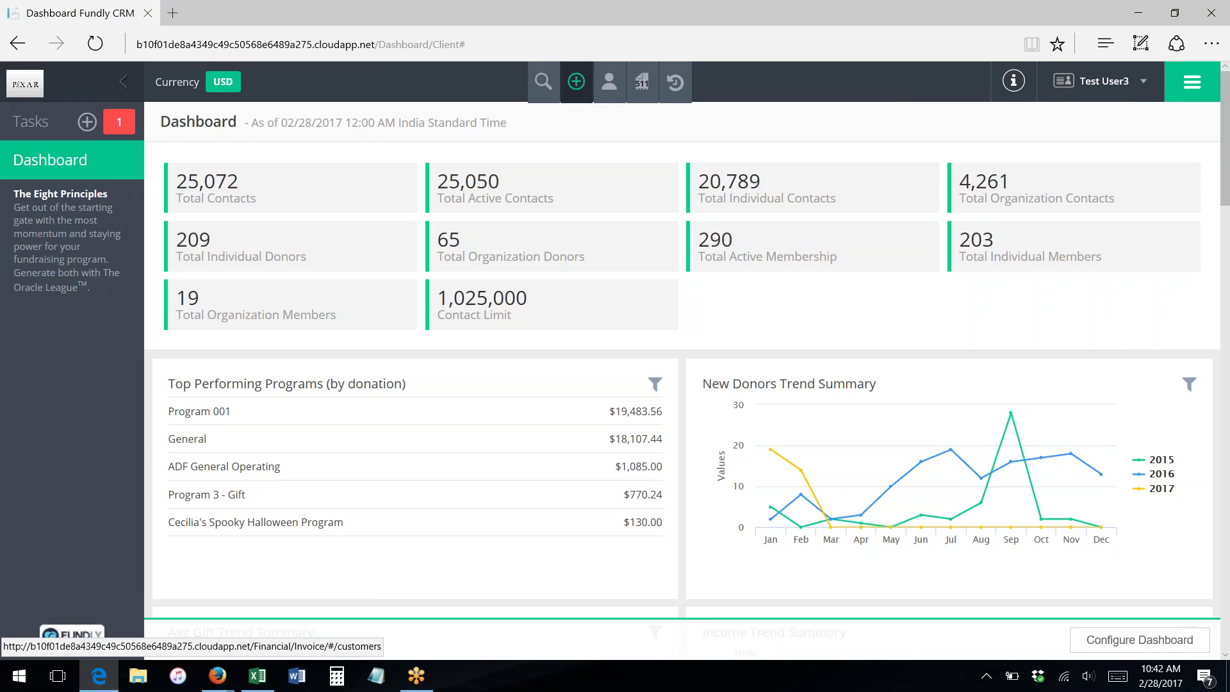
Run a quick individual last-name search for a contact, then reopen the quick search panel
{"action": "left_click", "coordinate": [549, 91]}
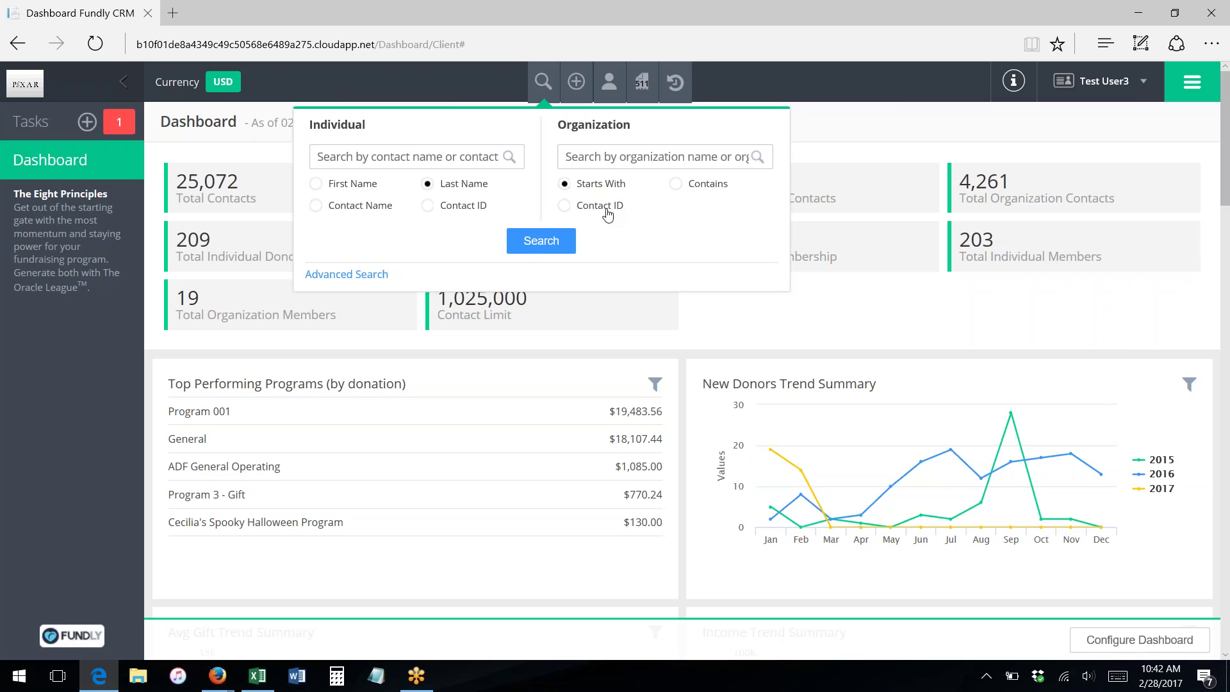
{"action": "left_click", "coordinate": [387, 161]}
{"action": "type", "text": "Terri"}
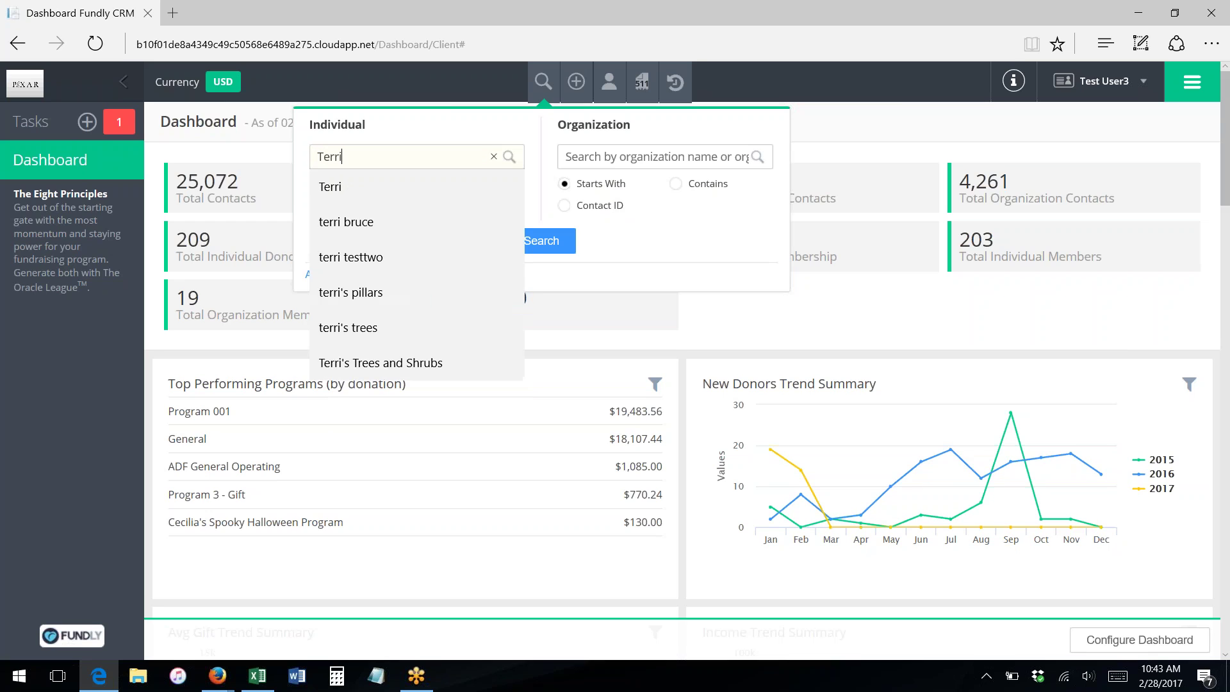
{"action": "left_click", "coordinate": [444, 136]}
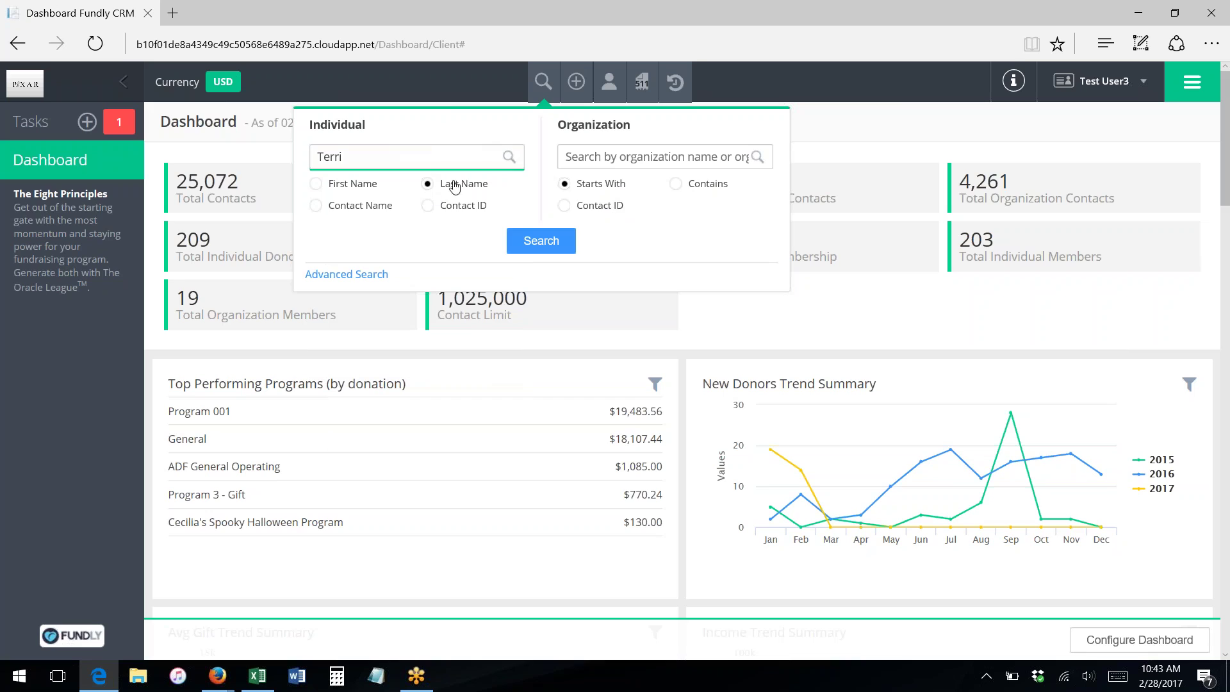
{"action": "left_click", "coordinate": [555, 241]}
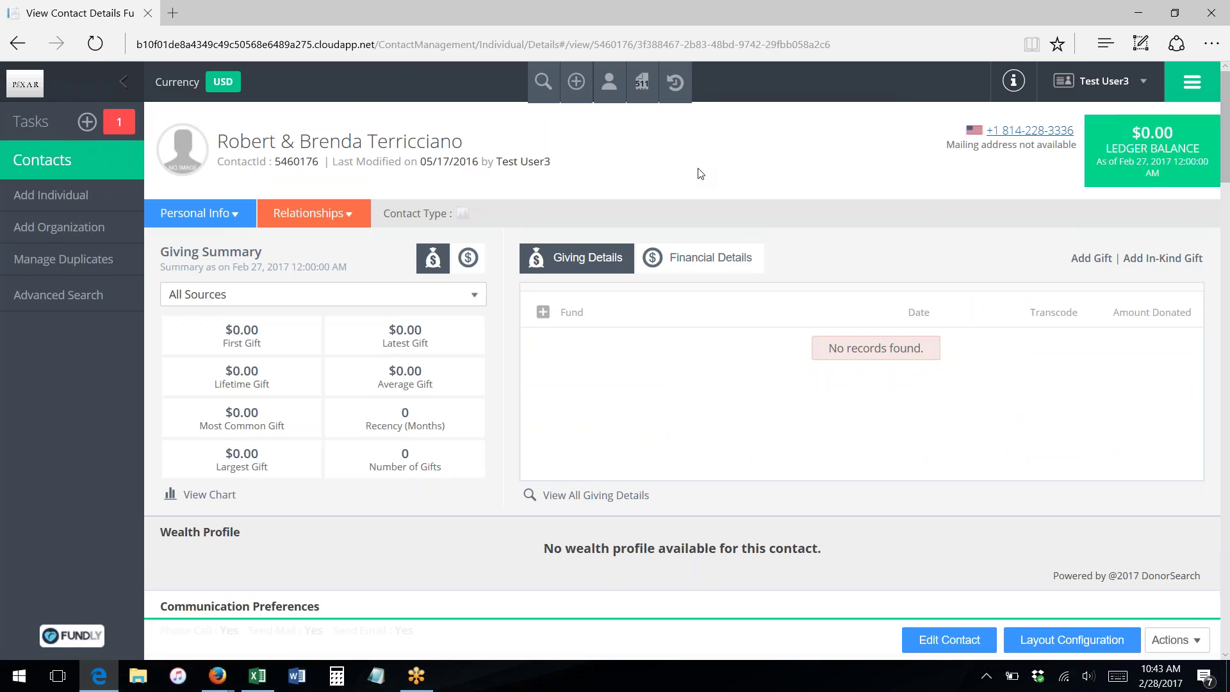
{"action": "left_click", "coordinate": [555, 95]}
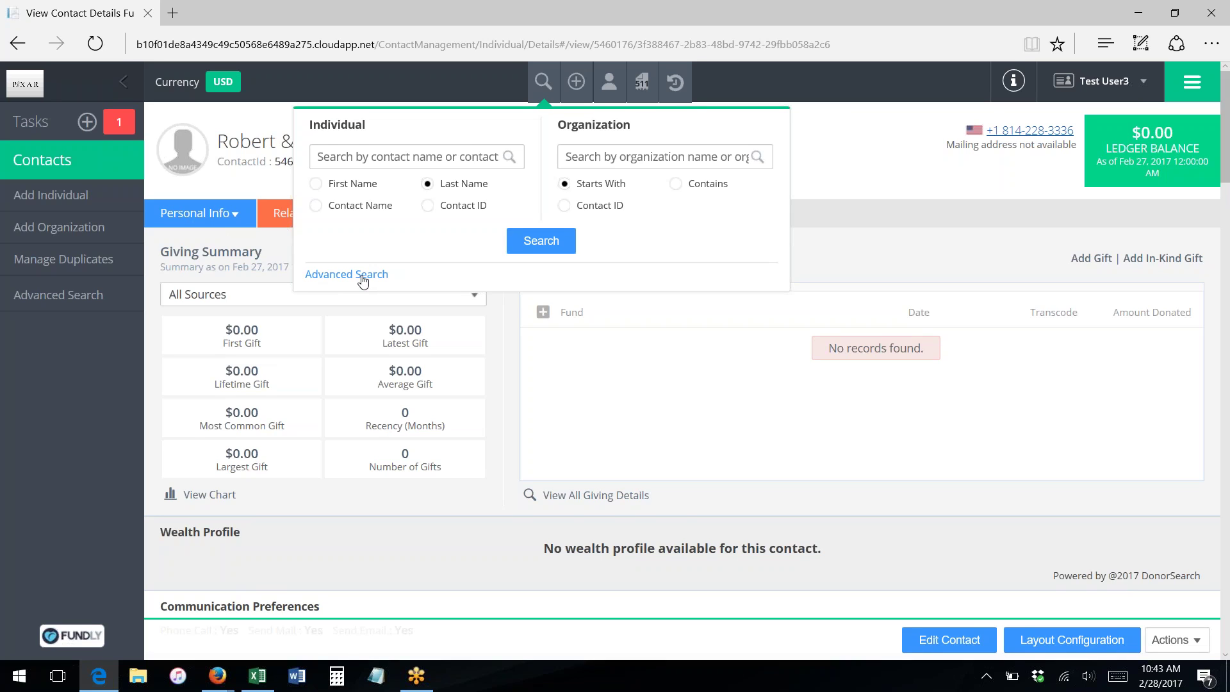
{"action": "left_click", "coordinate": [362, 276]}
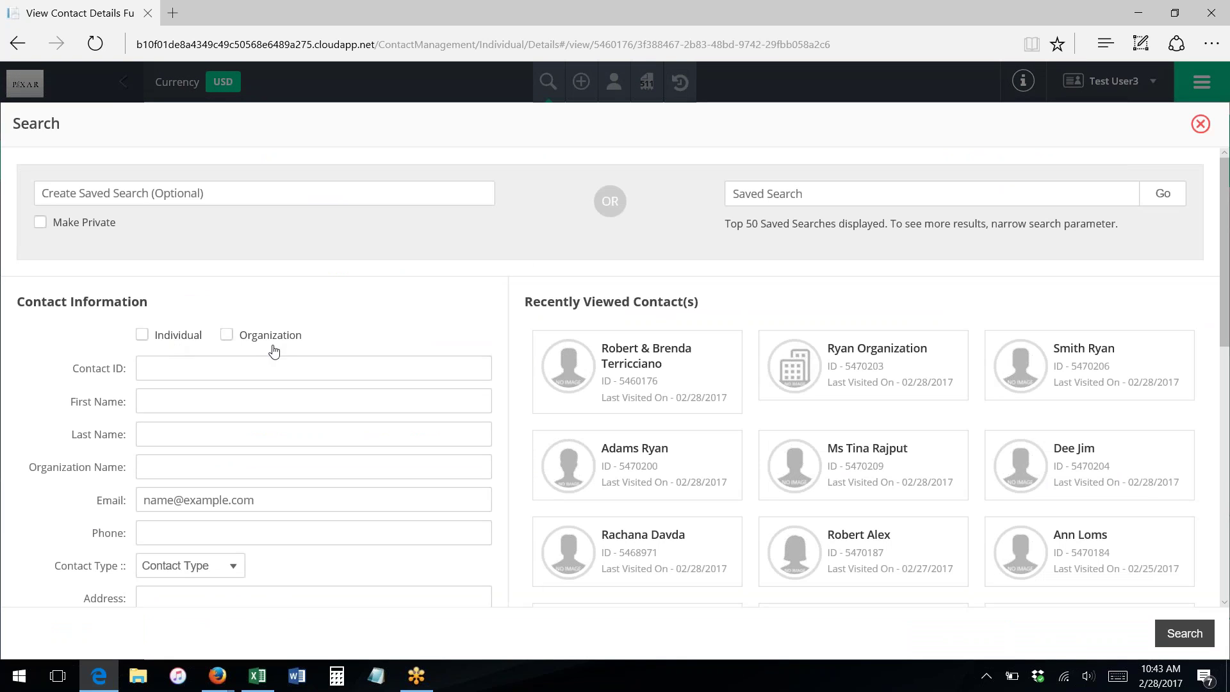
{"action": "scroll", "coordinate": [280, 347], "scroll_direction": "down", "scroll_amount": 3}
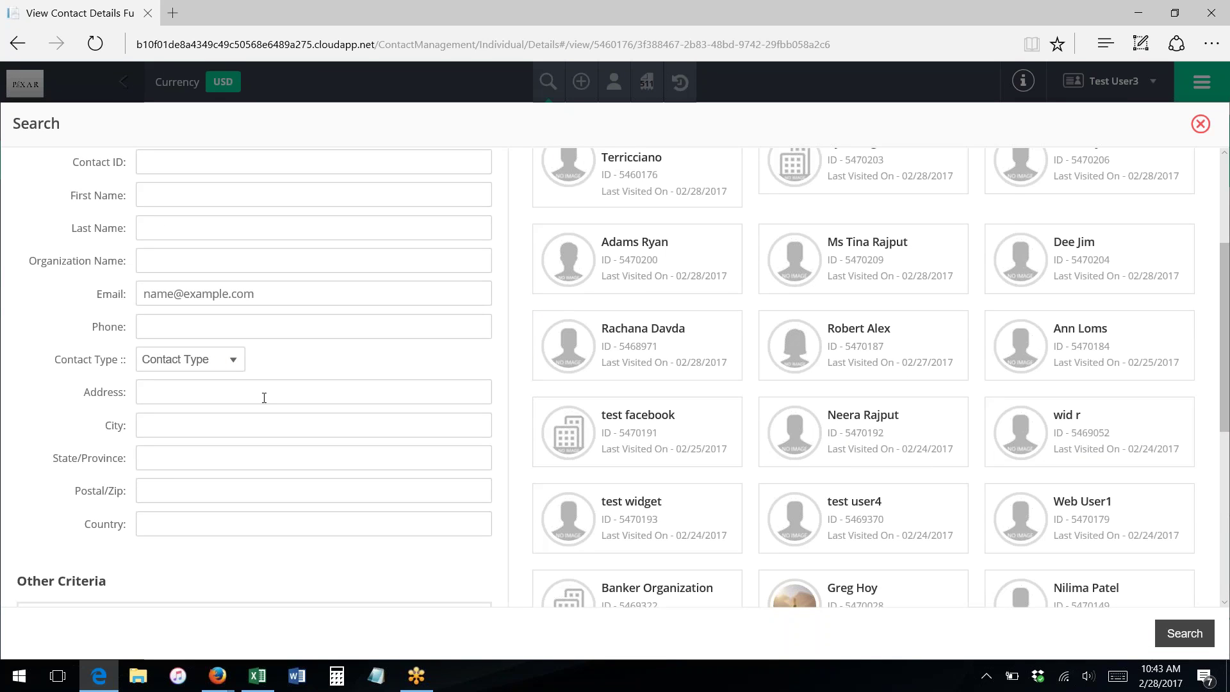
{"action": "left_click", "coordinate": [219, 363]}
{"action": "left_click", "coordinate": [308, 360]}
{"action": "scroll", "coordinate": [272, 417], "scroll_direction": "down", "scroll_amount": 4}
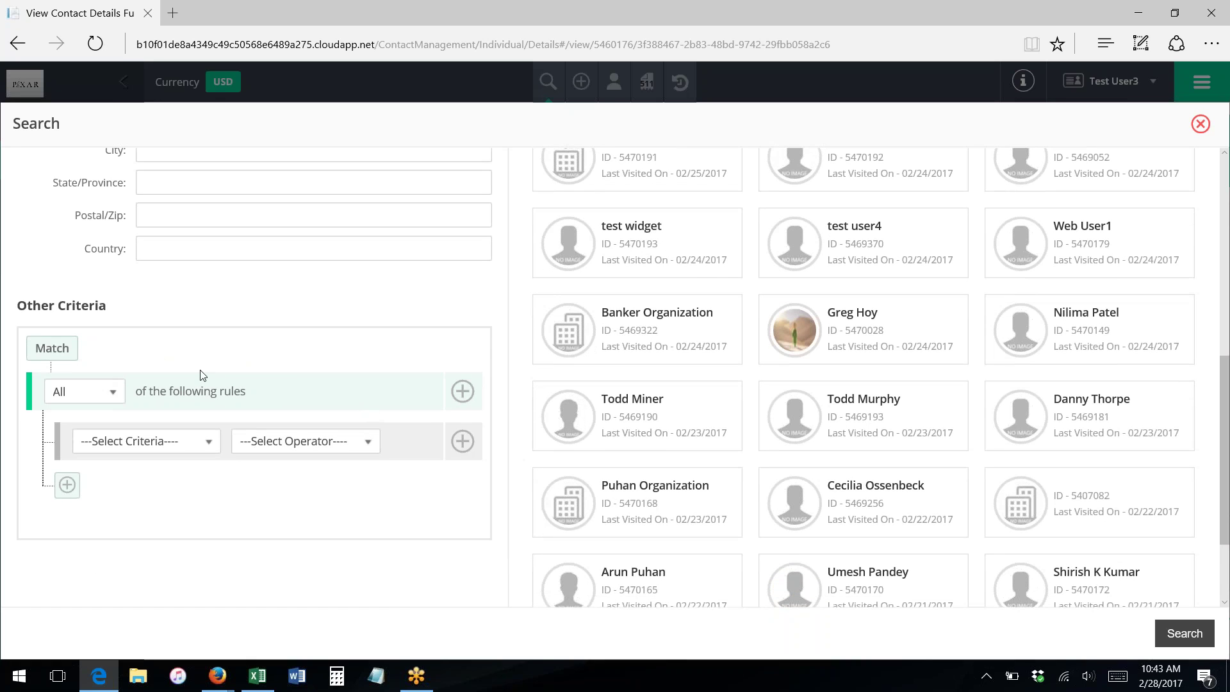
{"action": "left_click", "coordinate": [169, 448]}
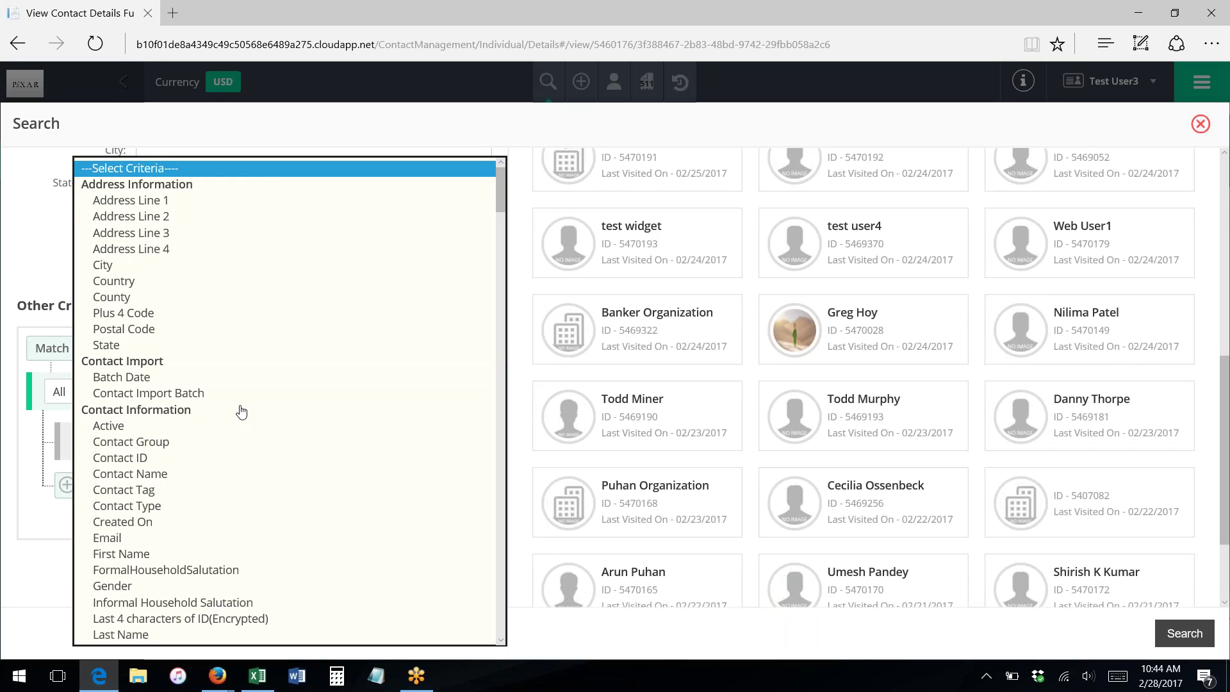
{"action": "scroll", "coordinate": [213, 357], "scroll_direction": "down", "scroll_amount": 1}
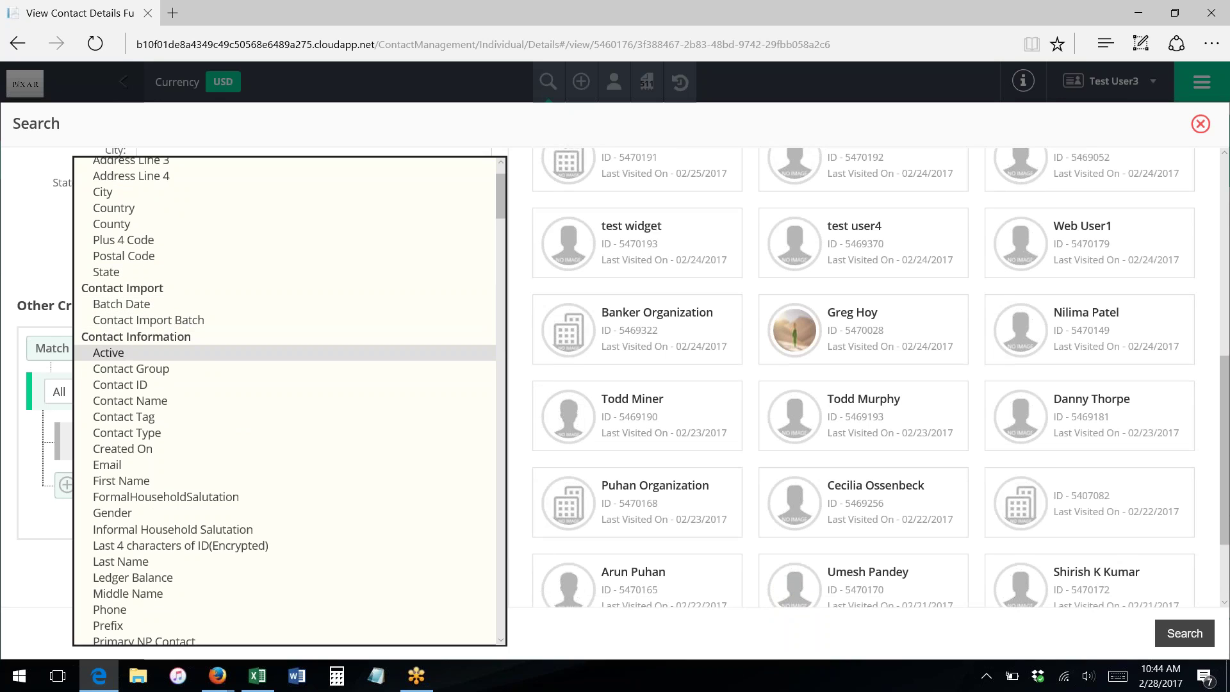
{"action": "scroll", "coordinate": [213, 352], "scroll_direction": "down", "scroll_amount": 2}
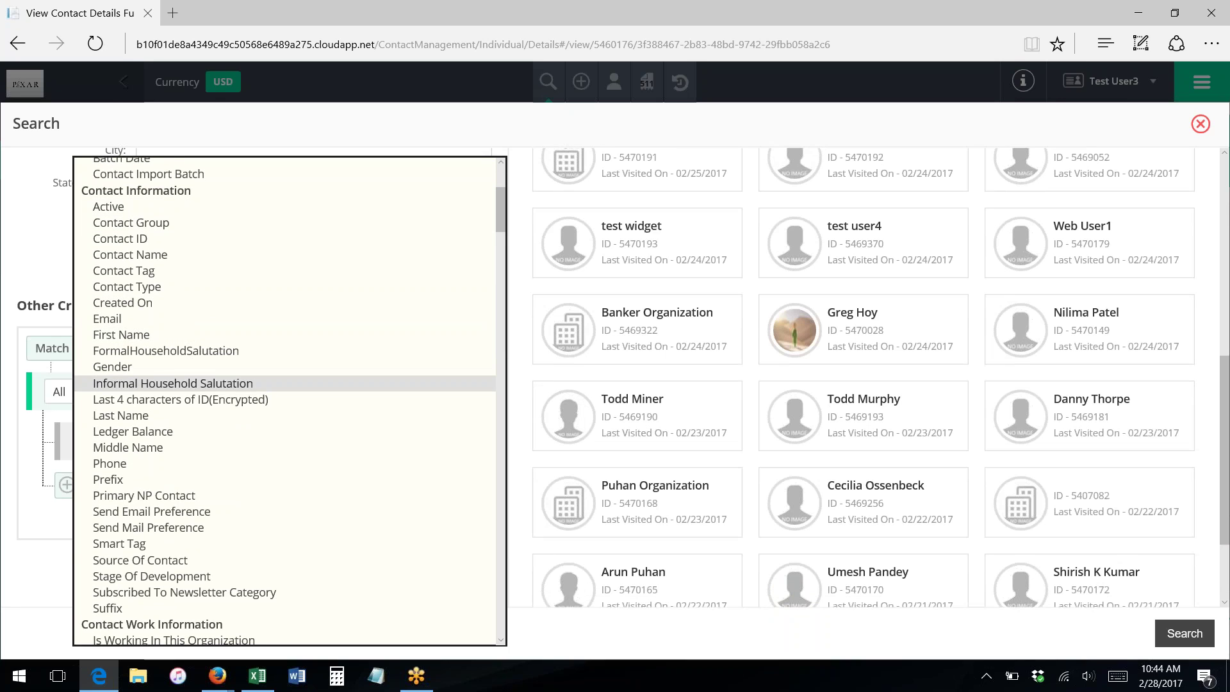
{"action": "scroll", "coordinate": [214, 381], "scroll_direction": "down", "scroll_amount": 1}
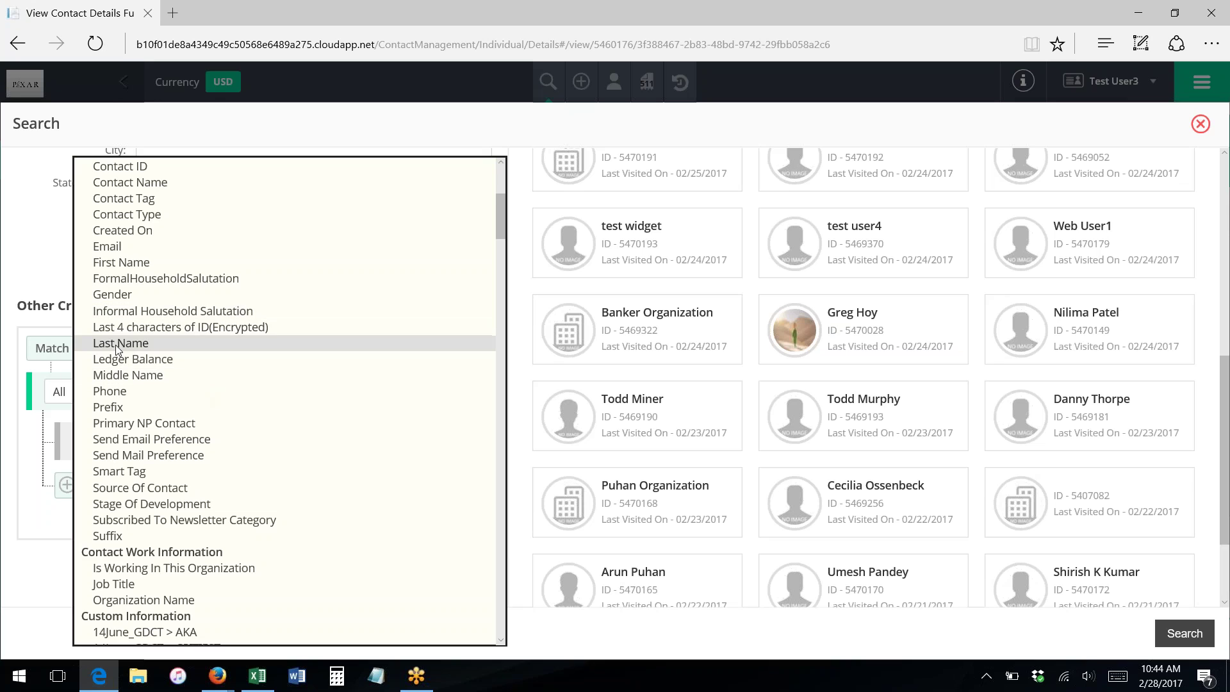
{"action": "scroll", "coordinate": [267, 407], "scroll_direction": "down", "scroll_amount": 3}
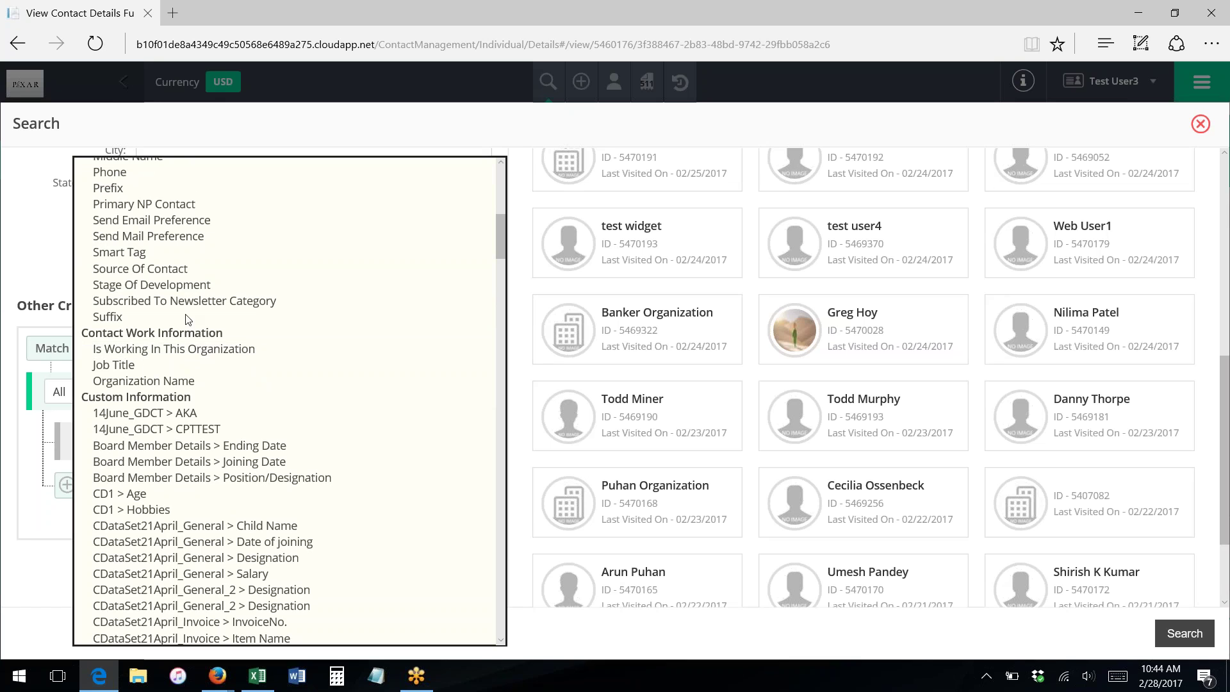
{"action": "scroll", "coordinate": [192, 334], "scroll_direction": "down", "scroll_amount": 2}
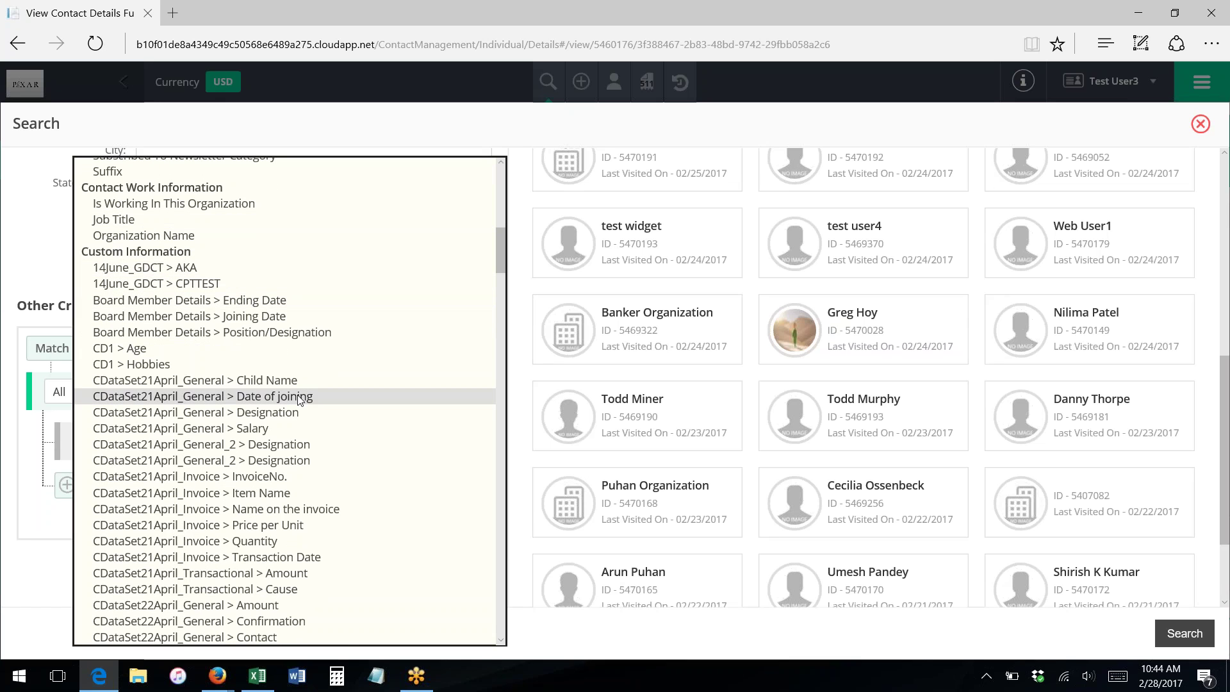
{"action": "scroll", "coordinate": [270, 385], "scroll_direction": "down", "scroll_amount": 5}
{"action": "scroll", "coordinate": [295, 389], "scroll_direction": "down", "scroll_amount": 9}
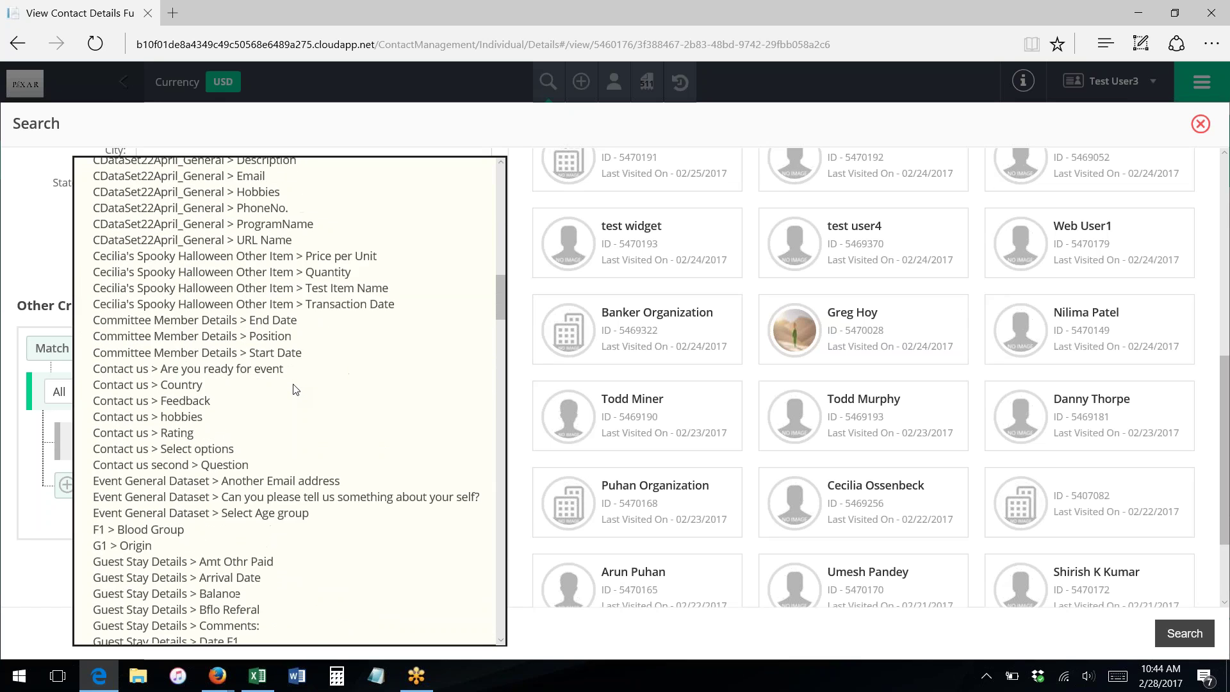
{"action": "scroll", "coordinate": [294, 388], "scroll_direction": "down", "scroll_amount": 7}
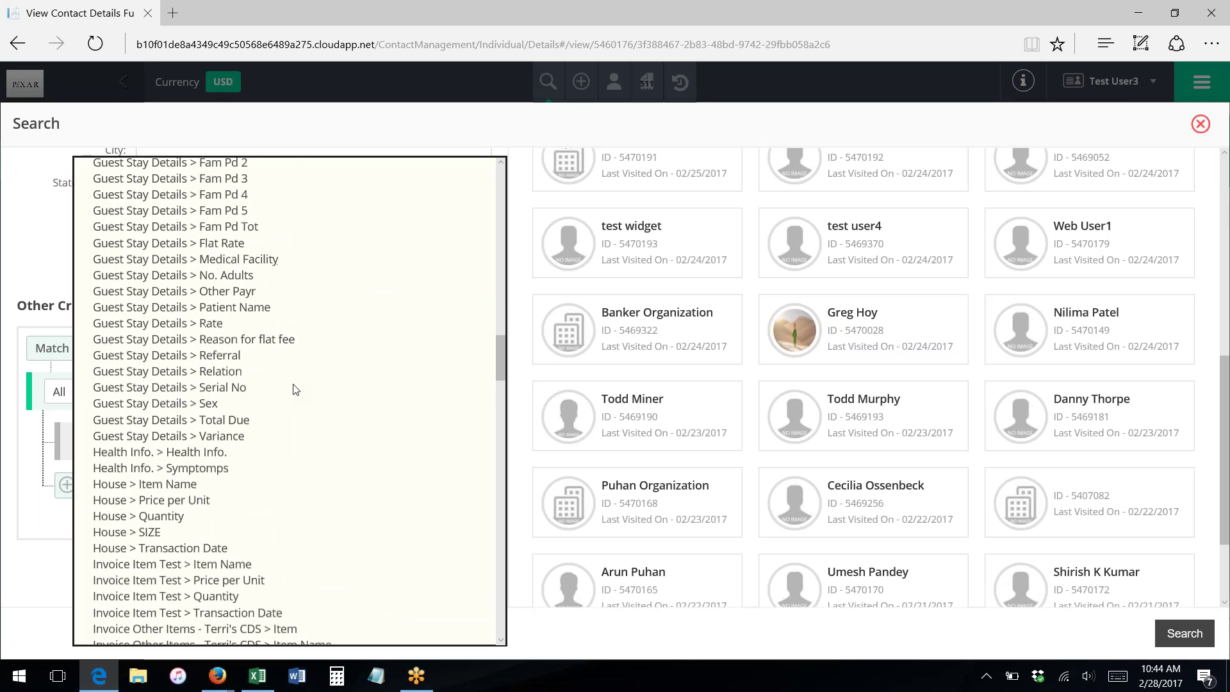
{"action": "scroll", "coordinate": [235, 389], "scroll_direction": "down", "scroll_amount": 12}
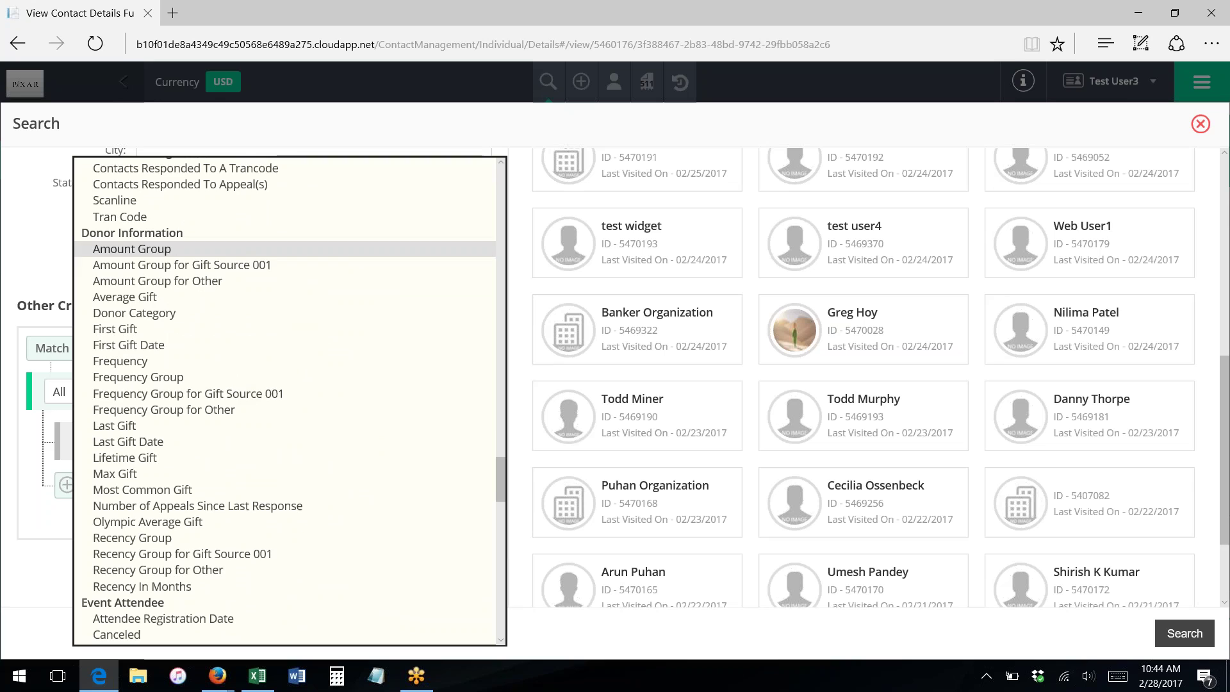
{"action": "scroll", "coordinate": [235, 453], "scroll_direction": "down", "scroll_amount": 3}
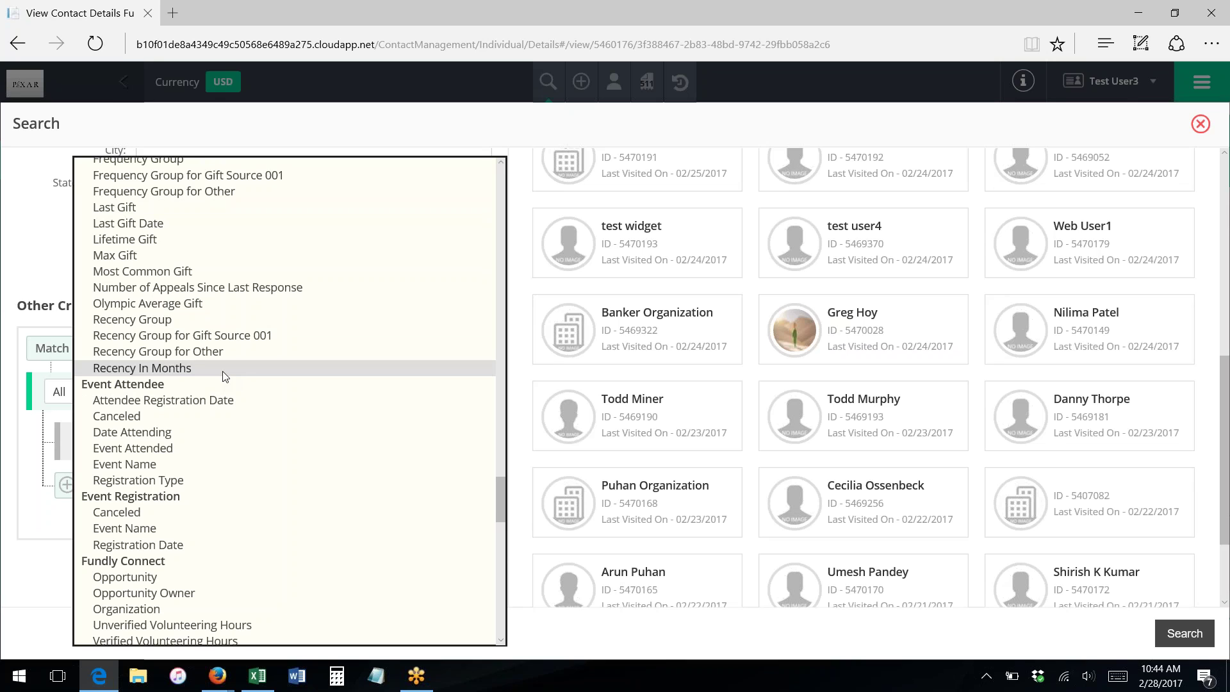
{"action": "scroll", "coordinate": [224, 368], "scroll_direction": "down", "scroll_amount": 1}
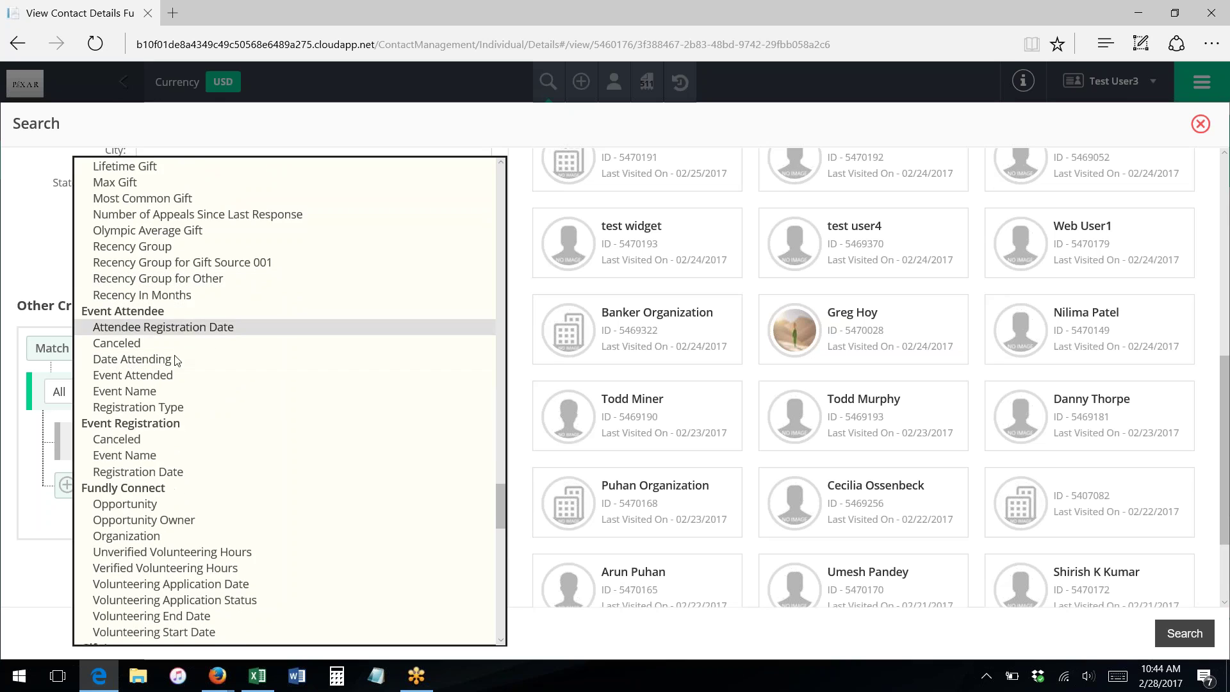
{"action": "scroll", "coordinate": [211, 379], "scroll_direction": "down", "scroll_amount": 1}
{"action": "scroll", "coordinate": [203, 391], "scroll_direction": "down", "scroll_amount": 1}
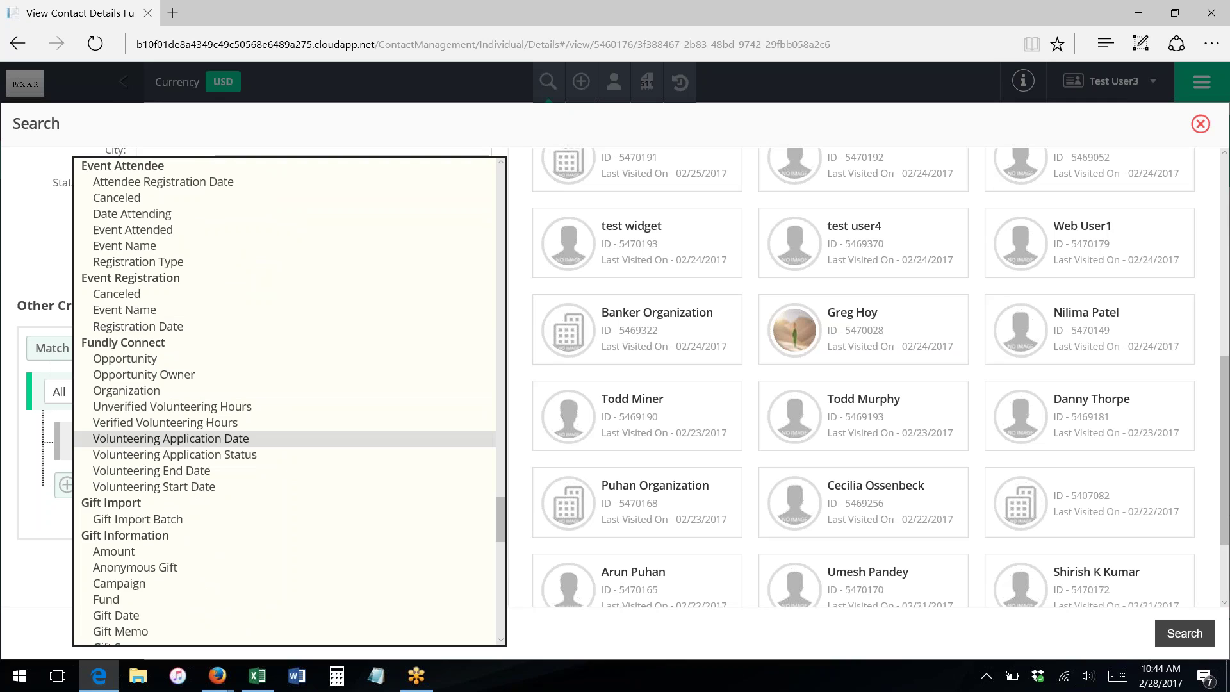
{"action": "scroll", "coordinate": [192, 446], "scroll_direction": "down", "scroll_amount": 2}
{"action": "scroll", "coordinate": [192, 361], "scroll_direction": "down", "scroll_amount": 3}
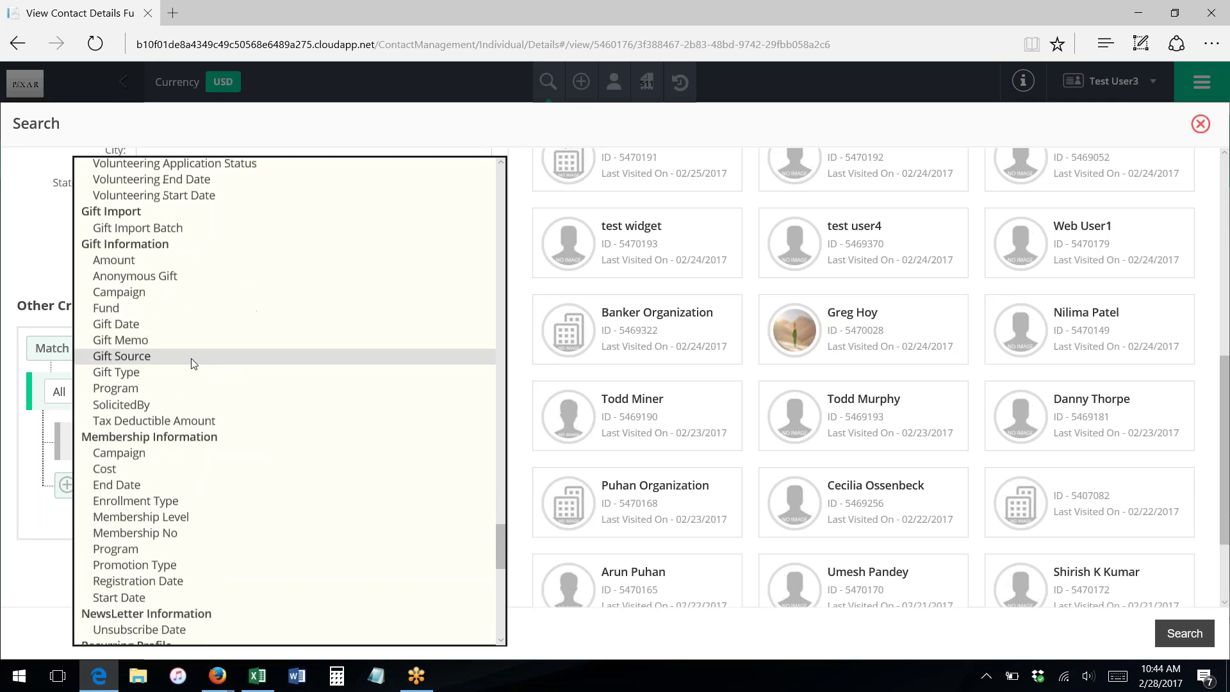
{"action": "scroll", "coordinate": [206, 423], "scroll_direction": "down", "scroll_amount": 3}
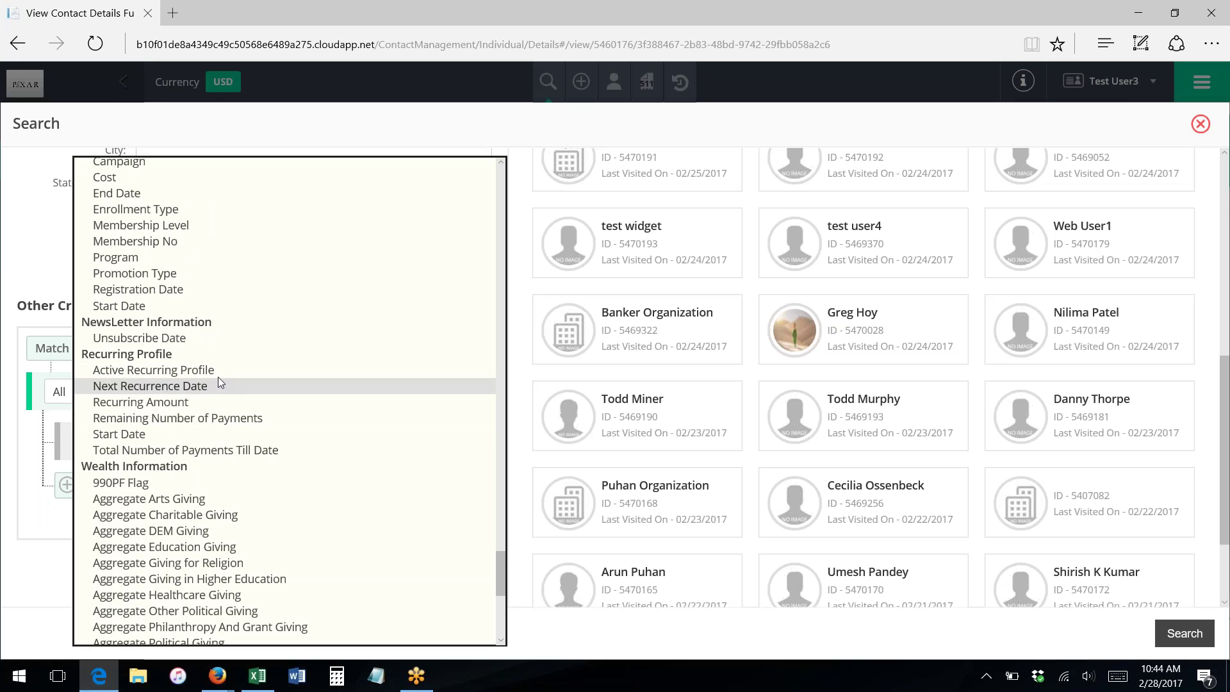
{"action": "scroll", "coordinate": [186, 364], "scroll_direction": "down", "scroll_amount": 1}
{"action": "scroll", "coordinate": [186, 364], "scroll_direction": "down", "scroll_amount": 2}
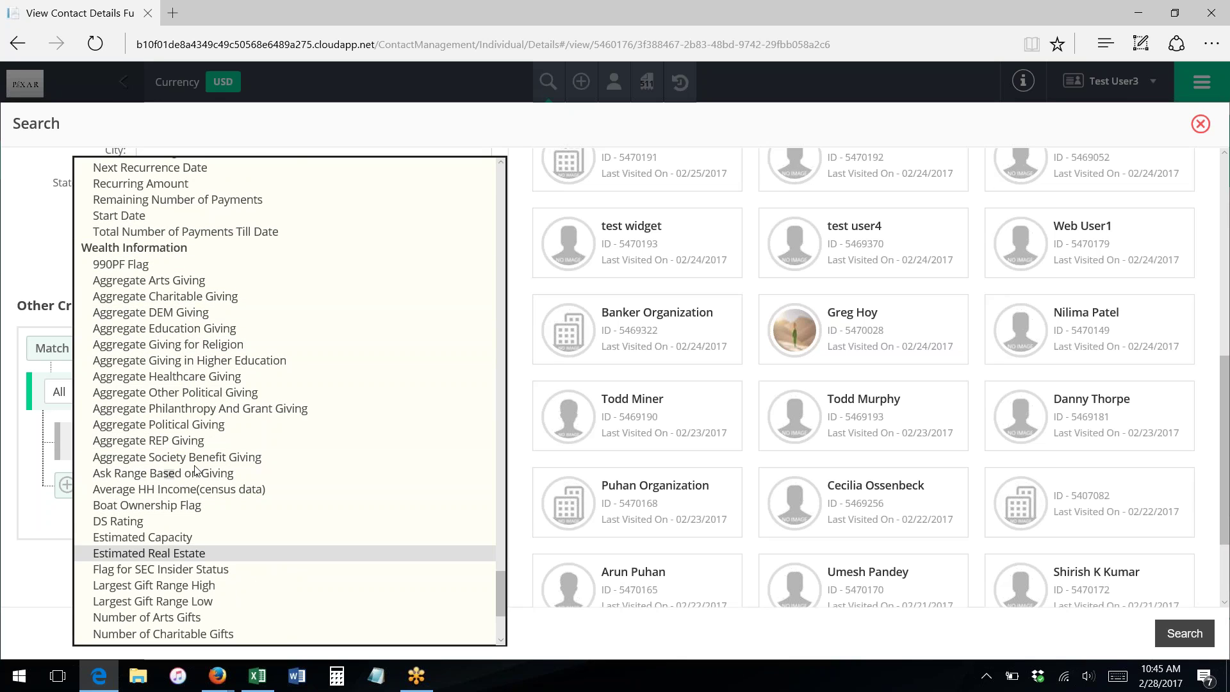
{"action": "scroll", "coordinate": [240, 395], "scroll_direction": "up", "scroll_amount": 5}
{"action": "scroll", "coordinate": [241, 395], "scroll_direction": "up", "scroll_amount": 10}
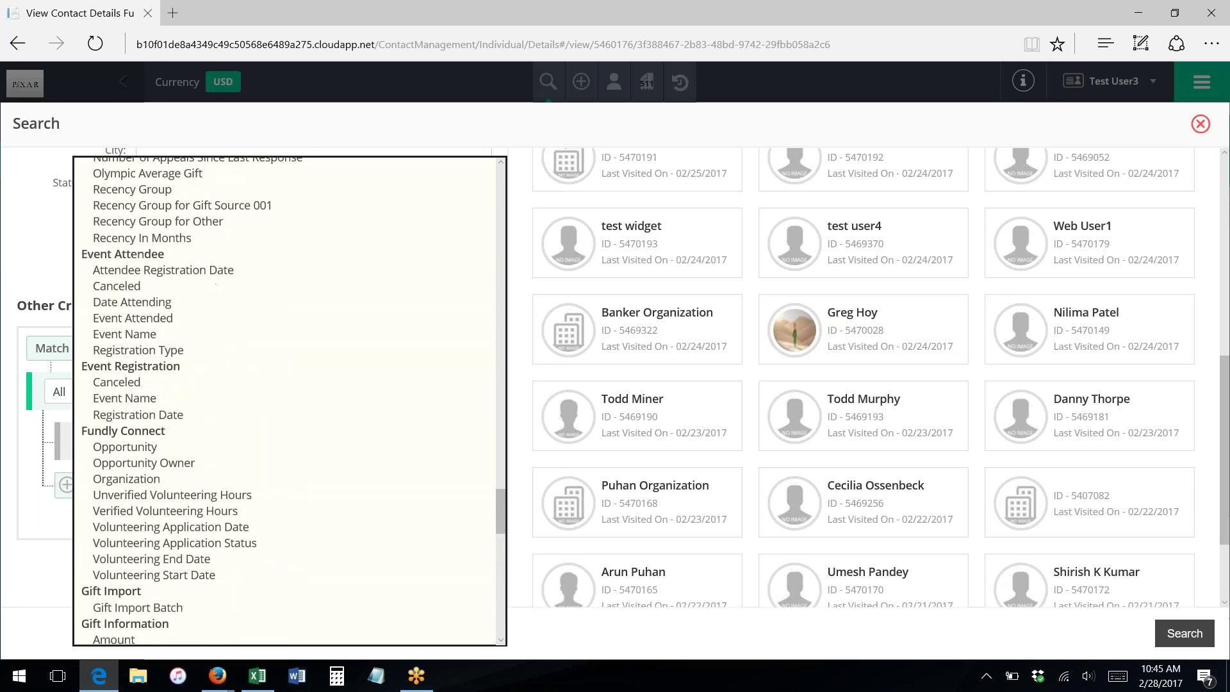
{"action": "left_click", "coordinate": [391, 151]}
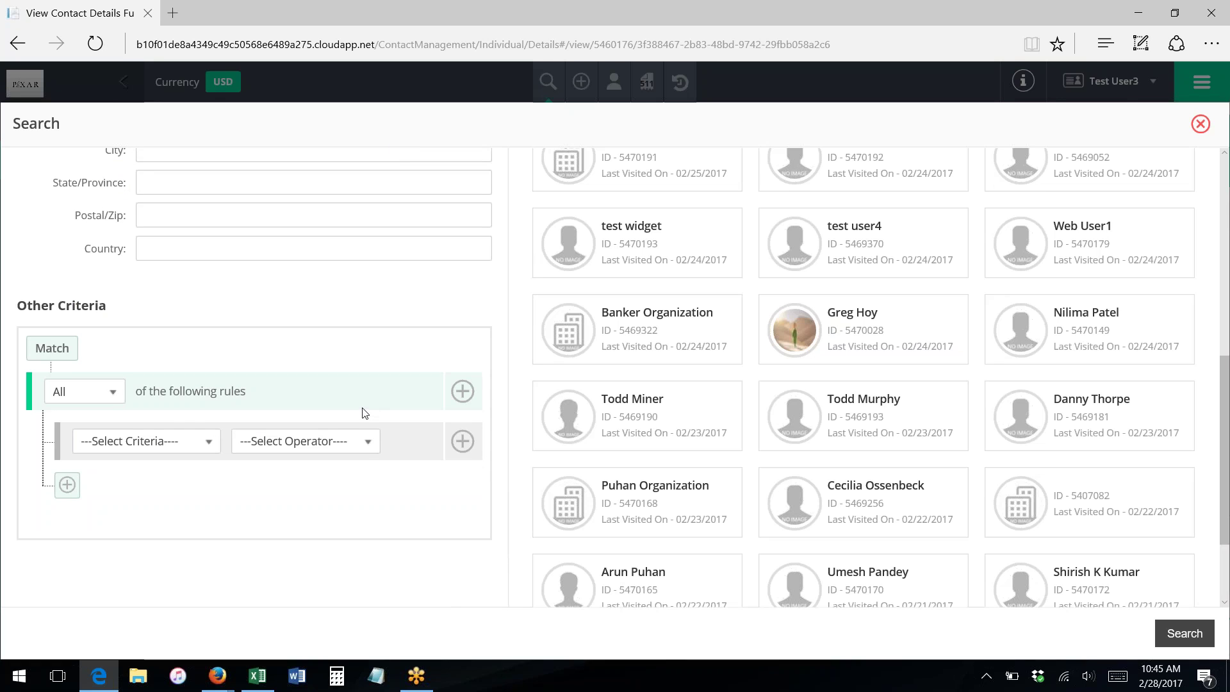
{"action": "scroll", "coordinate": [364, 413], "scroll_direction": "up", "scroll_amount": 8}
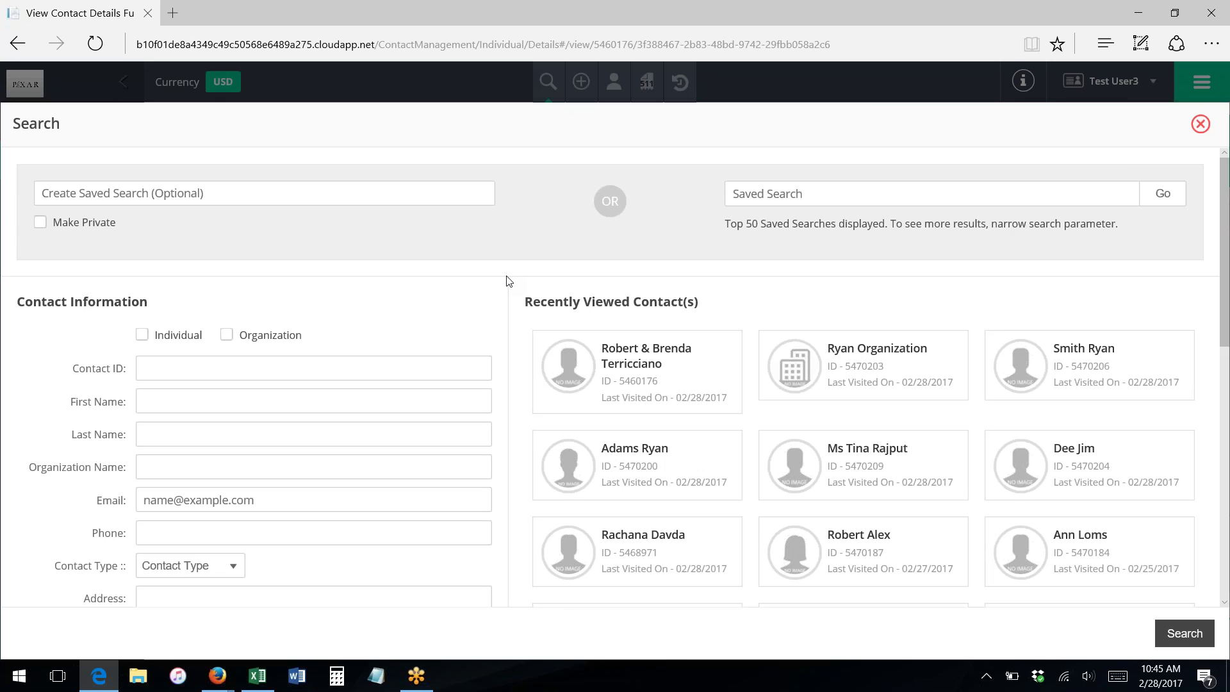
{"action": "scroll", "coordinate": [329, 382], "scroll_direction": "down", "scroll_amount": 2}
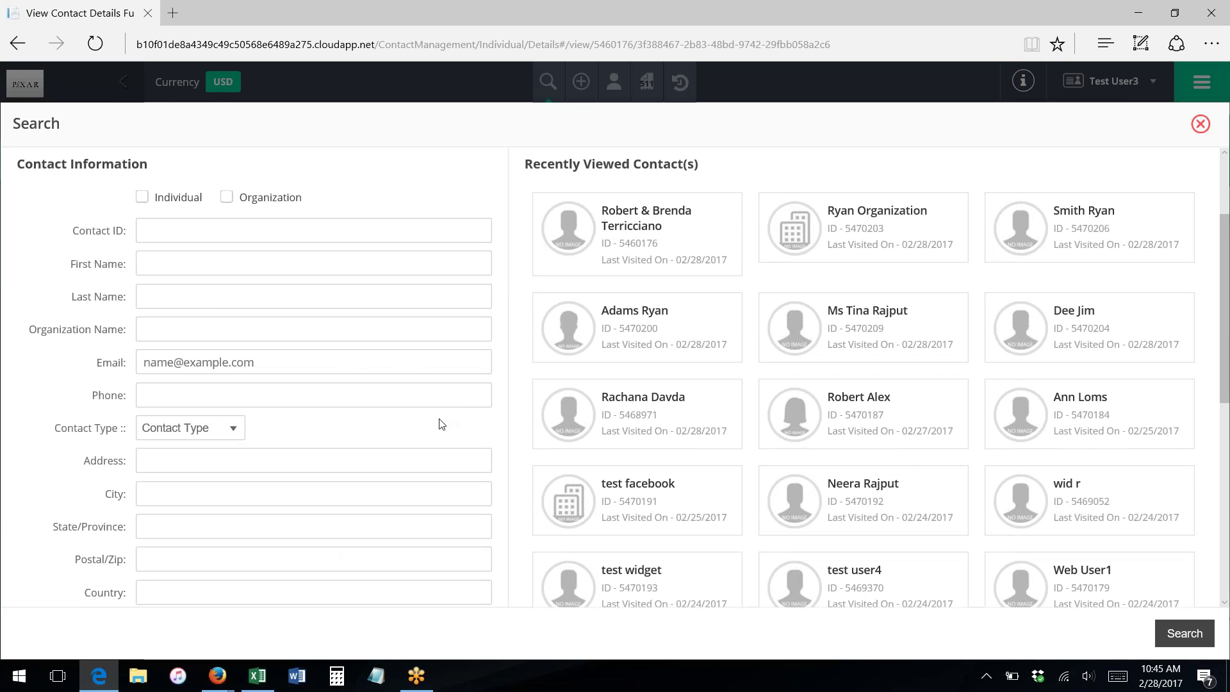
{"action": "scroll", "coordinate": [520, 384], "scroll_direction": "up", "scroll_amount": 2}
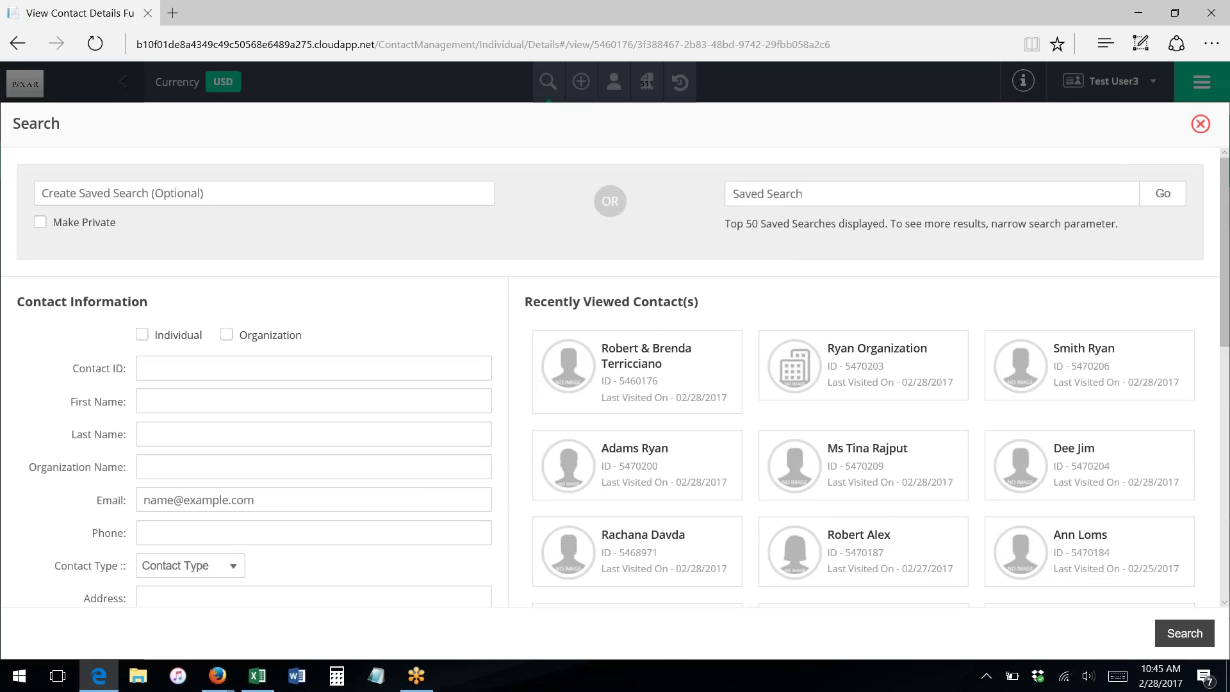
Load and run the saved search 'Terri's Super Special Search', which returns no records
{"action": "left_click", "coordinate": [748, 195]}
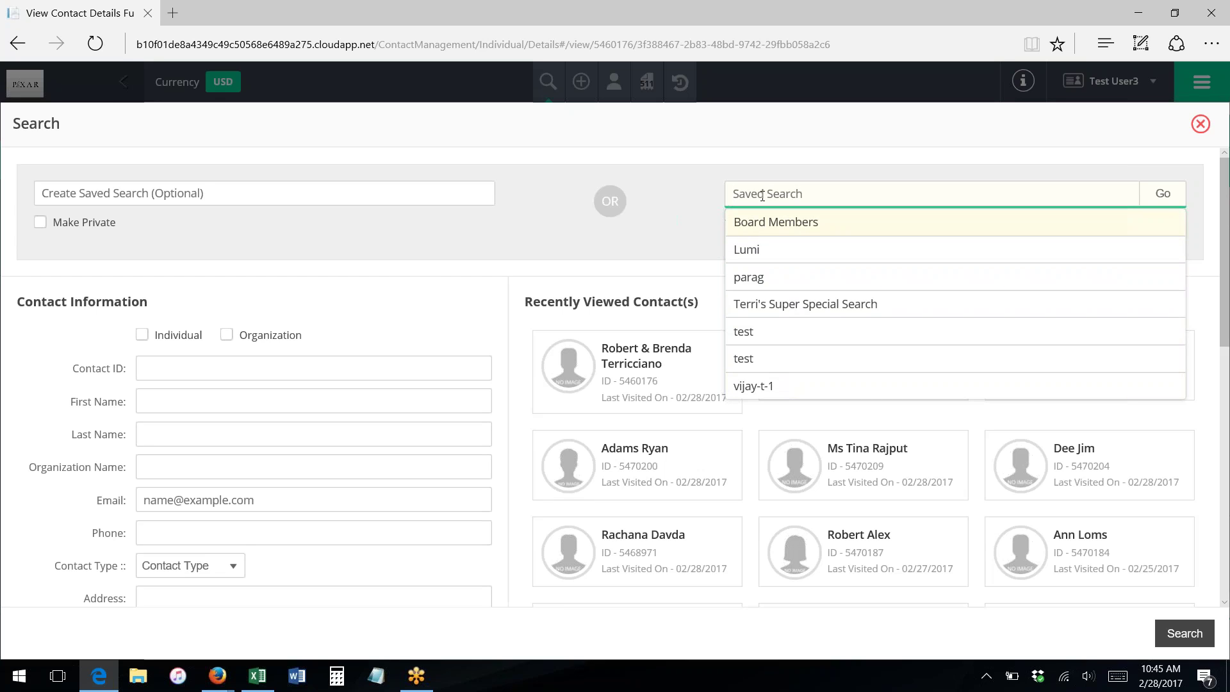
{"action": "type", "text": "Terri"}
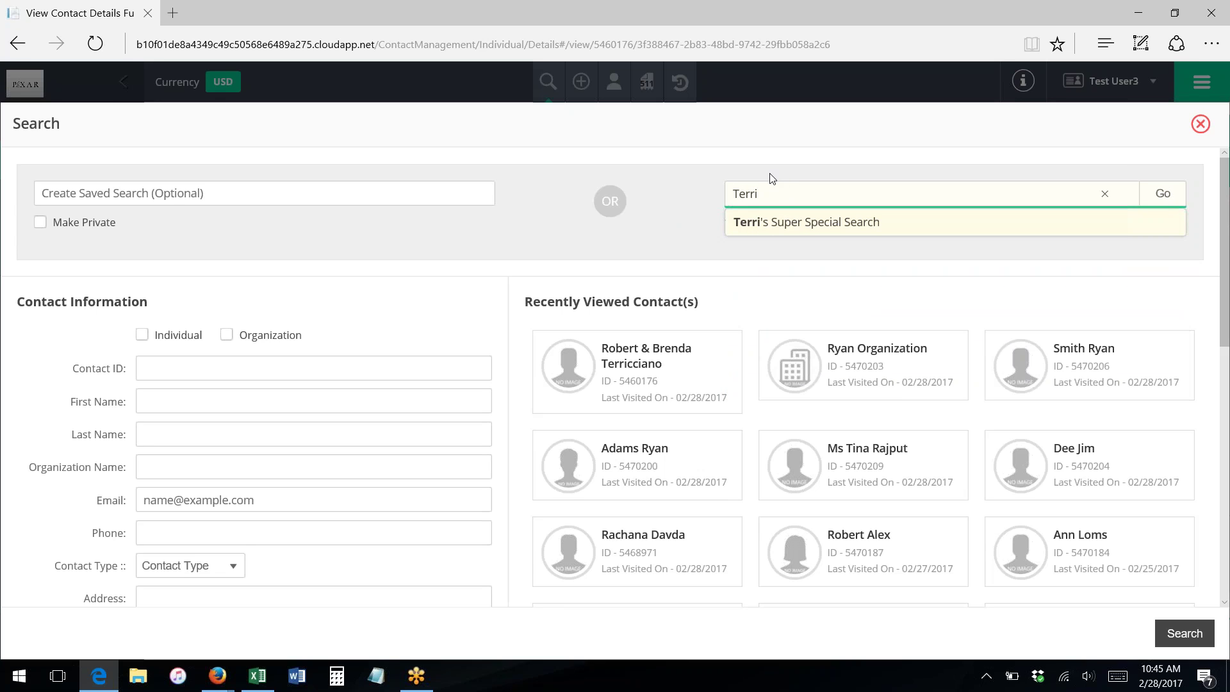
{"action": "left_click", "coordinate": [772, 224]}
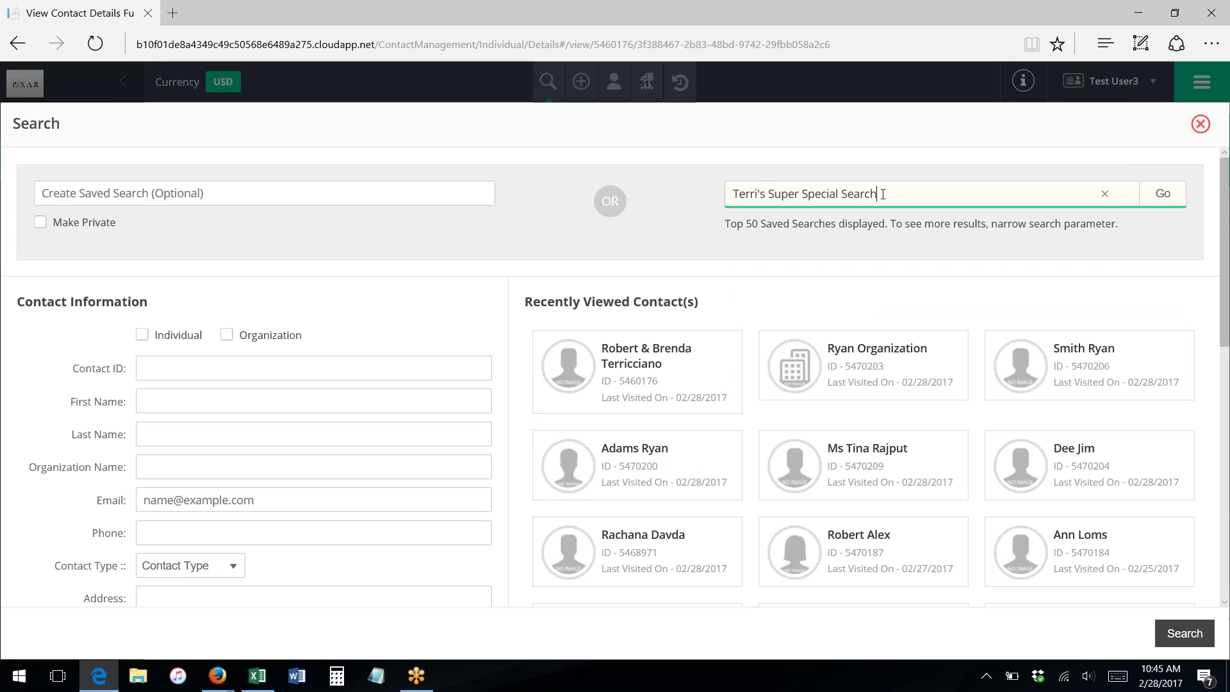
{"action": "left_click", "coordinate": [1163, 195]}
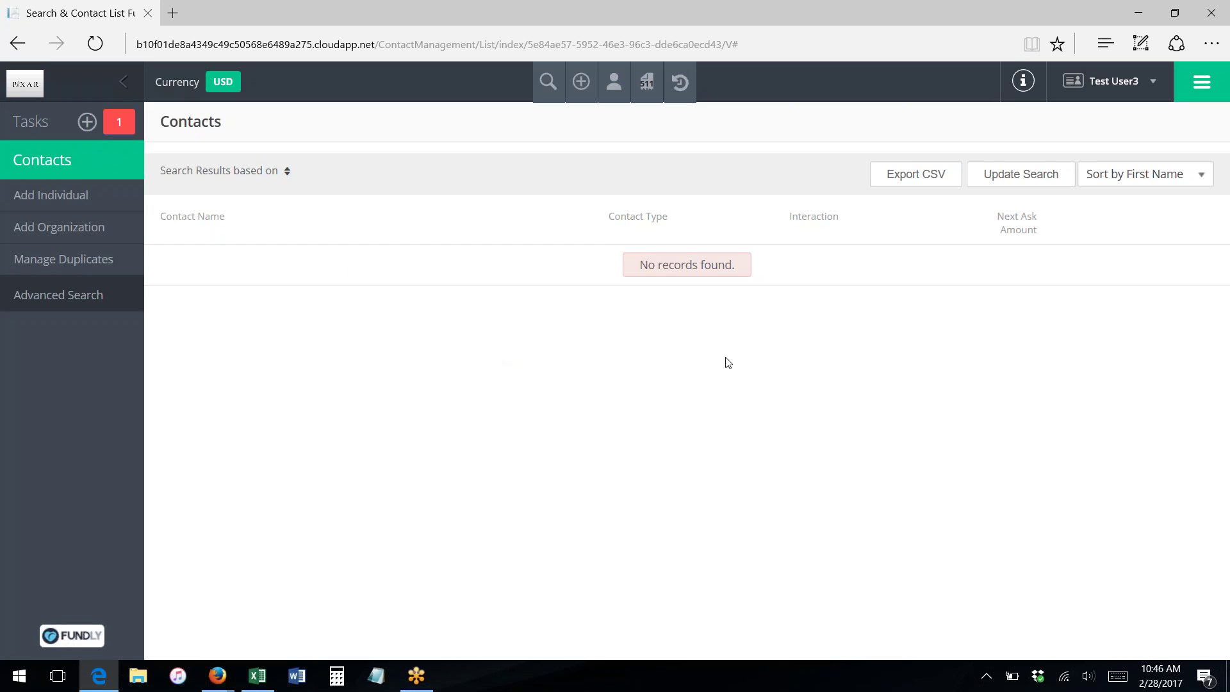
Review the criteria behind the empty results, then return to the full Advanced Search form
{"action": "left_click", "coordinate": [268, 172]}
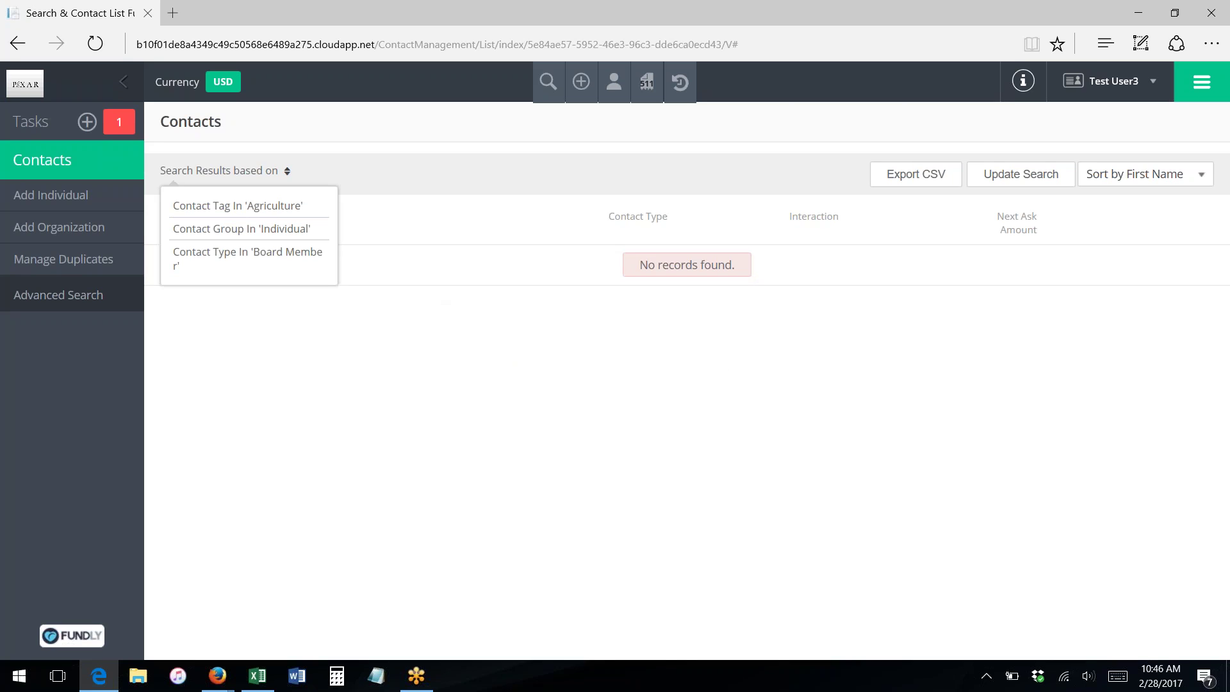
{"action": "left_click", "coordinate": [267, 171]}
{"action": "left_click", "coordinate": [259, 172]}
{"action": "left_click", "coordinate": [251, 172]}
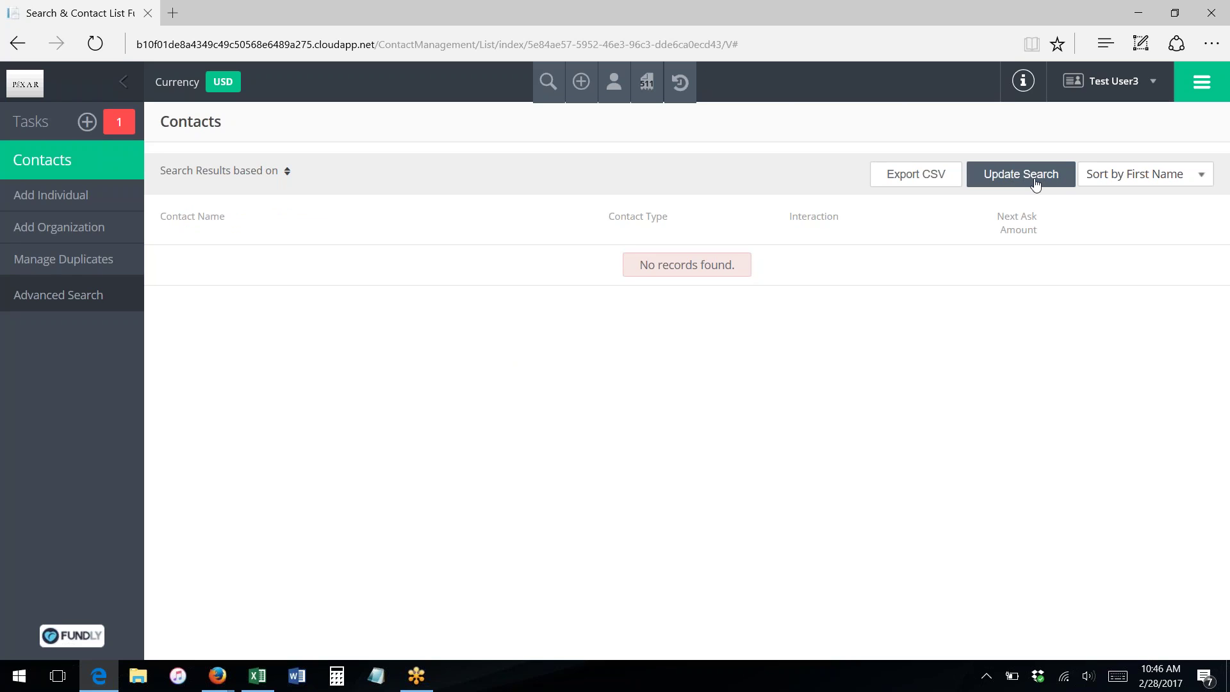
{"action": "left_click", "coordinate": [548, 87]}
{"action": "left_click", "coordinate": [383, 276]}
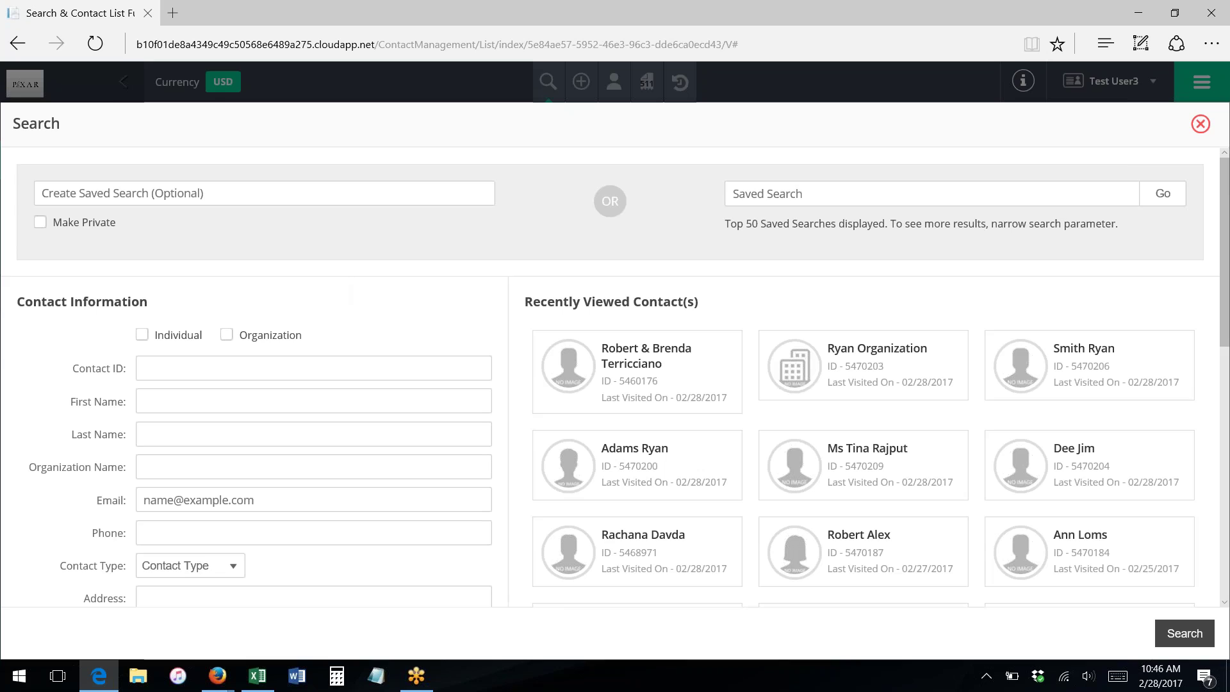
Name a new saved search 'Terri's No State Search', leave it public, and scroll to Other Criteria
{"action": "left_click", "coordinate": [185, 193]}
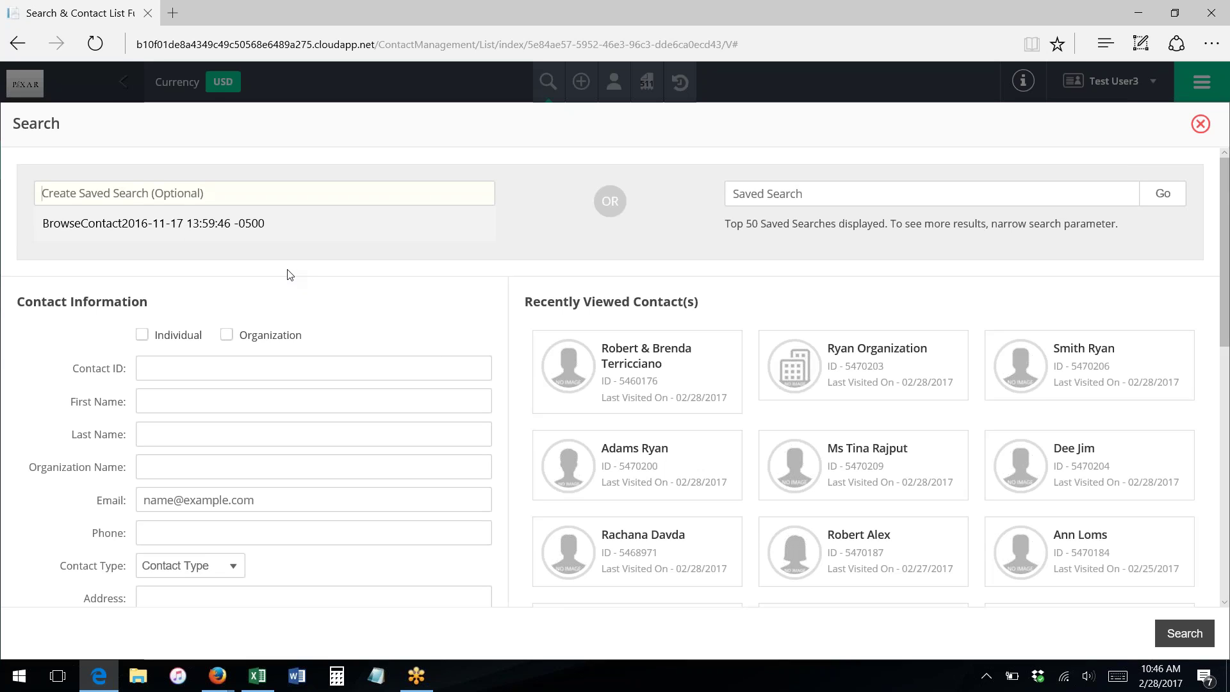
{"action": "type", "text": "Terri's No State "}
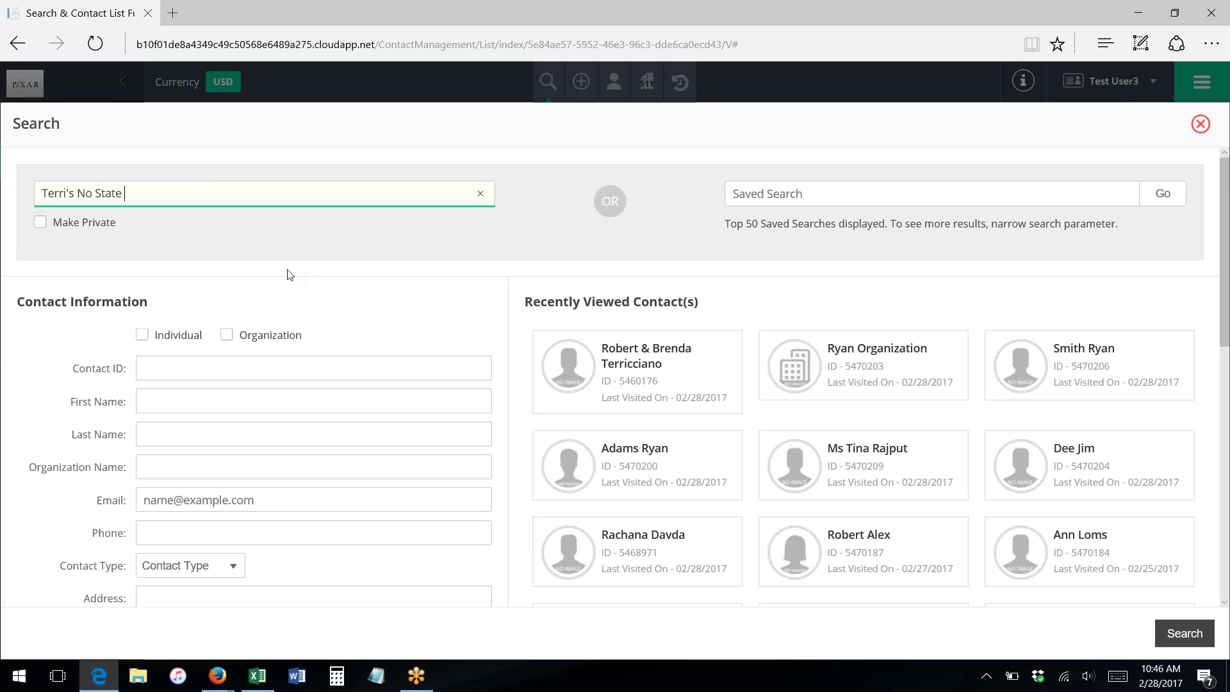
{"action": "type", "text": "Search"}
{"action": "left_click", "coordinate": [117, 222]}
{"action": "left_click", "coordinate": [104, 229]}
{"action": "scroll", "coordinate": [332, 298], "scroll_direction": "down", "scroll_amount": 3}
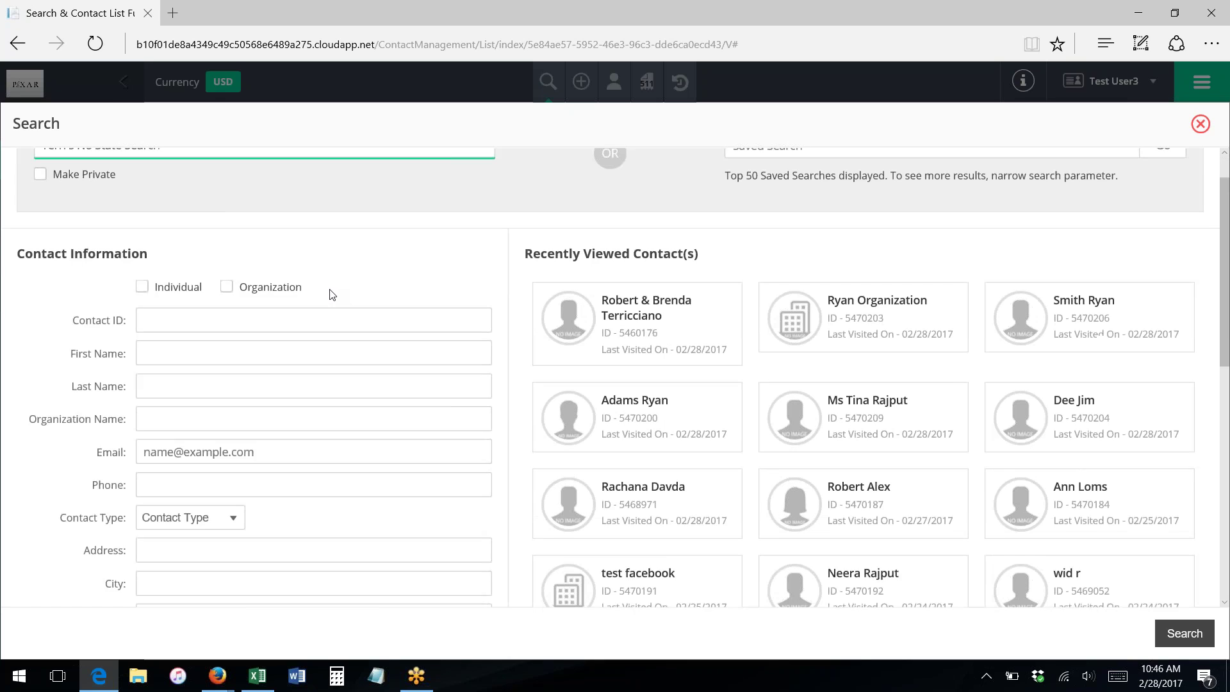
{"action": "scroll", "coordinate": [220, 330], "scroll_direction": "down", "scroll_amount": 8}
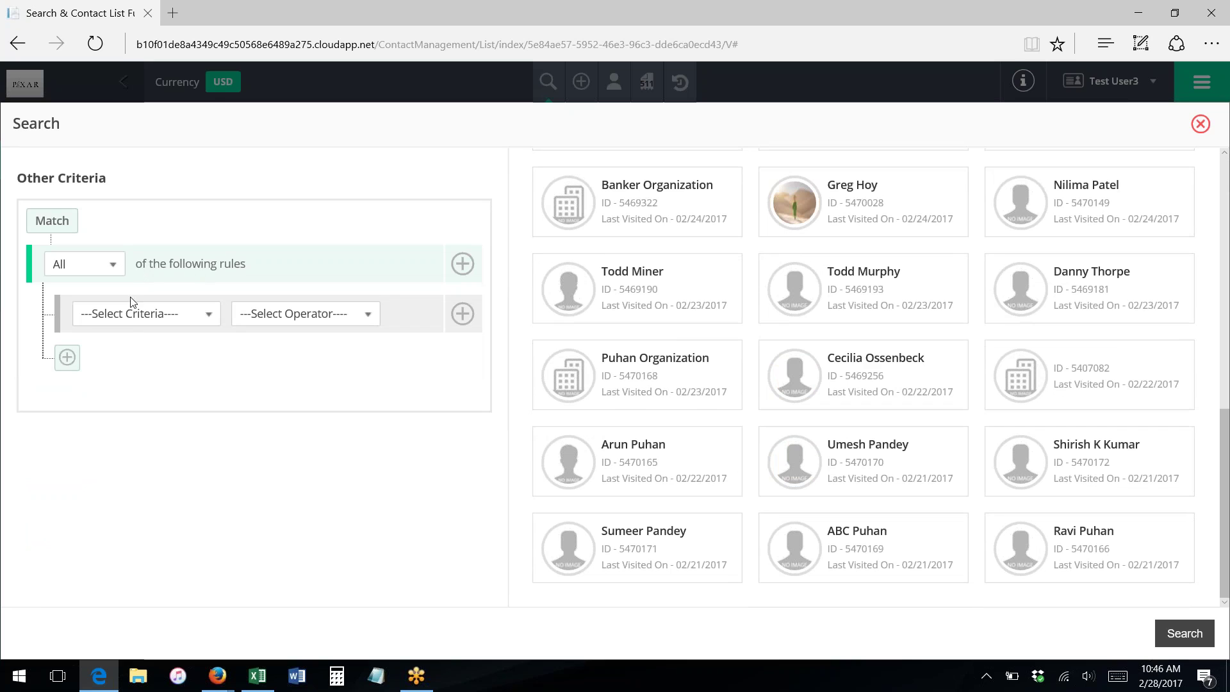
Add a rule where State Contains 'New'
{"action": "left_click", "coordinate": [126, 317]}
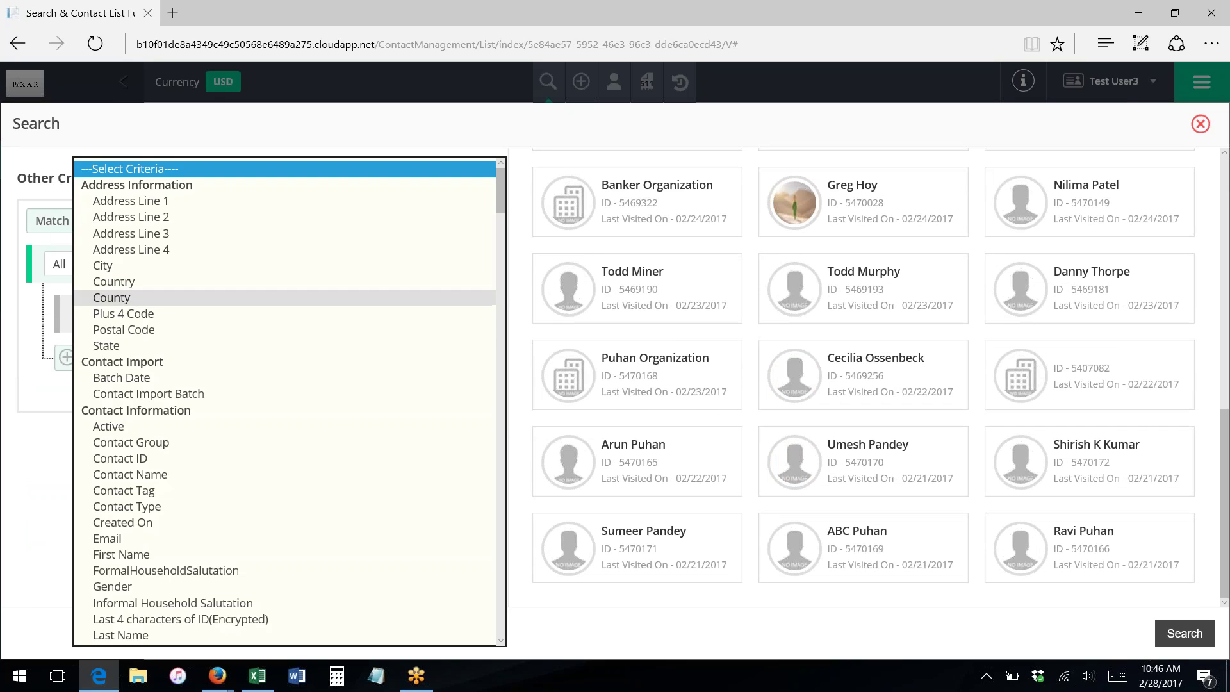
{"action": "left_click", "coordinate": [124, 345]}
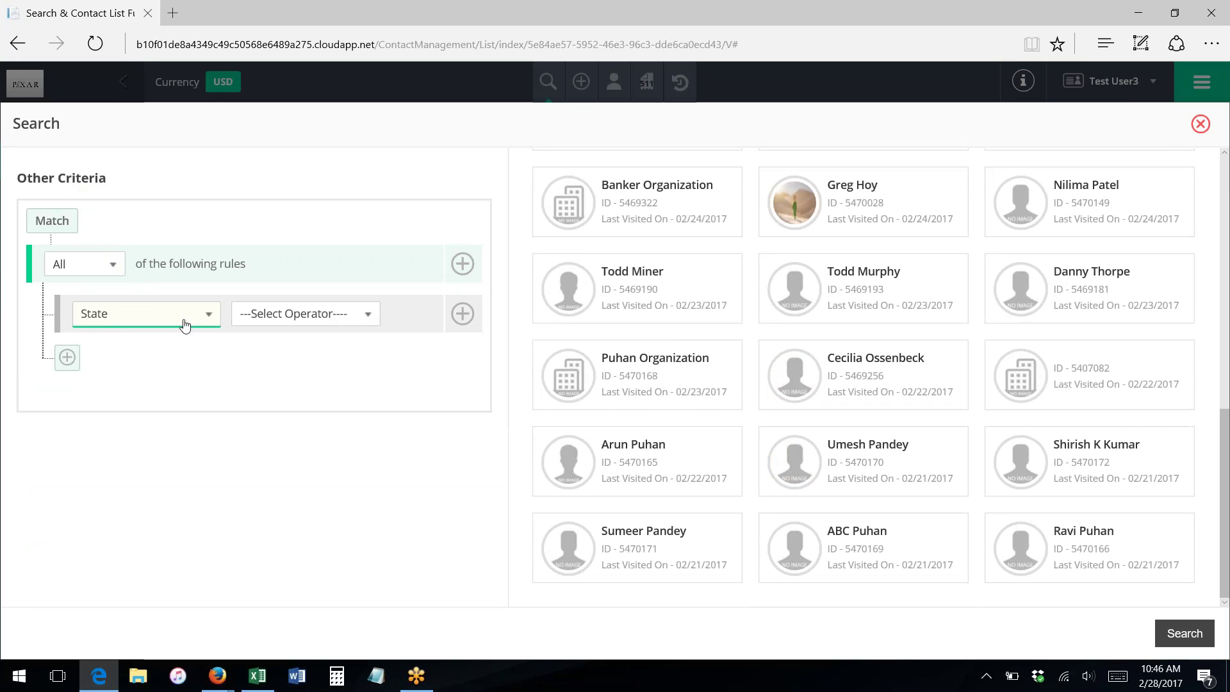
{"action": "left_click", "coordinate": [319, 321]}
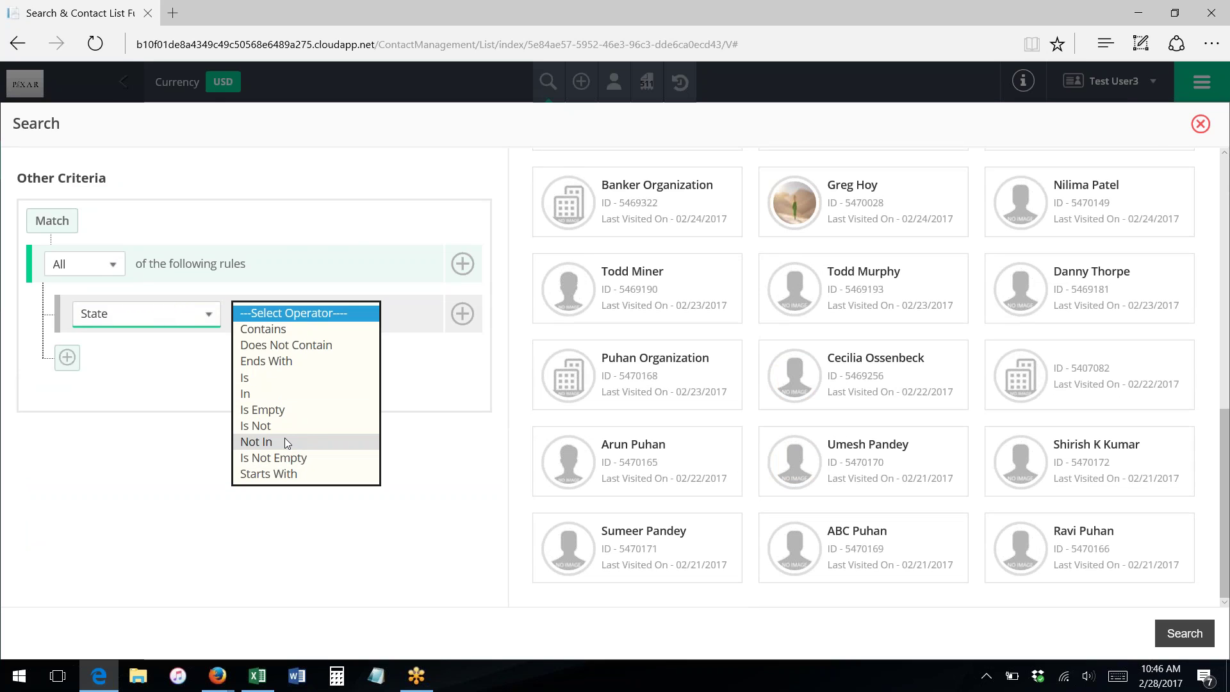
{"action": "left_click", "coordinate": [281, 330]}
{"action": "left_click", "coordinate": [114, 350]}
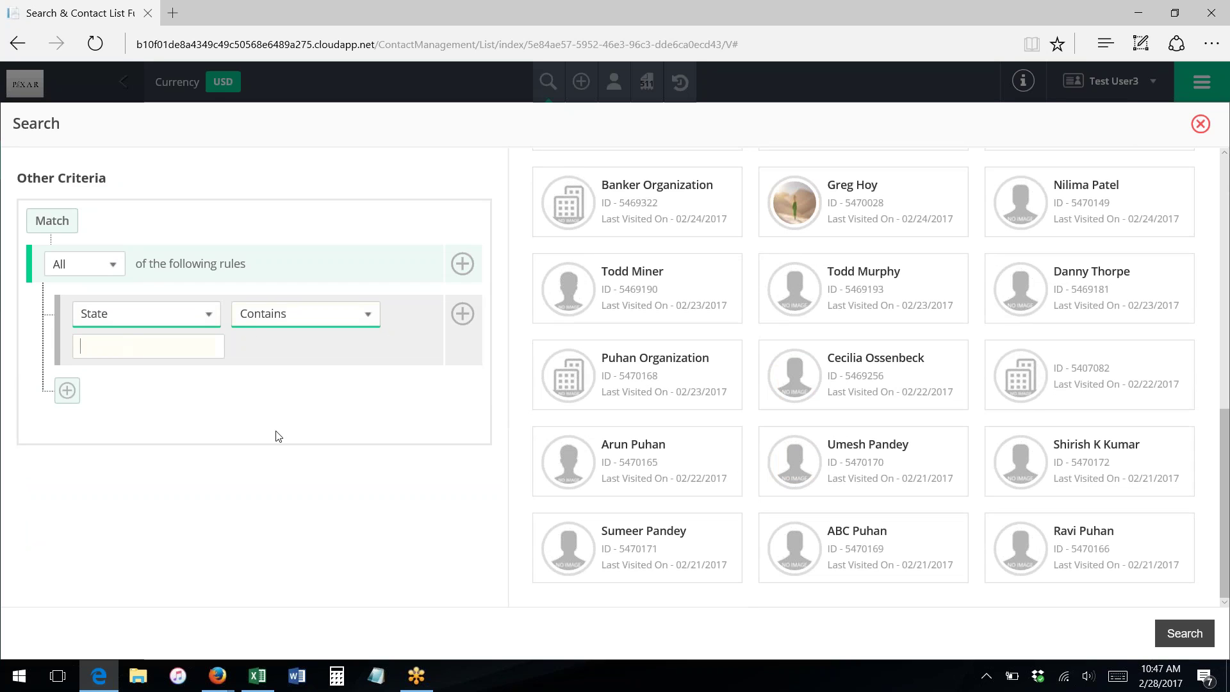
{"action": "type", "text": "New"}
Cycle the State operator through Starts With, Does Not Contain and Ends With, settling on Is
{"action": "left_click", "coordinate": [302, 314]}
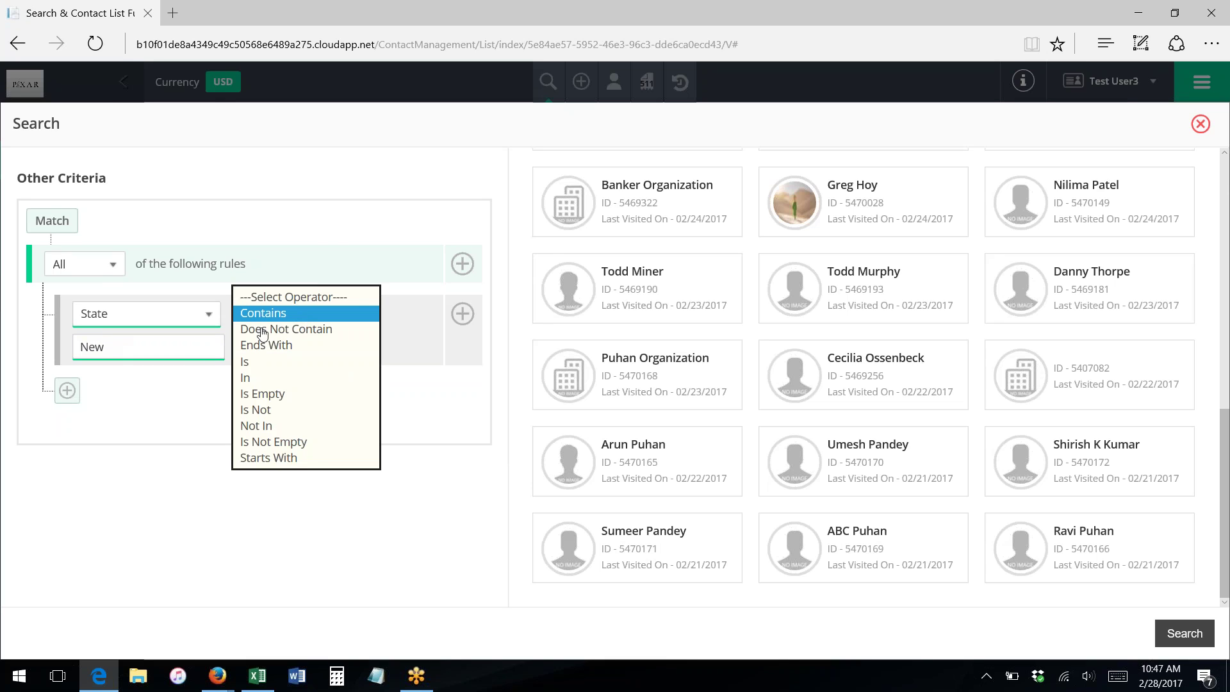
{"action": "left_click", "coordinate": [265, 458]}
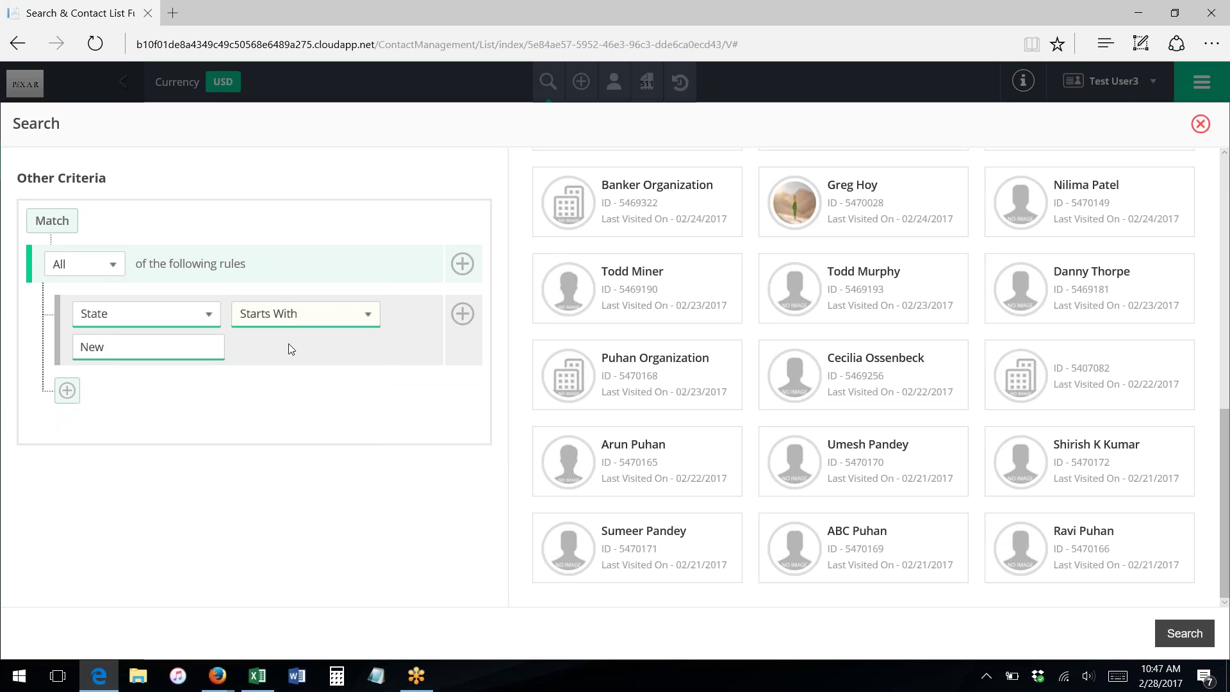
{"action": "left_click", "coordinate": [290, 315]}
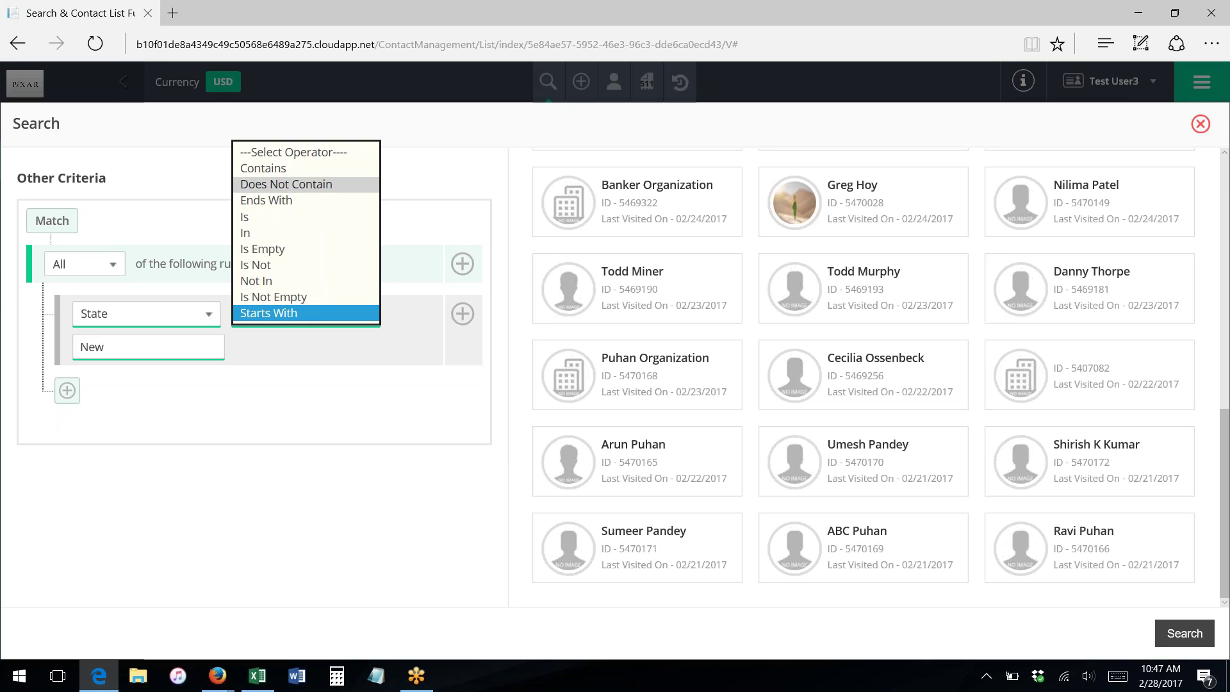
{"action": "left_click", "coordinate": [282, 184]}
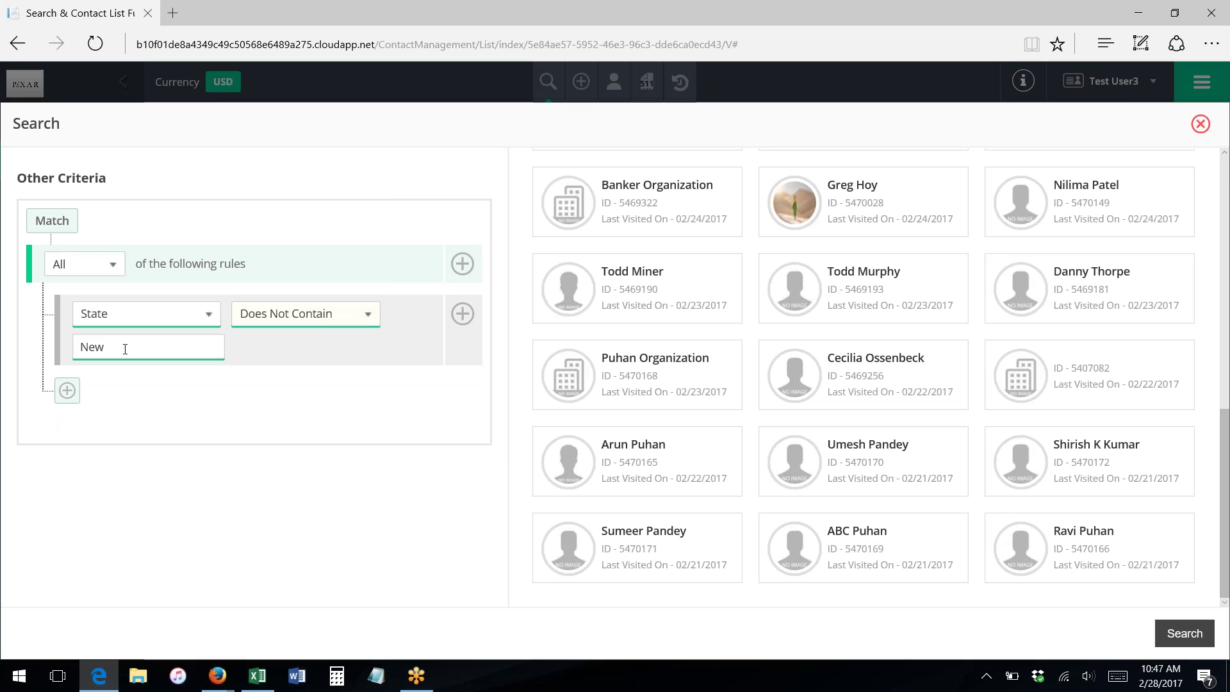
{"action": "left_click", "coordinate": [283, 327]}
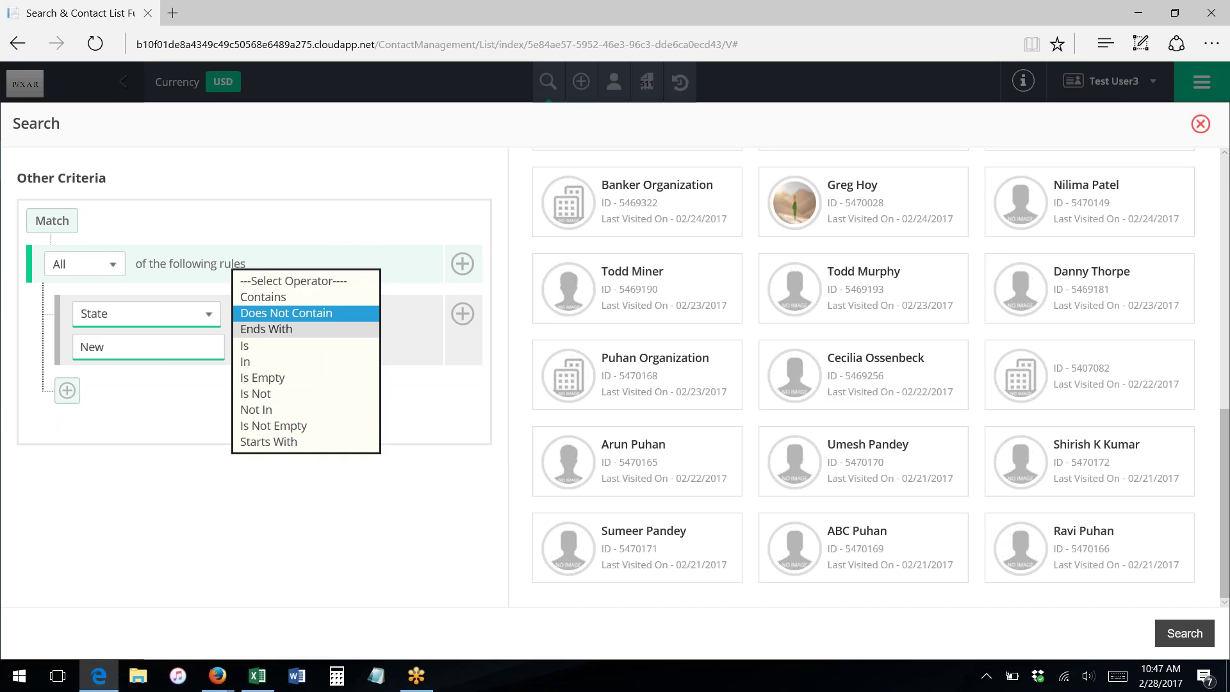
{"action": "left_click", "coordinate": [284, 327]}
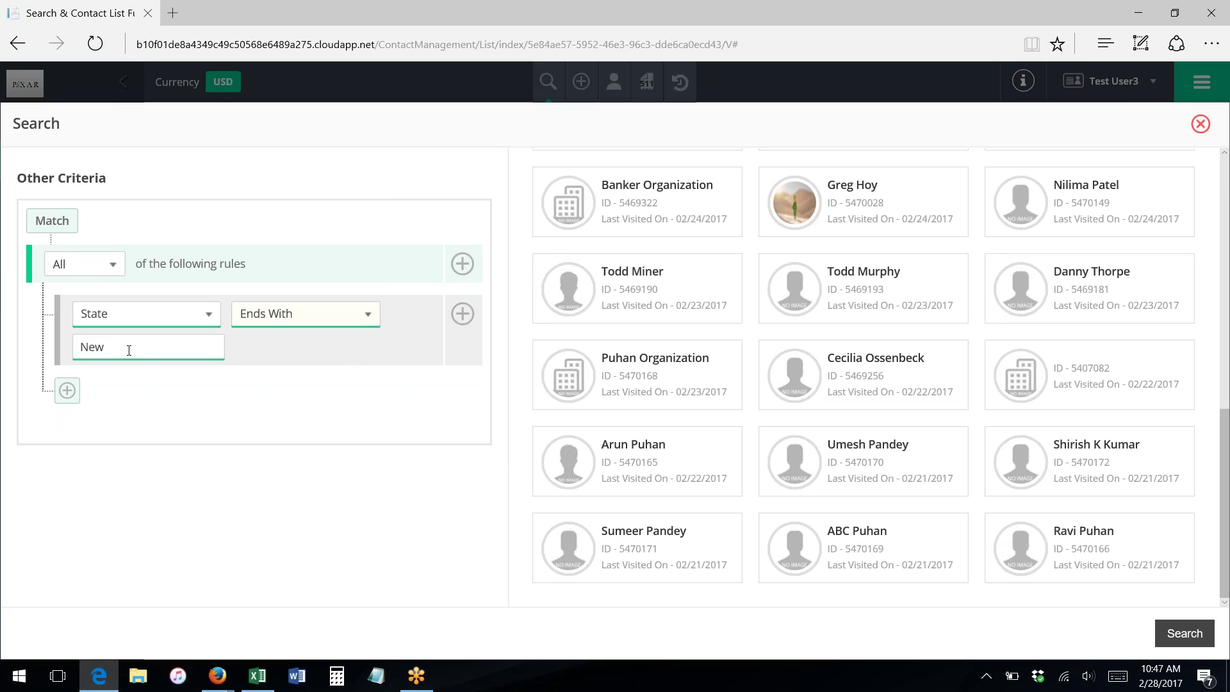
{"action": "left_click", "coordinate": [280, 321]}
{"action": "left_click", "coordinate": [277, 331]}
{"action": "left_click", "coordinate": [259, 319]}
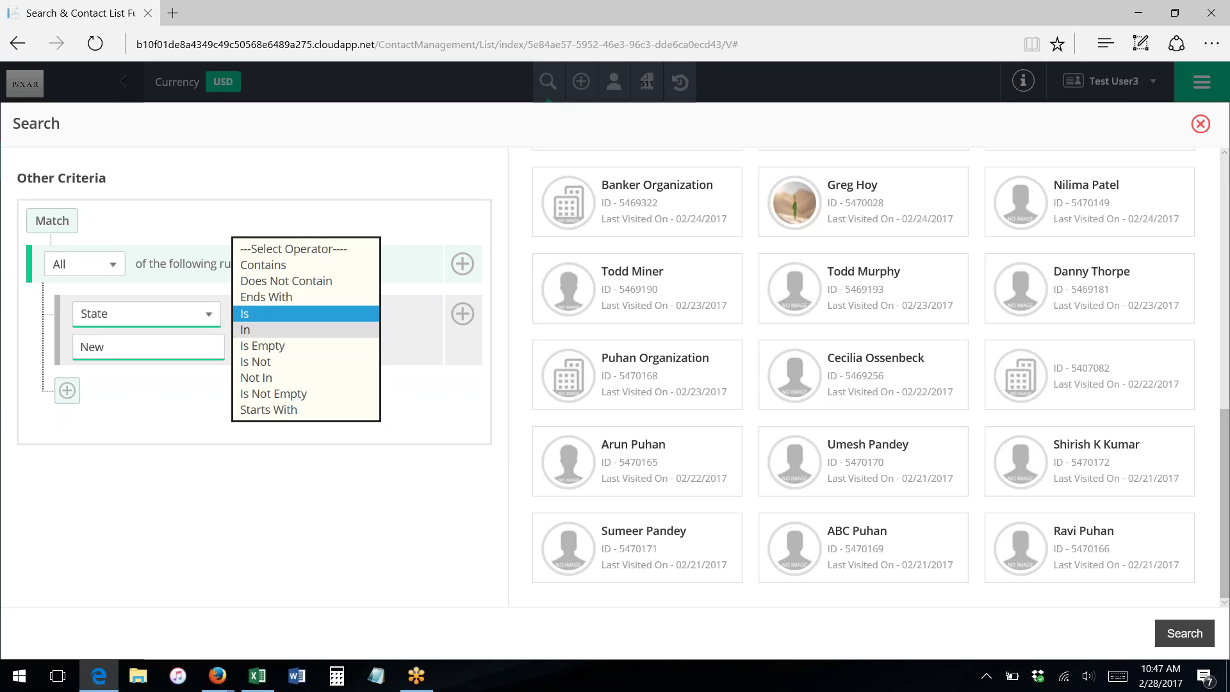
Try the State rule as Is Not 'CA', then In 'CA, NH, MA'
{"action": "left_click", "coordinate": [266, 366]}
{"action": "key", "text": "Tab"}
{"action": "type", "text": "CA"}
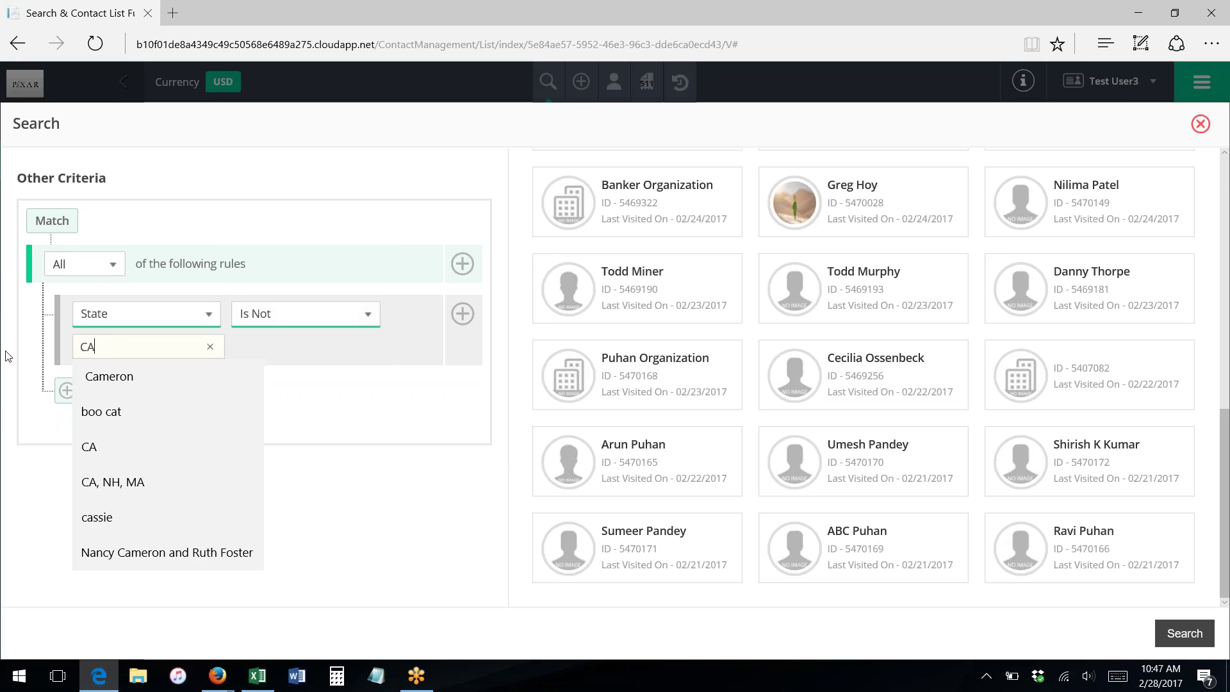
{"action": "left_click", "coordinate": [411, 387]}
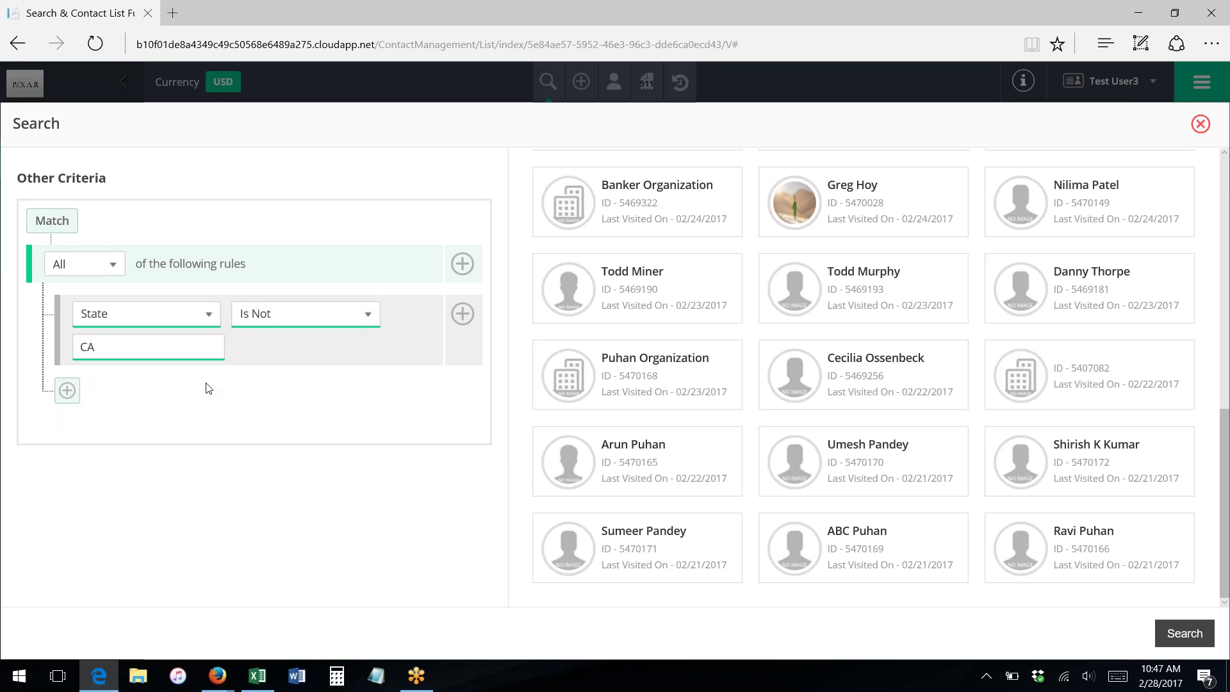
{"action": "left_click", "coordinate": [271, 323]}
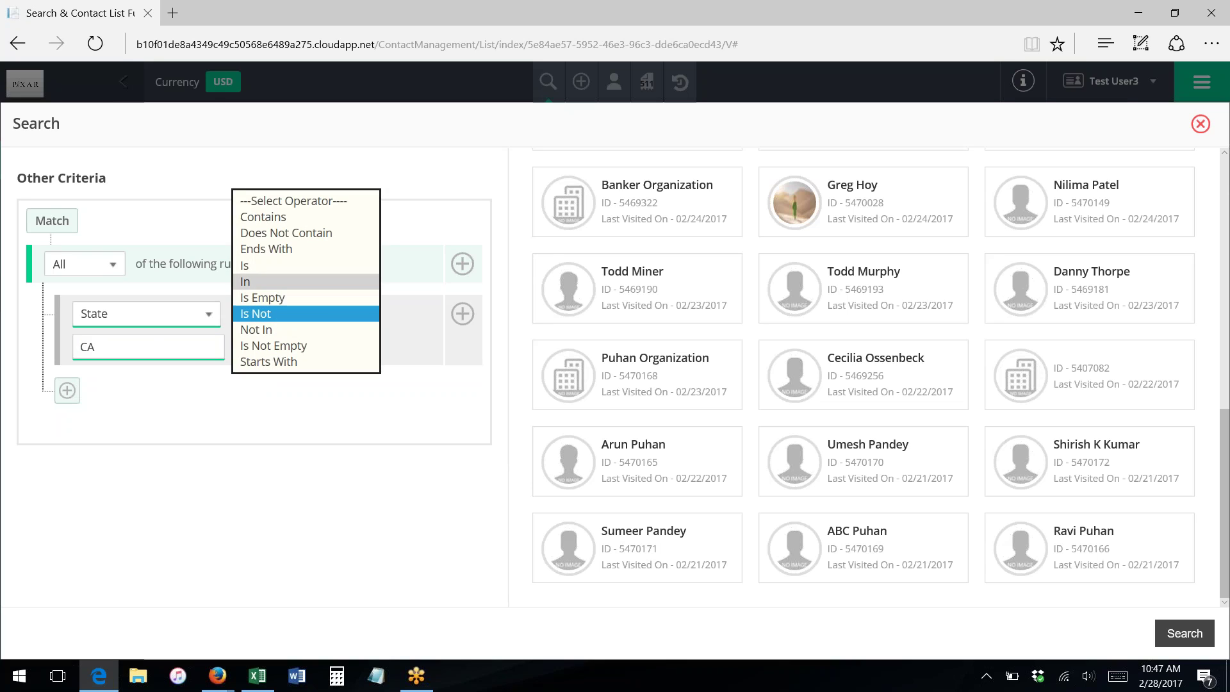
{"action": "left_click", "coordinate": [269, 281]}
{"action": "left_click", "coordinate": [218, 356]}
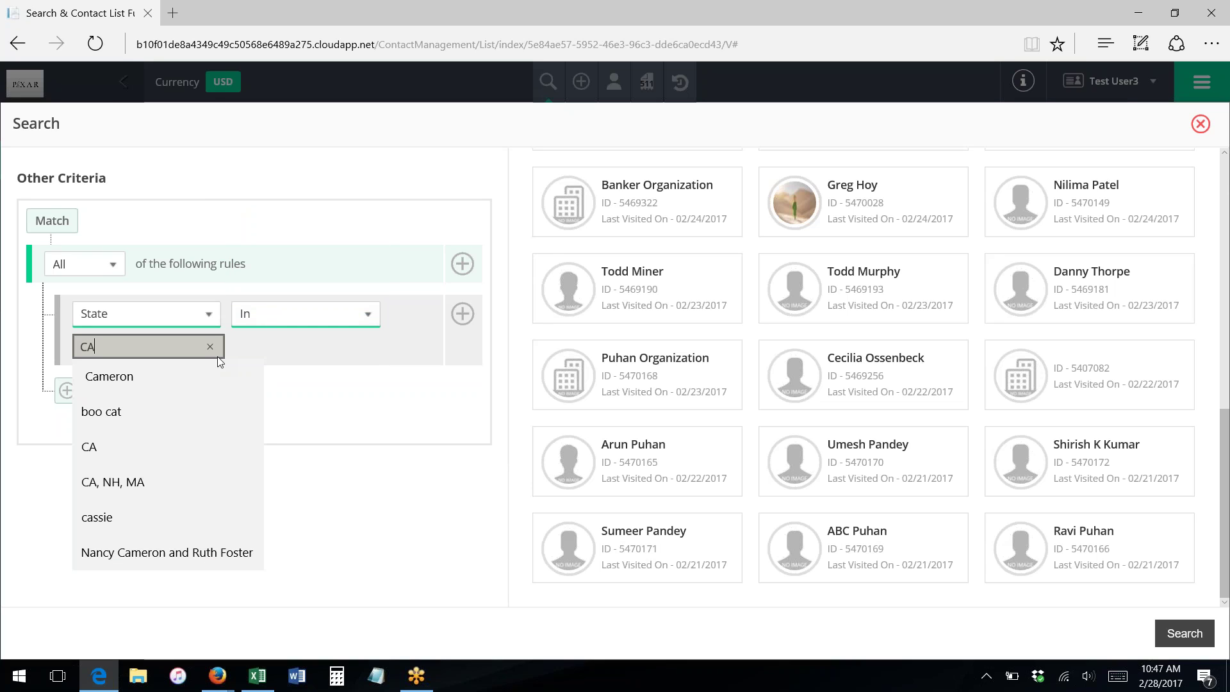
{"action": "type", "text": ", NH, MA"}
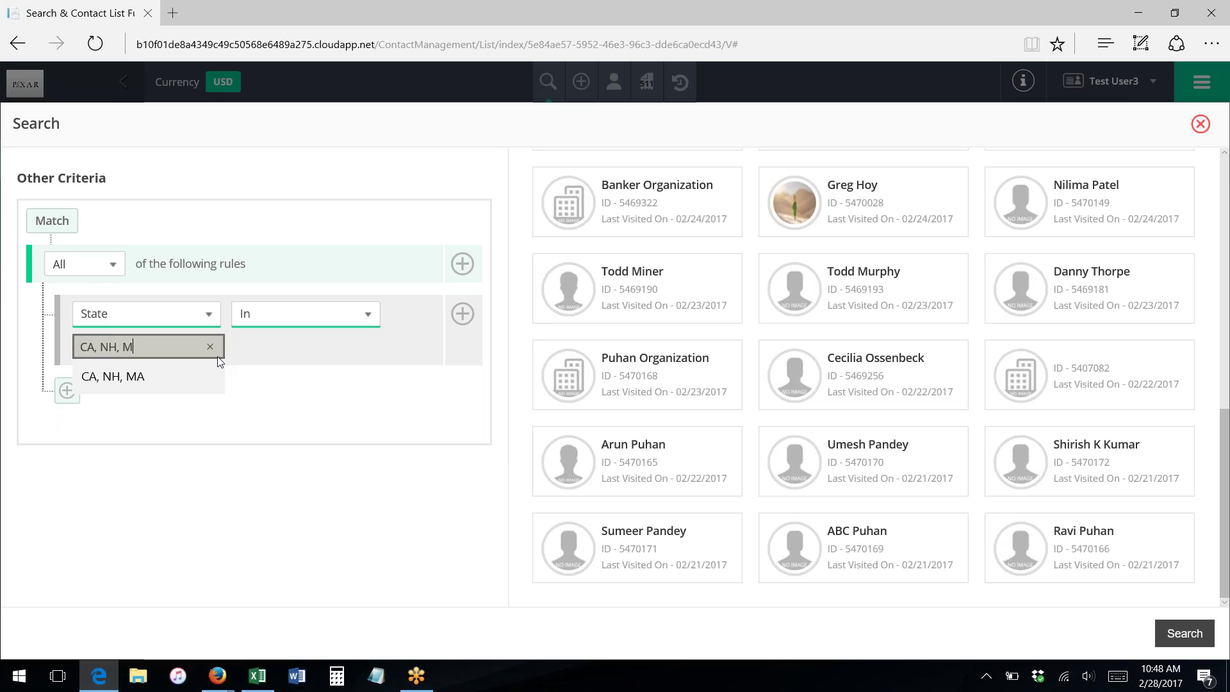
{"action": "left_click", "coordinate": [275, 420]}
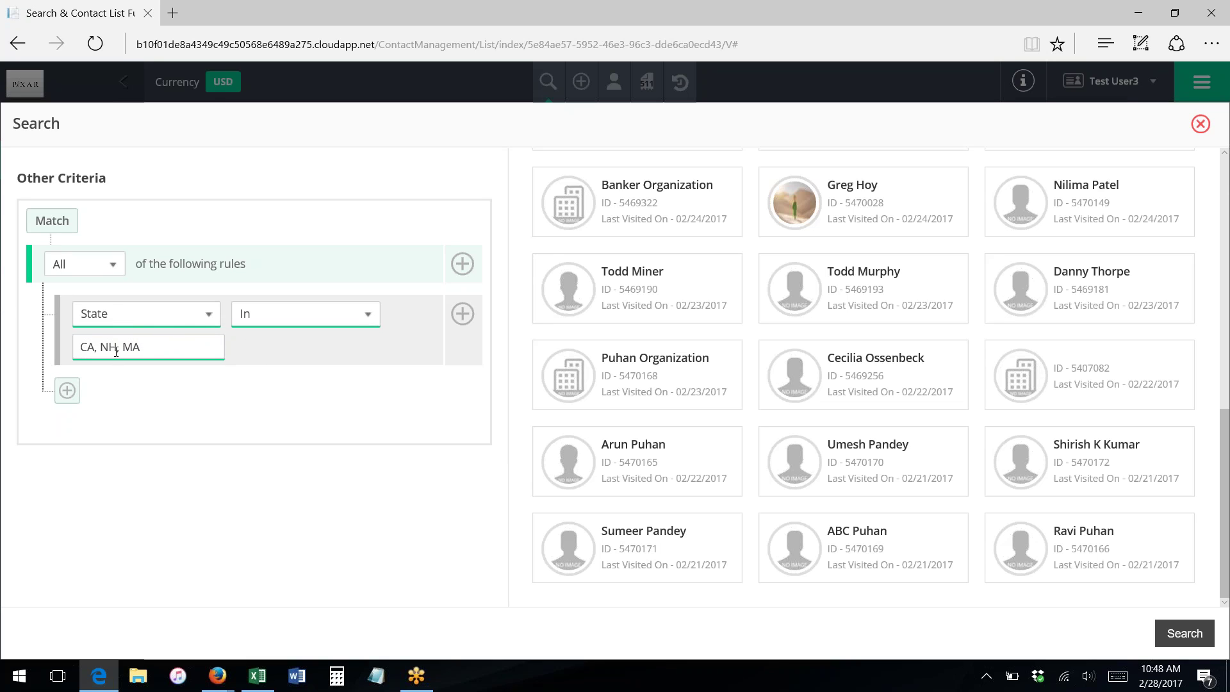
Switch the State operator through Not In and Is Empty, ending on Is Not Empty
{"action": "left_click", "coordinate": [317, 317]}
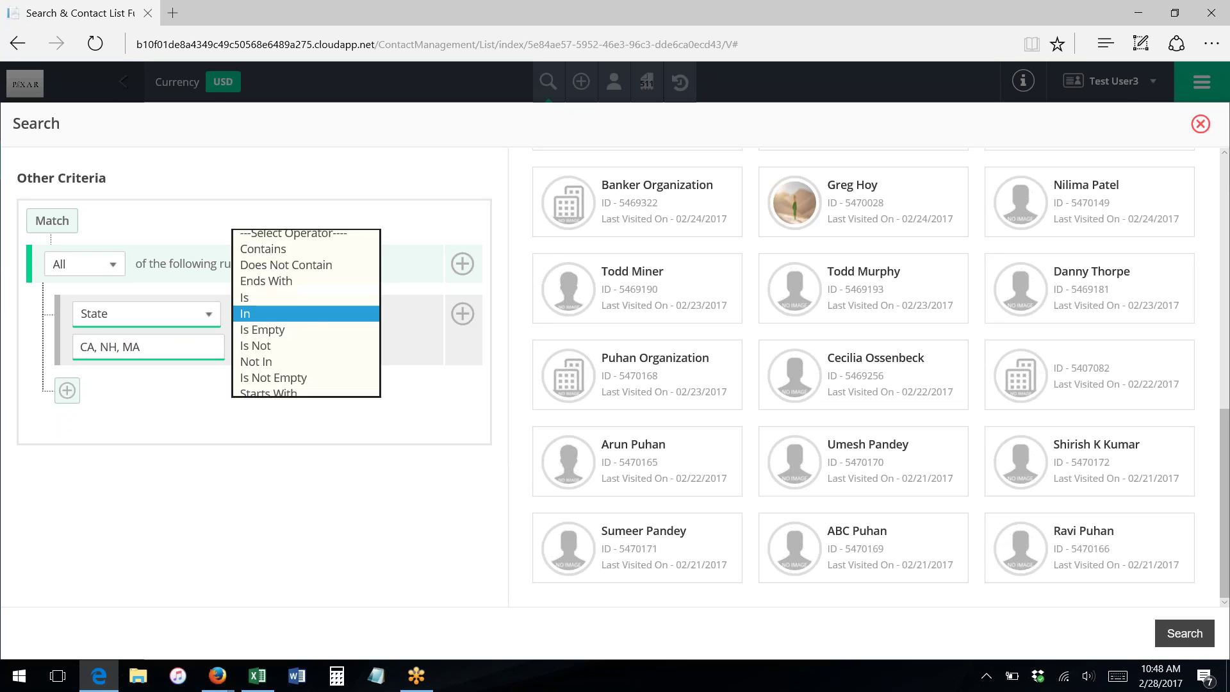
{"action": "left_click", "coordinate": [269, 357]}
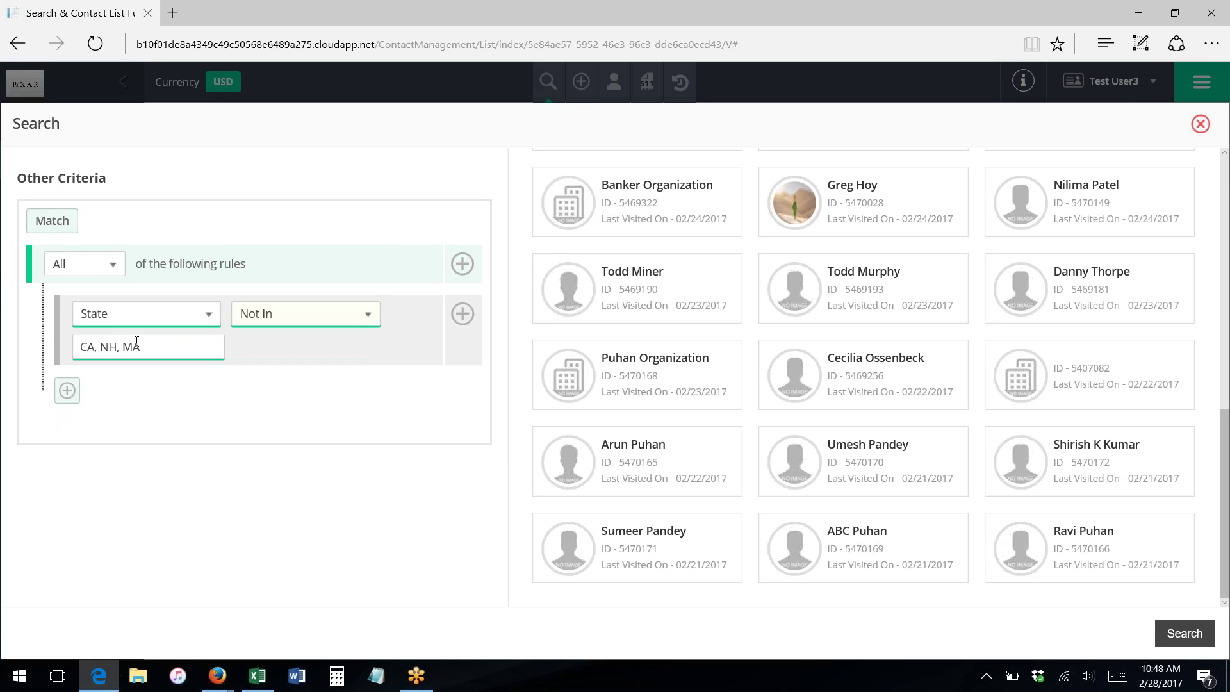
{"action": "left_click", "coordinate": [247, 317]}
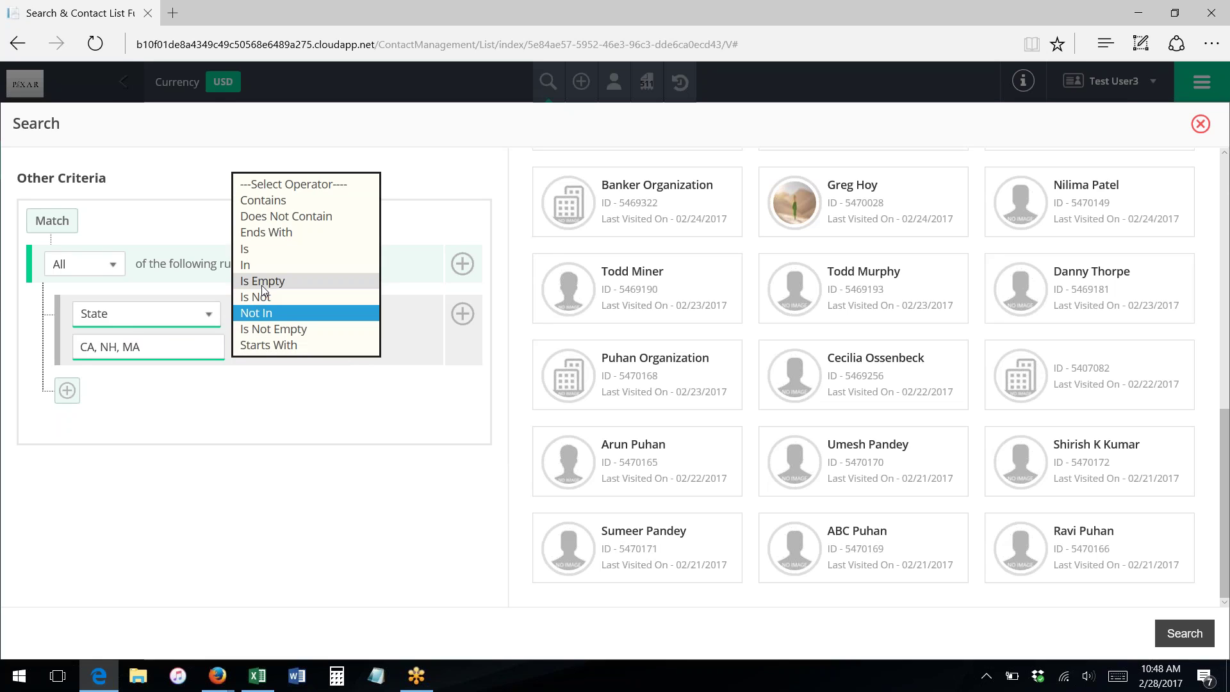
{"action": "left_click", "coordinate": [261, 286]}
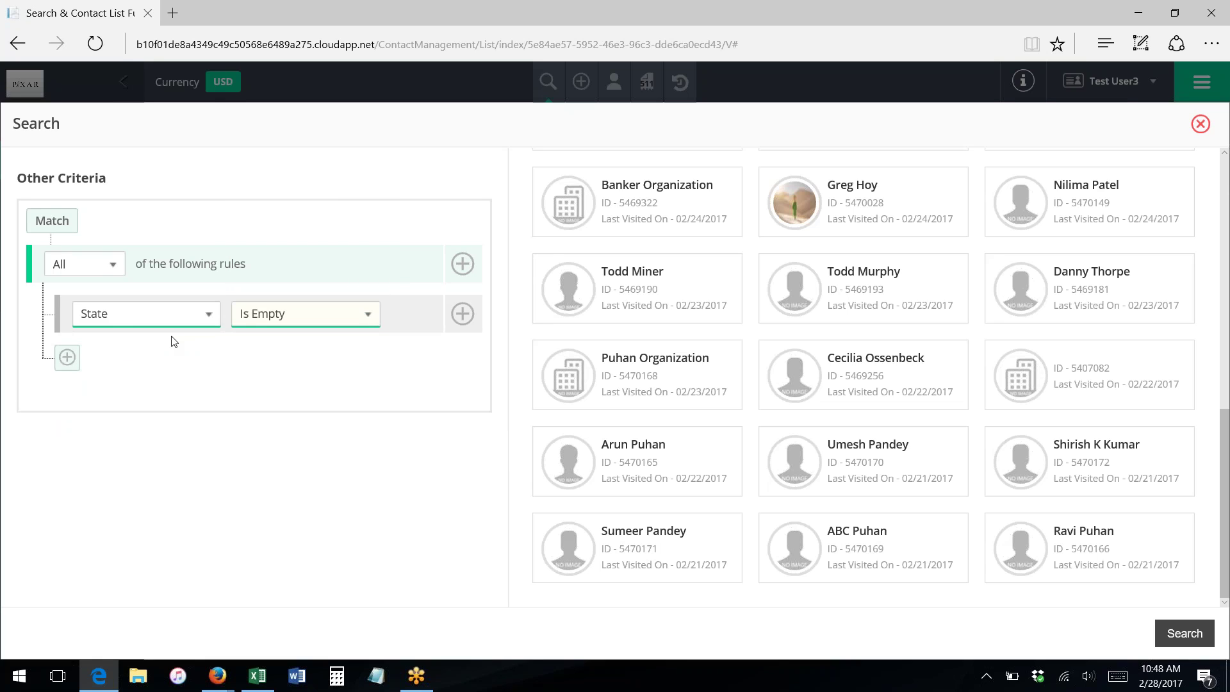
{"action": "left_click", "coordinate": [284, 321]}
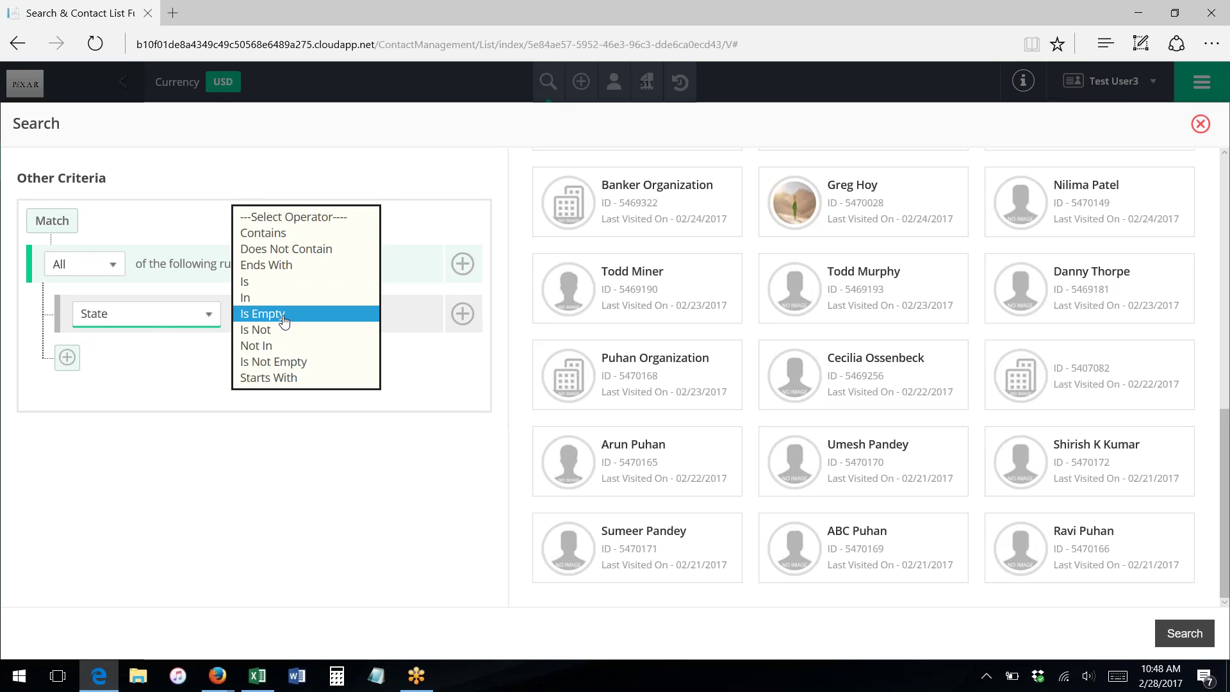
{"action": "left_click", "coordinate": [262, 359]}
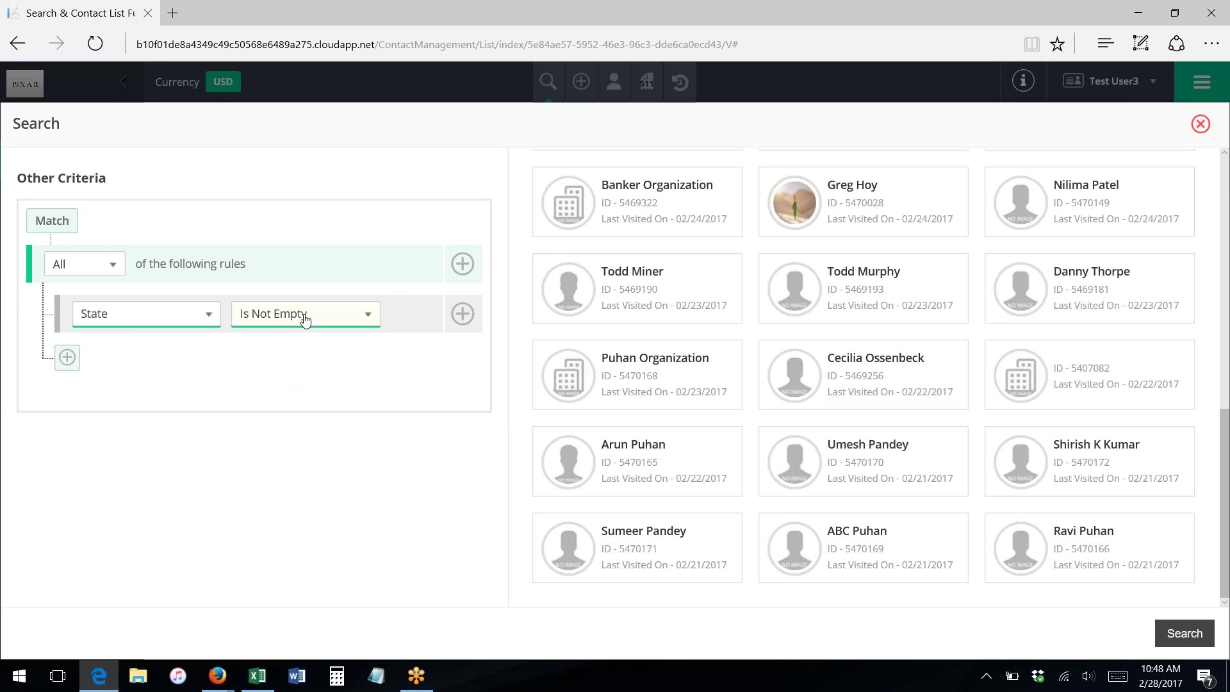
Change the rule's field to Date Attending
{"action": "left_click", "coordinate": [149, 316]}
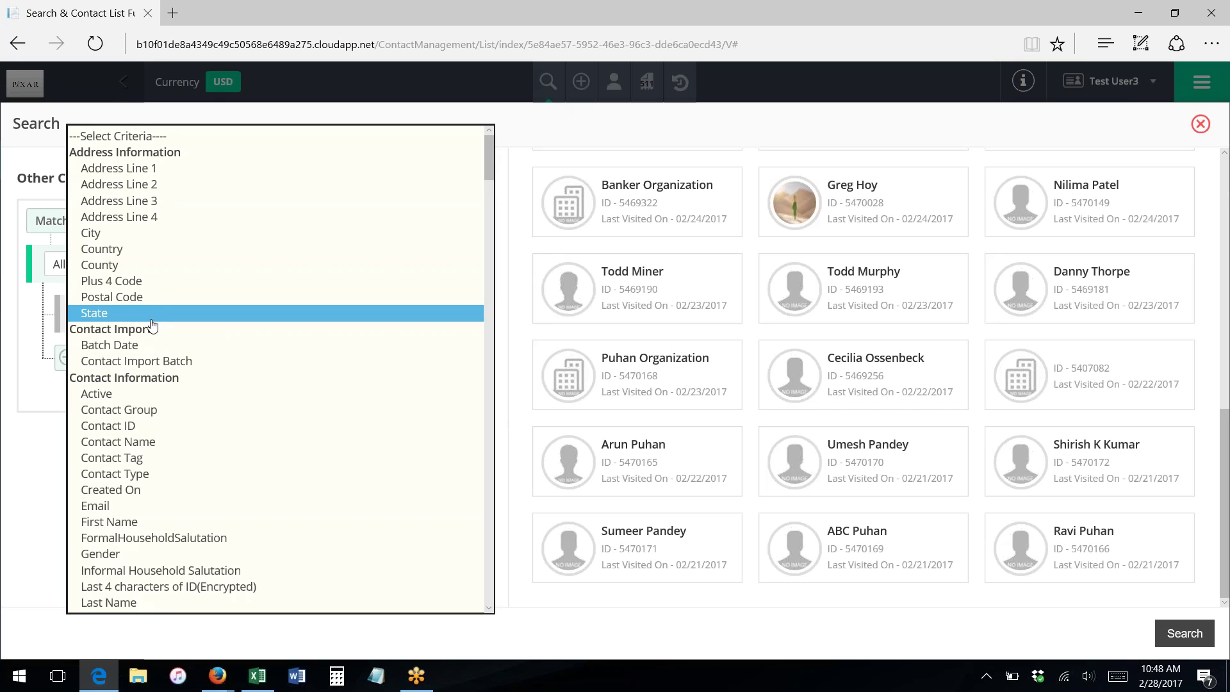
{"action": "scroll", "coordinate": [156, 376], "scroll_direction": "down", "scroll_amount": 6}
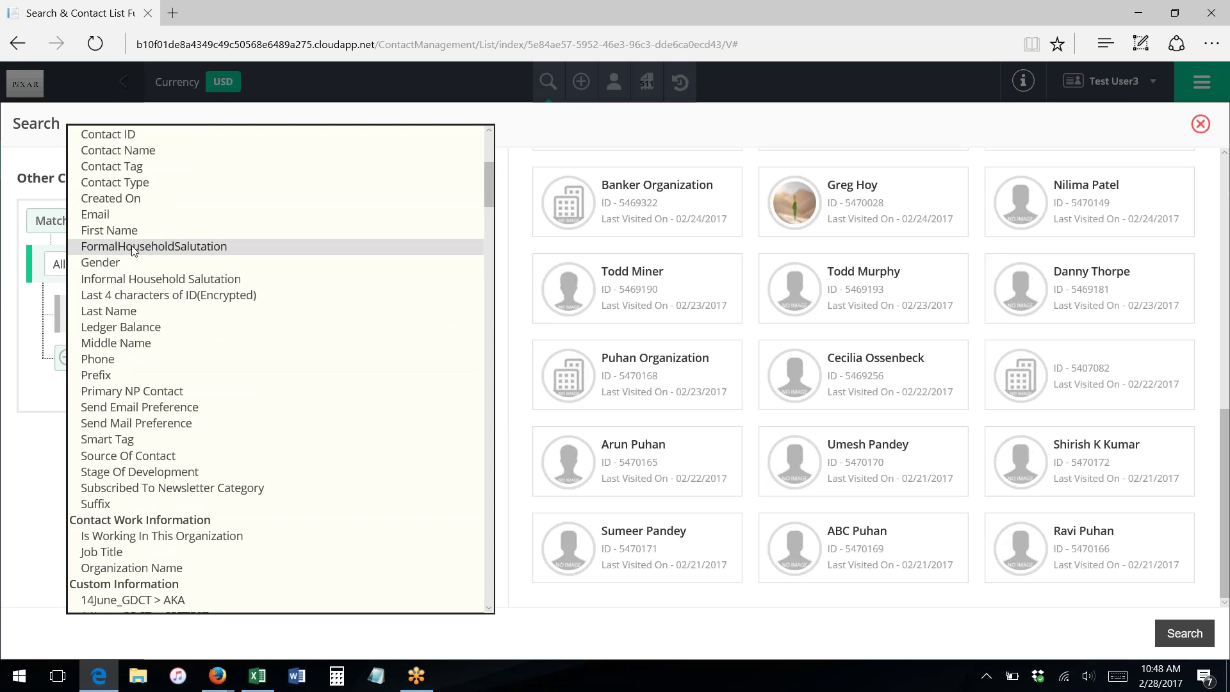
{"action": "scroll", "coordinate": [134, 234], "scroll_direction": "up", "scroll_amount": 3}
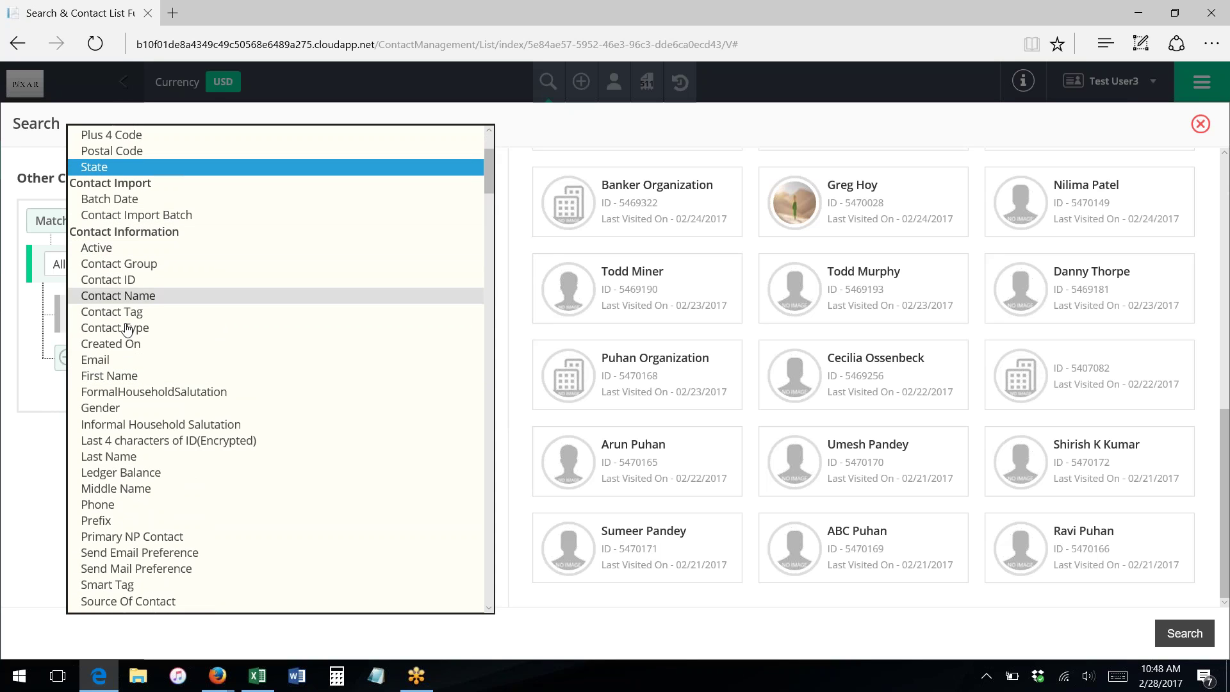
{"action": "scroll", "coordinate": [144, 423], "scroll_direction": "down", "scroll_amount": 3}
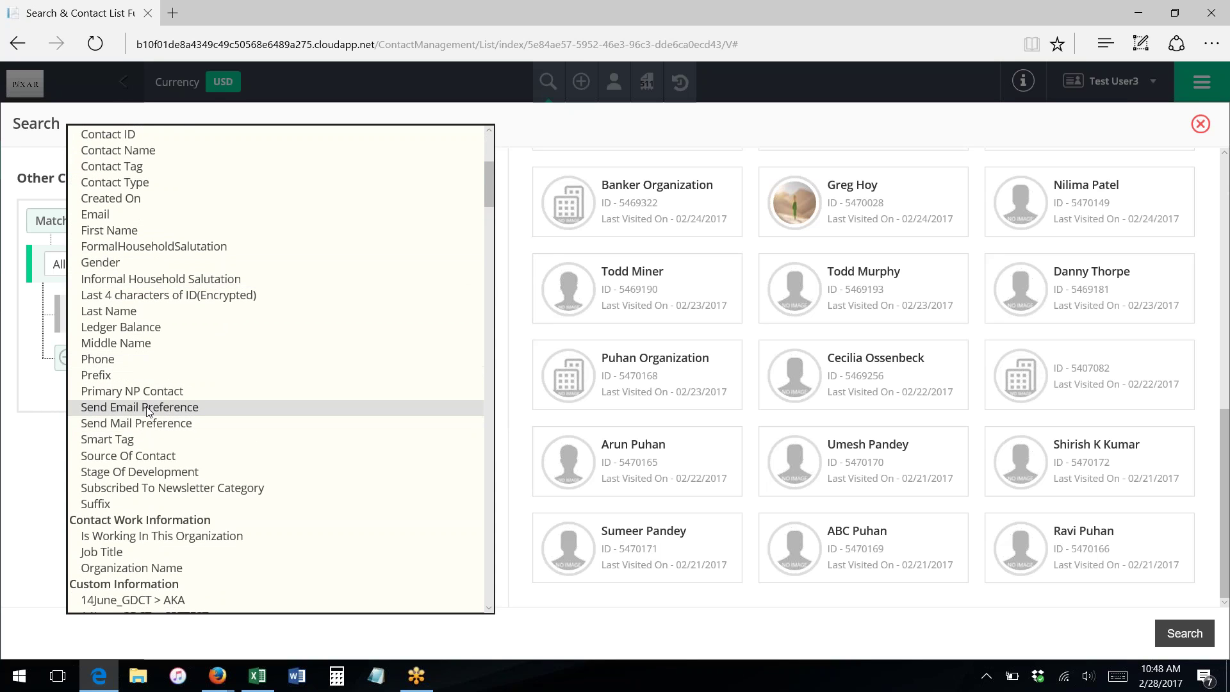
{"action": "scroll", "coordinate": [146, 411], "scroll_direction": "down", "scroll_amount": 2}
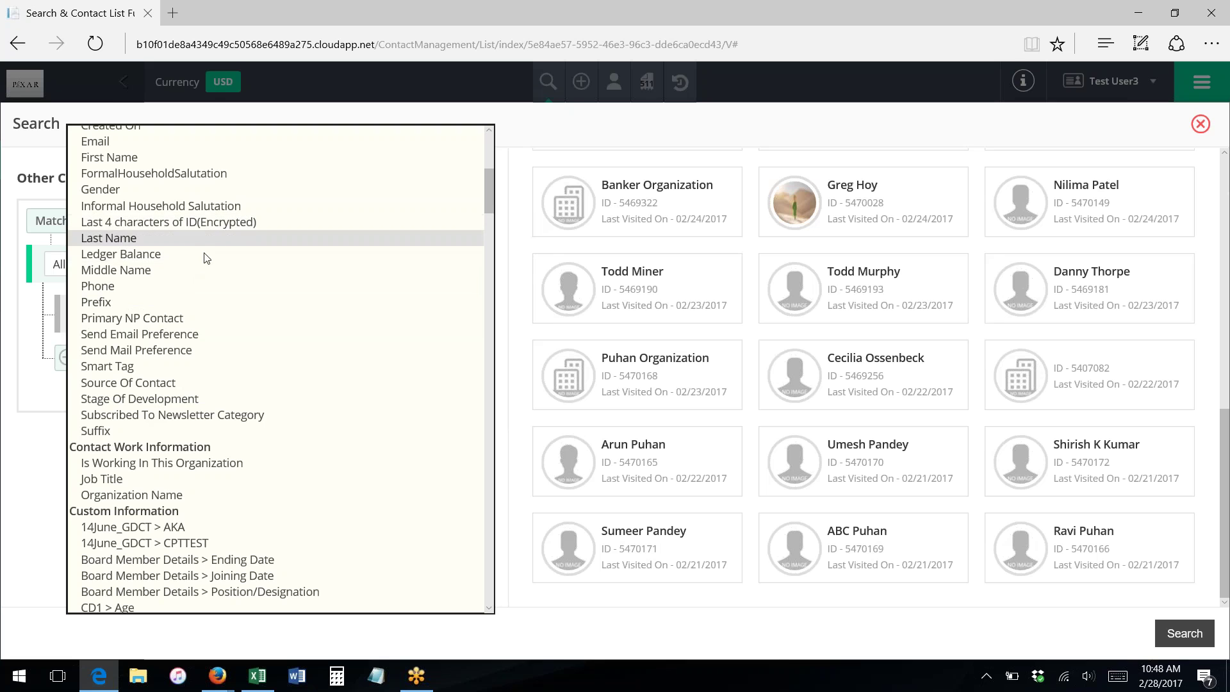
{"action": "scroll", "coordinate": [198, 267], "scroll_direction": "down", "scroll_amount": 5}
{"action": "scroll", "coordinate": [181, 316], "scroll_direction": "down", "scroll_amount": 20}
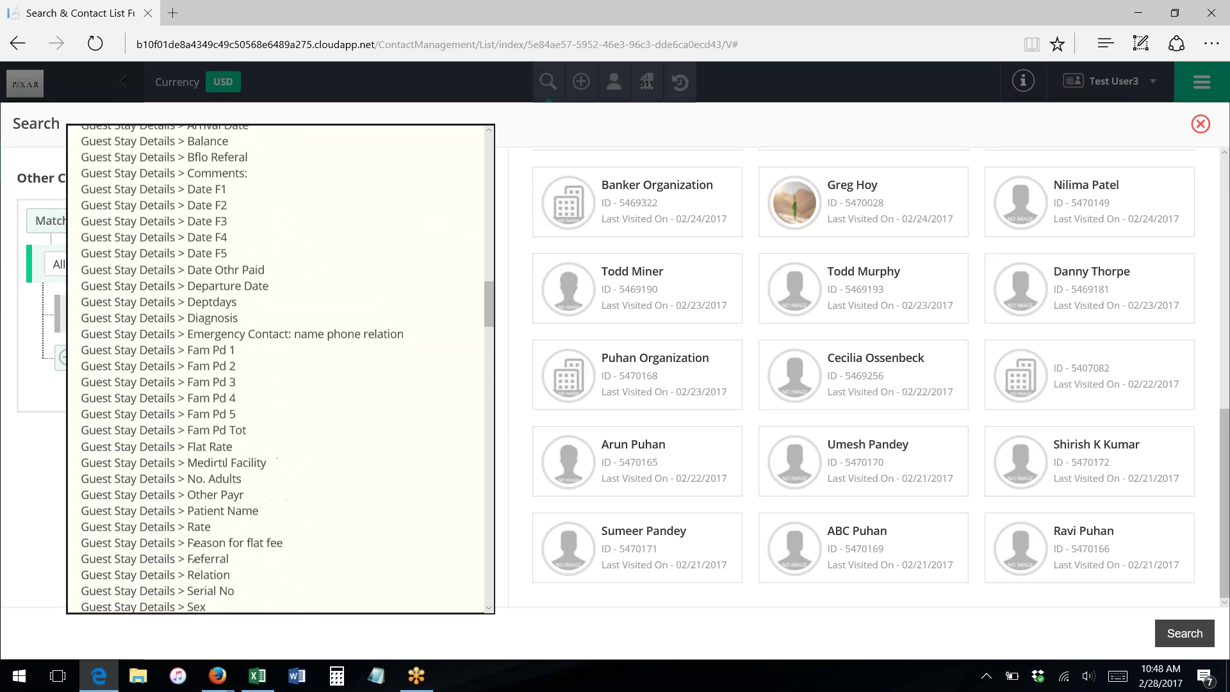
{"action": "scroll", "coordinate": [275, 369], "scroll_direction": "down", "scroll_amount": 20}
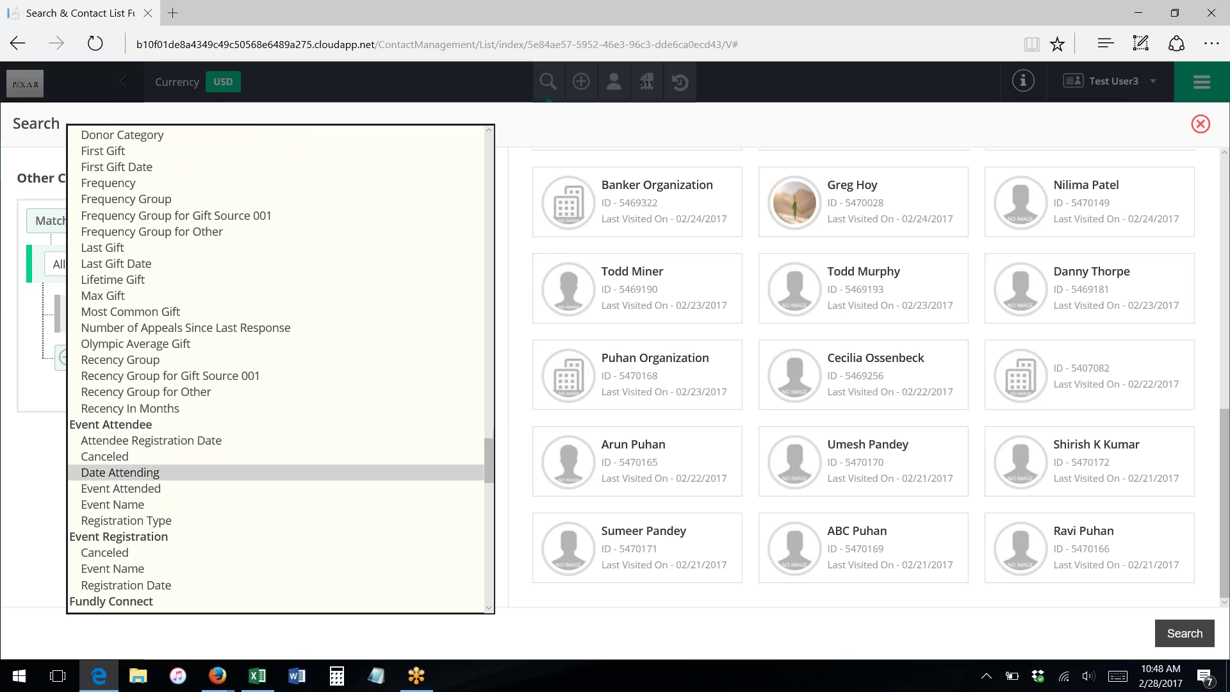
{"action": "left_click", "coordinate": [131, 473]}
Try Between and Greater Than, then set the Date Attending operator to Not Between
{"action": "left_click", "coordinate": [320, 323]}
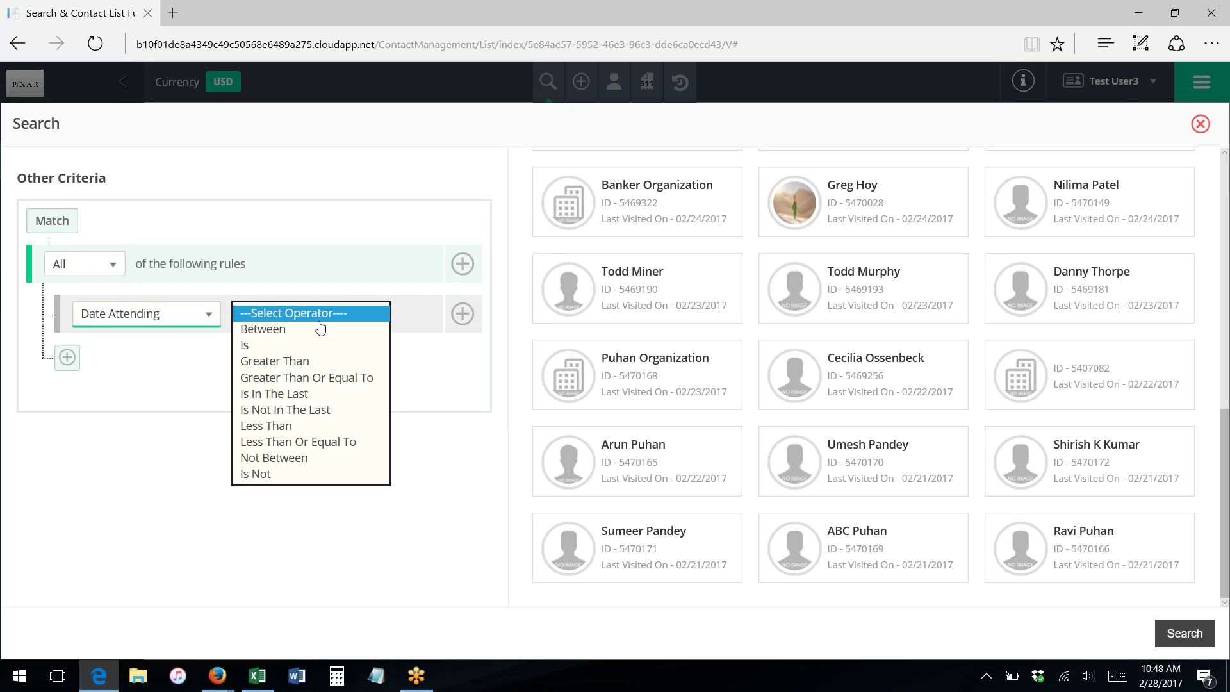
{"action": "left_click", "coordinate": [263, 330]}
{"action": "left_click", "coordinate": [264, 317]}
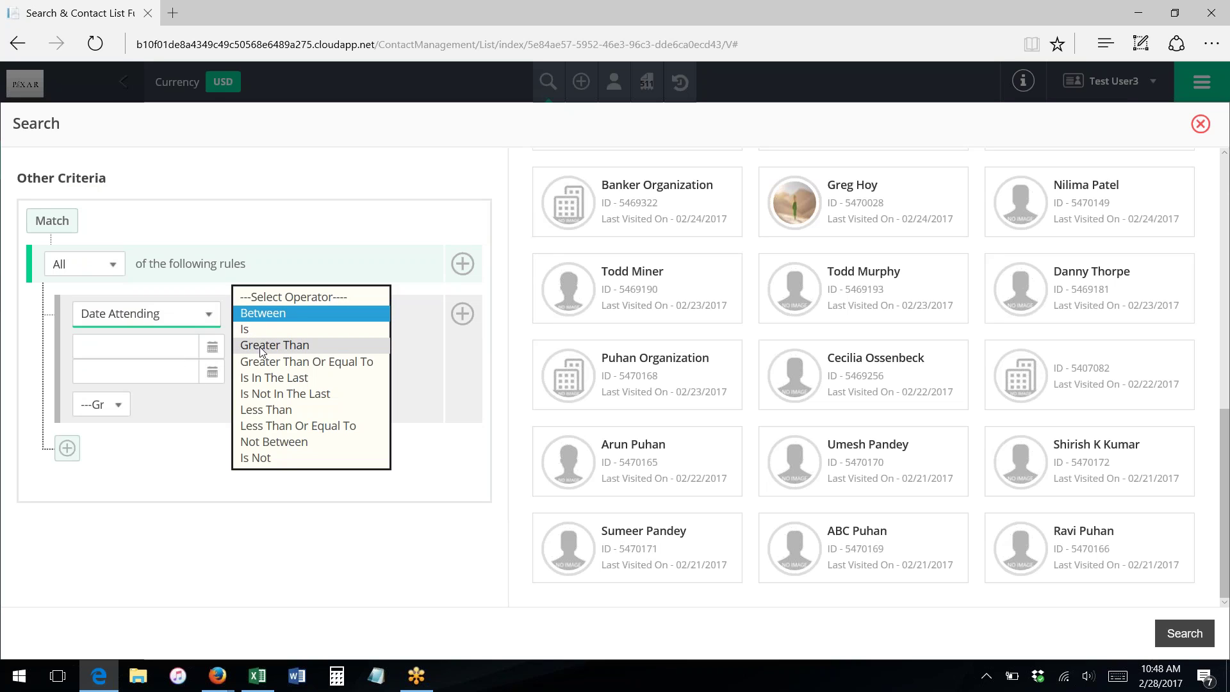
{"action": "left_click", "coordinate": [263, 346]}
{"action": "left_click", "coordinate": [311, 316]}
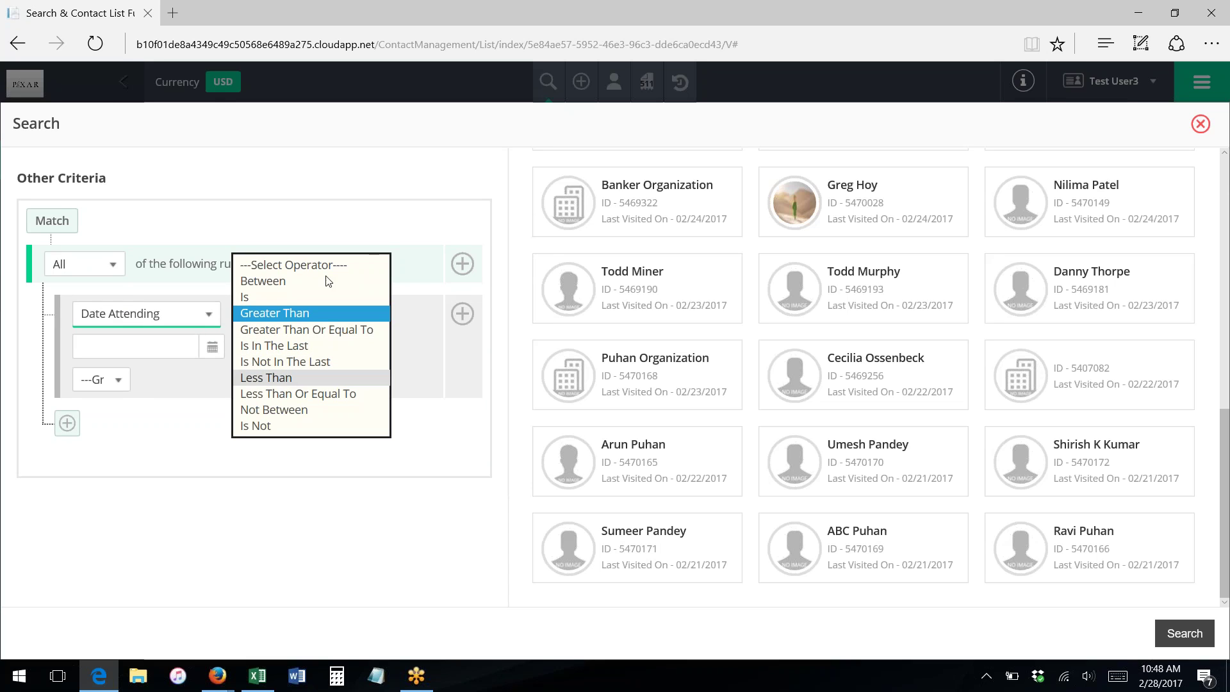
{"action": "key", "text": "Down"}
{"action": "key", "text": "Down"}
{"action": "key", "text": "Return"}
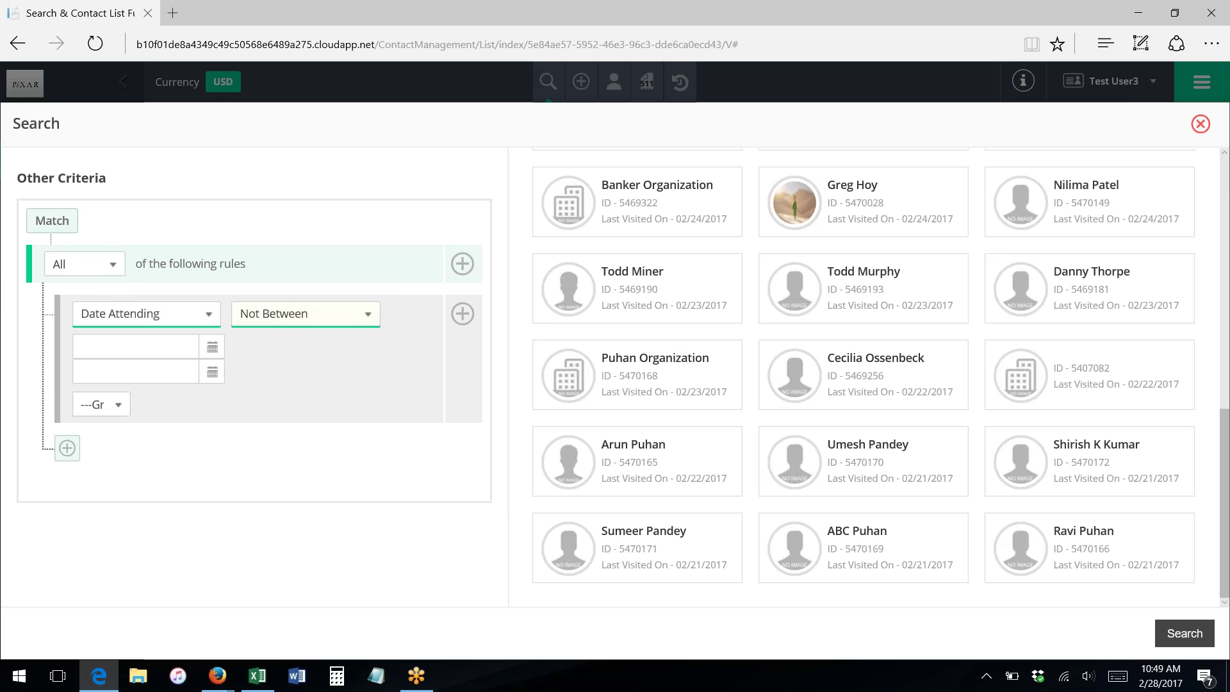
Change the first rule to City Is Empty
{"action": "left_click", "coordinate": [170, 313]}
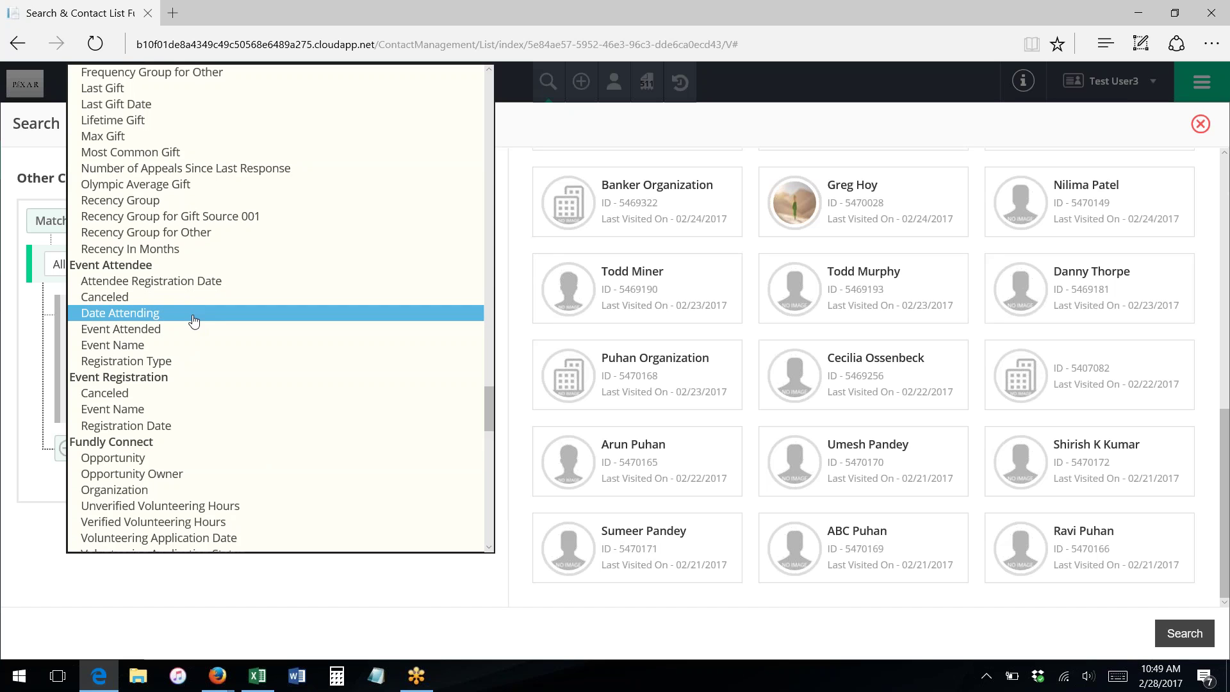
{"action": "scroll", "coordinate": [194, 320], "scroll_direction": "up", "scroll_amount": 15}
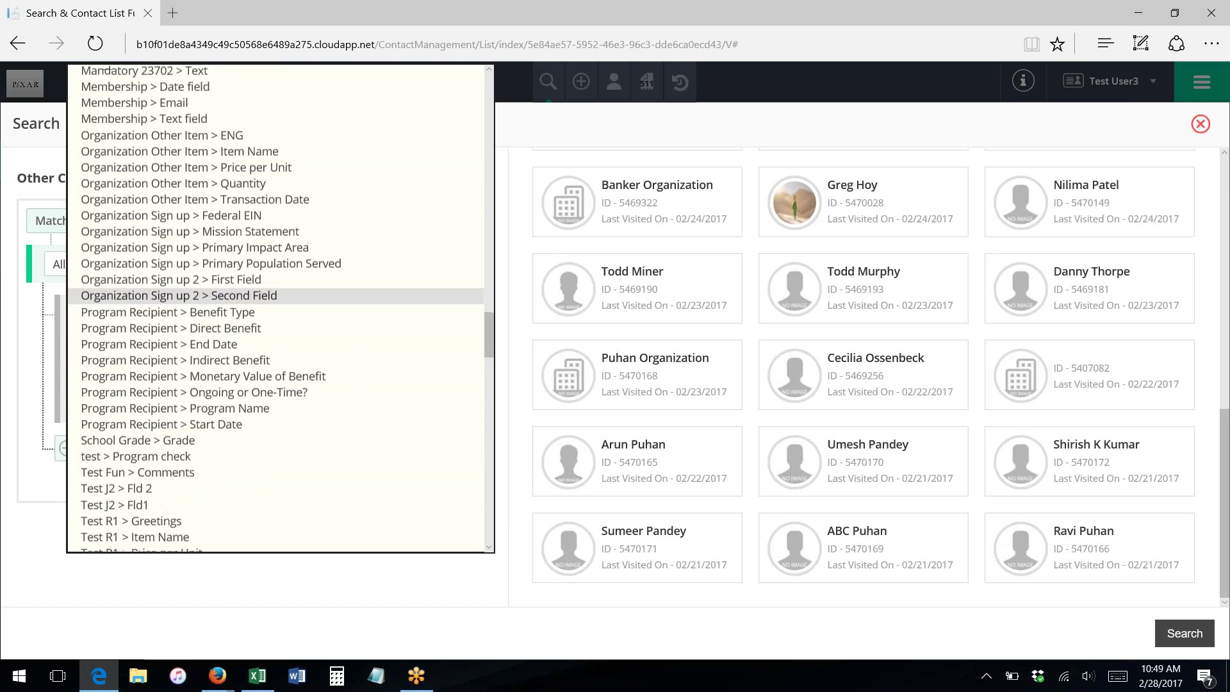
{"action": "scroll", "coordinate": [194, 328], "scroll_direction": "up", "scroll_amount": 15}
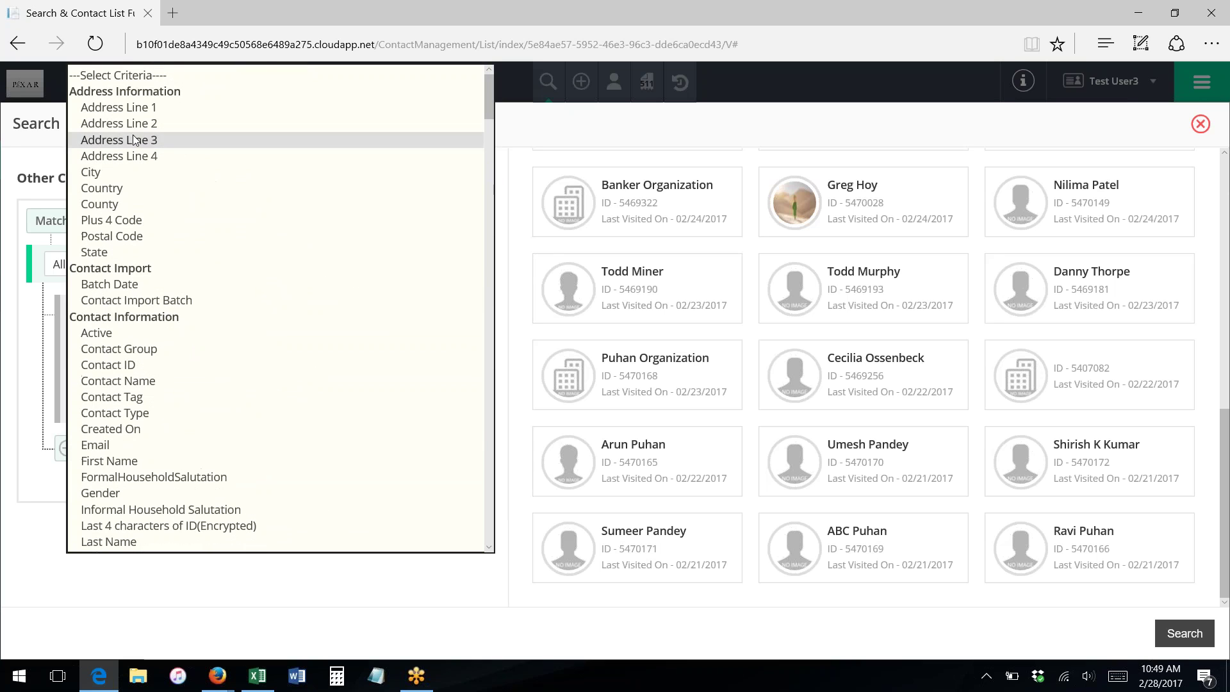
{"action": "left_click", "coordinate": [110, 172]}
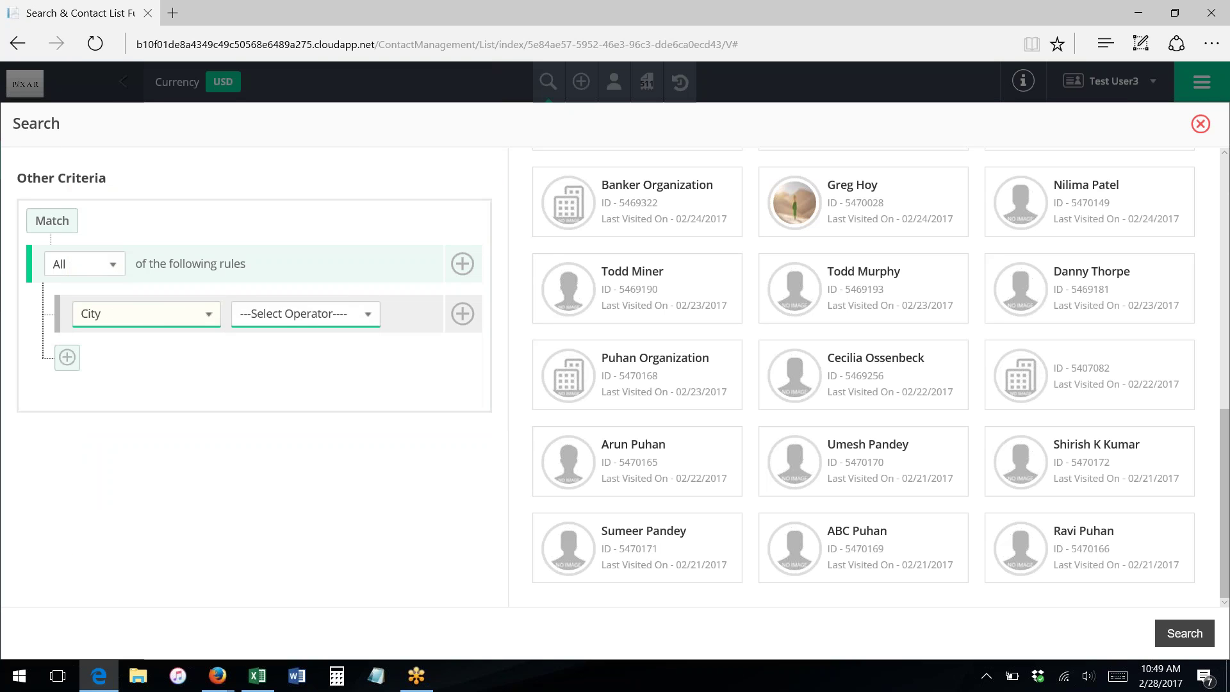
{"action": "left_click", "coordinate": [314, 314]}
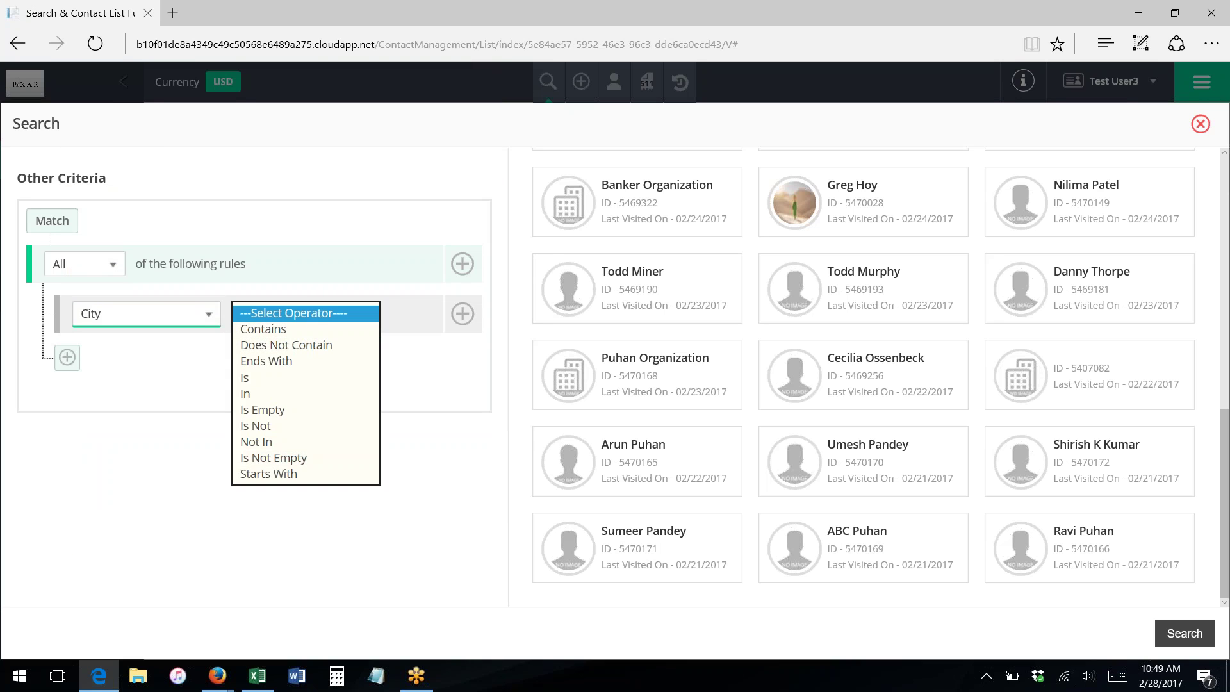
{"action": "left_click", "coordinate": [266, 409]}
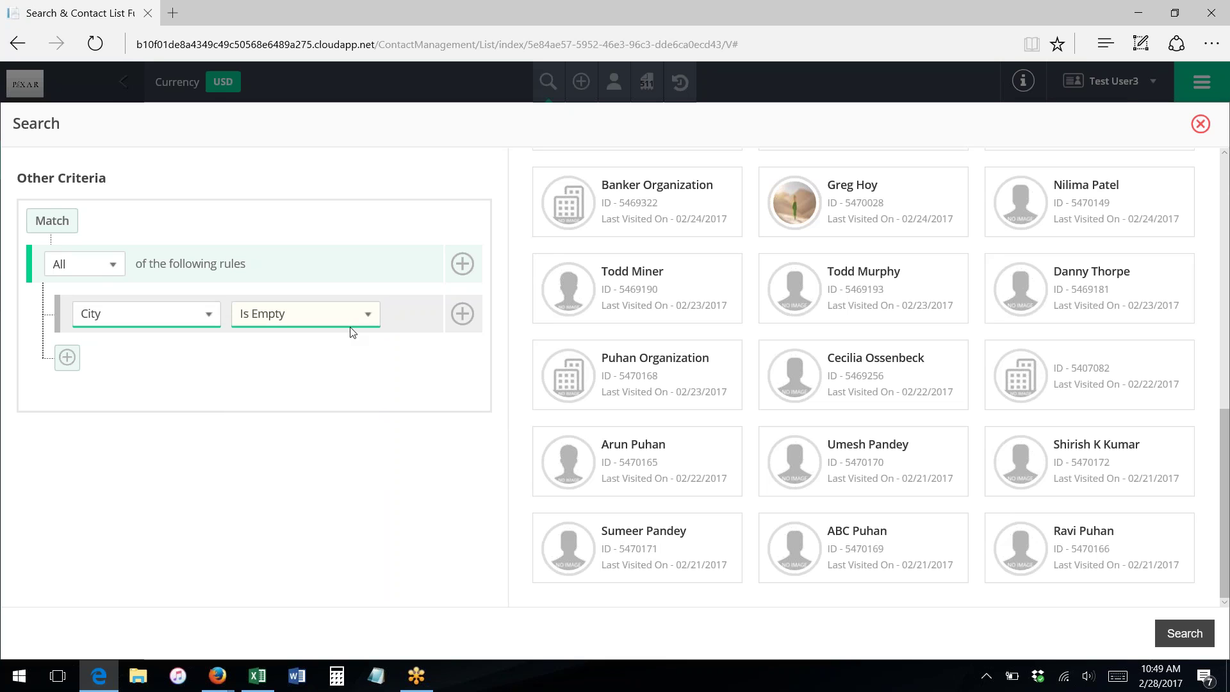
Add a second rule requiring State Is Not Empty
{"action": "left_click", "coordinate": [461, 314]}
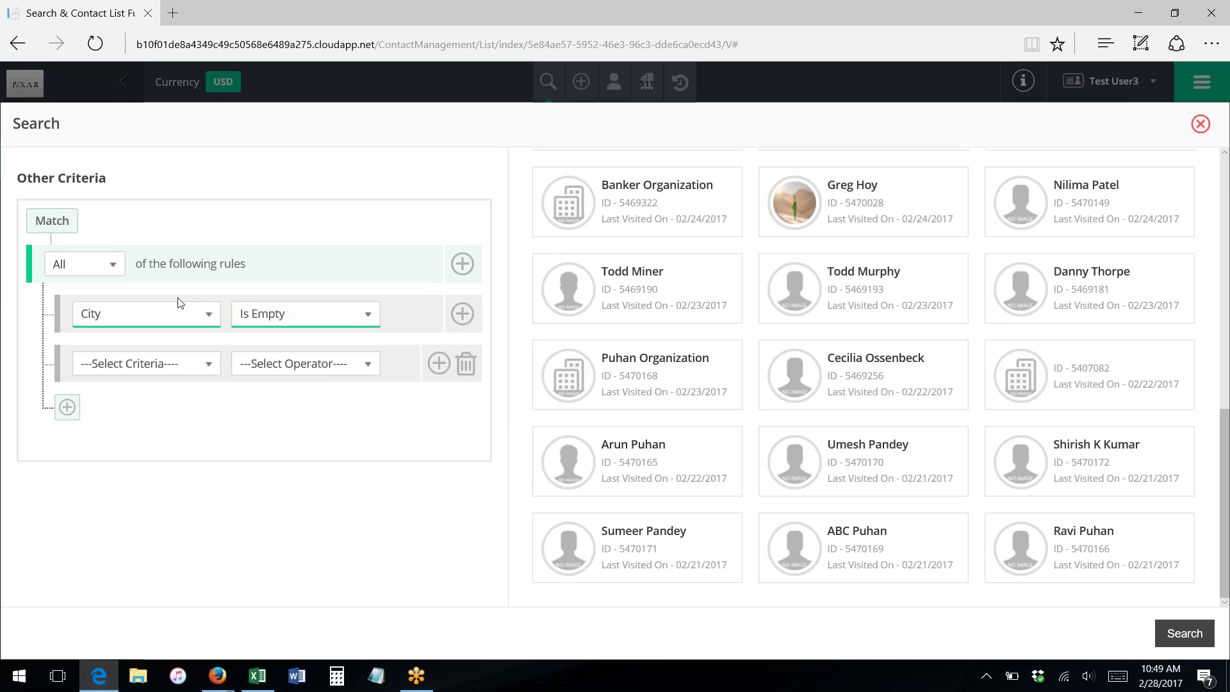
{"action": "left_click", "coordinate": [151, 363]}
{"action": "left_click", "coordinate": [127, 347]}
{"action": "left_click", "coordinate": [305, 363]}
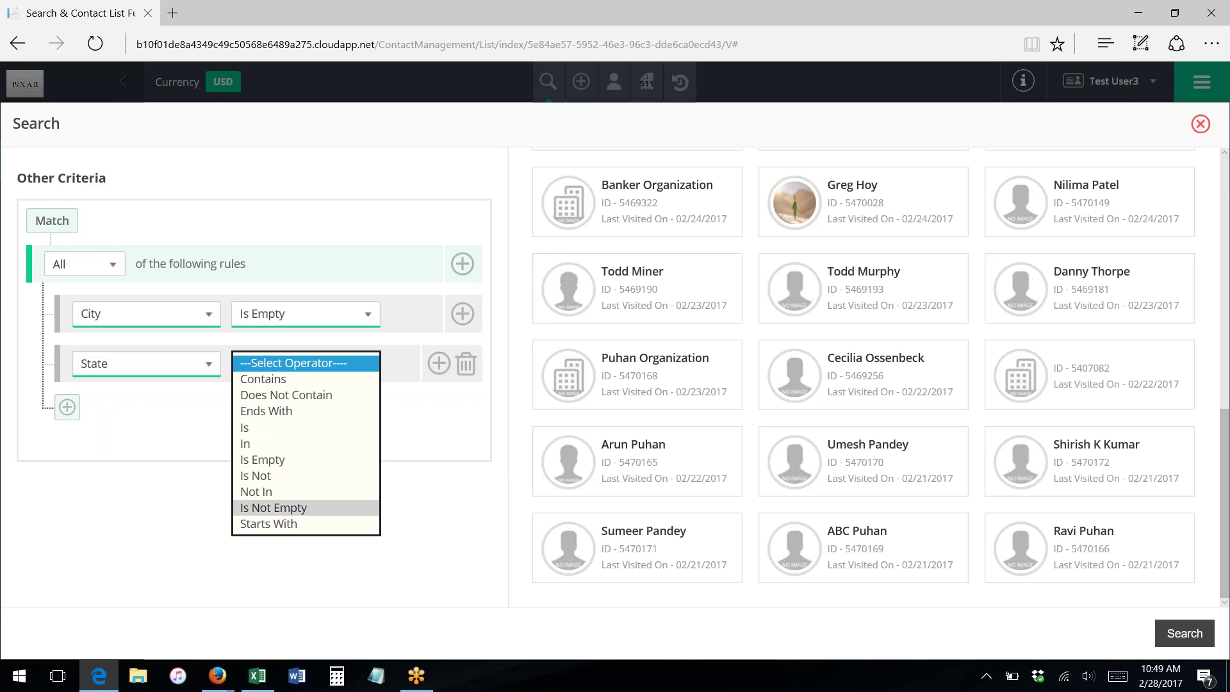
{"action": "left_click", "coordinate": [275, 509]}
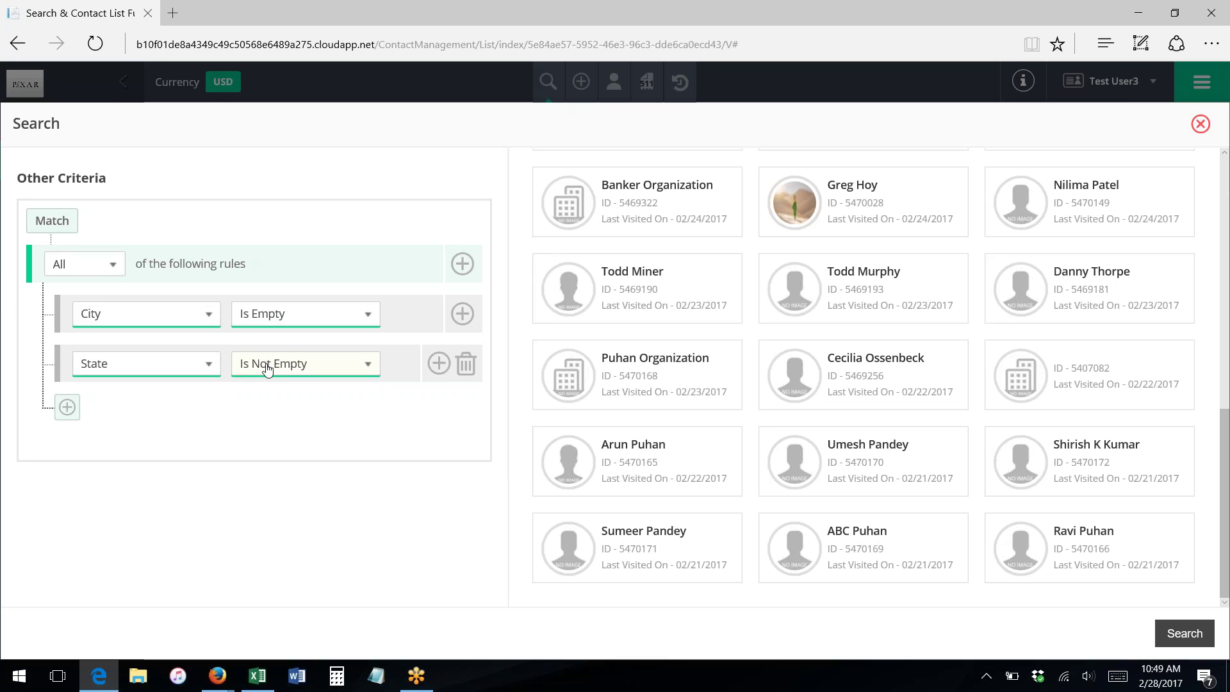
After briefly toggling Any and All, set the first group to match Any of its rules
{"action": "left_click", "coordinate": [83, 269]}
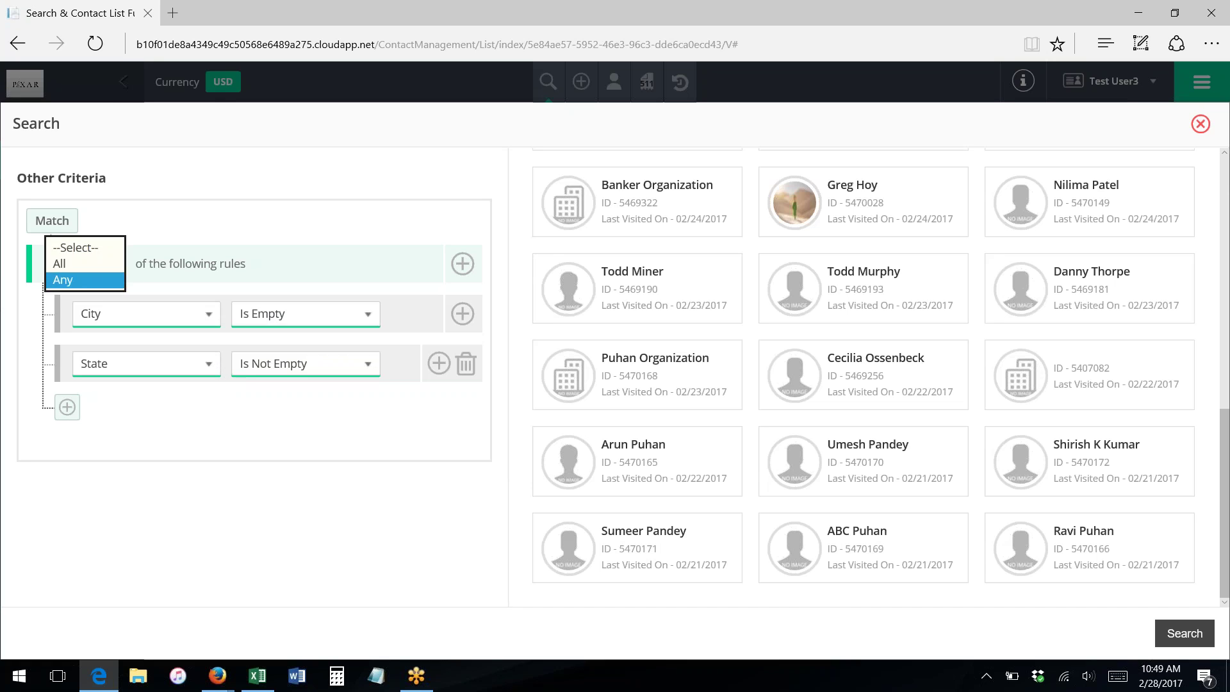
{"action": "left_click", "coordinate": [63, 280]}
{"action": "left_click", "coordinate": [84, 264]}
{"action": "left_click", "coordinate": [63, 248]}
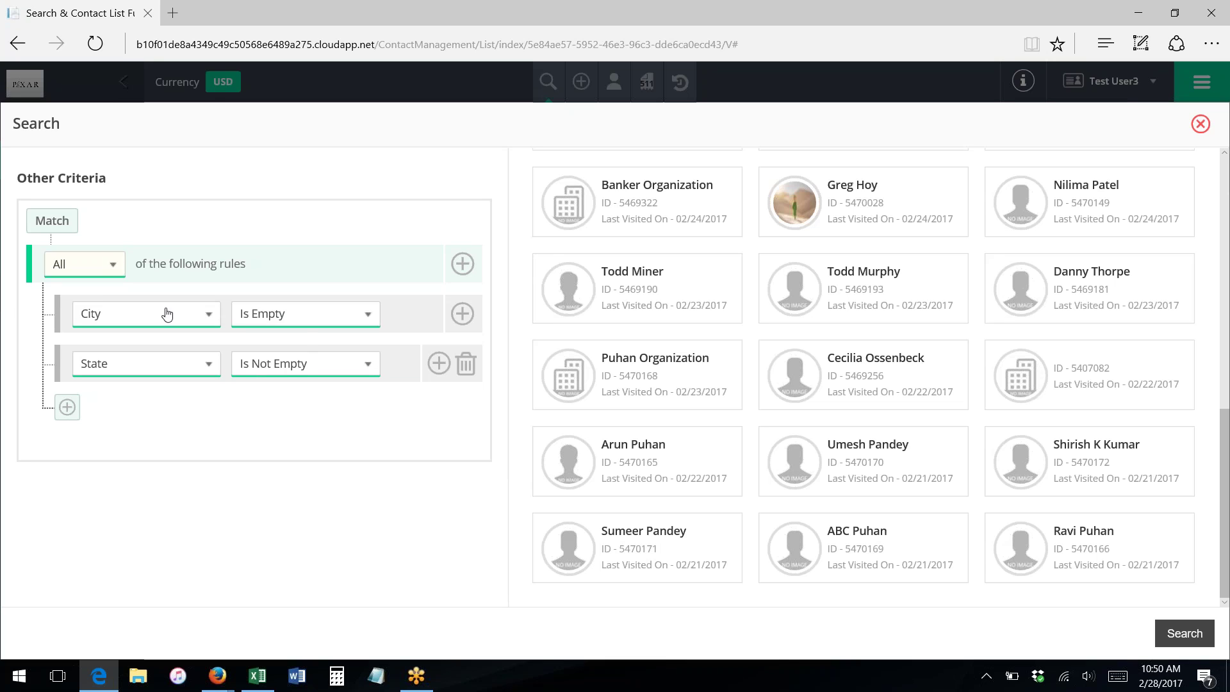
{"action": "left_click", "coordinate": [87, 266]}
{"action": "left_click", "coordinate": [86, 280]}
Add a second rule group, switch the first group back to All, leaving the second at All
{"action": "left_click", "coordinate": [67, 407]}
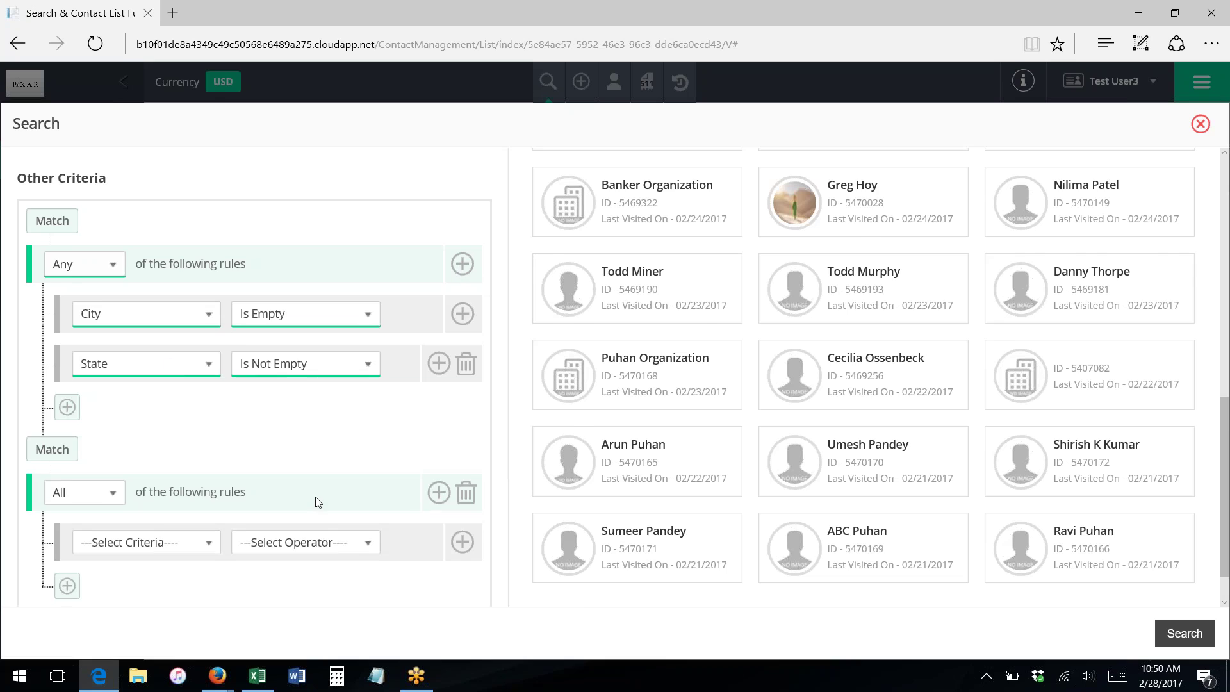
{"action": "scroll", "coordinate": [316, 500], "scroll_direction": "down", "scroll_amount": 1}
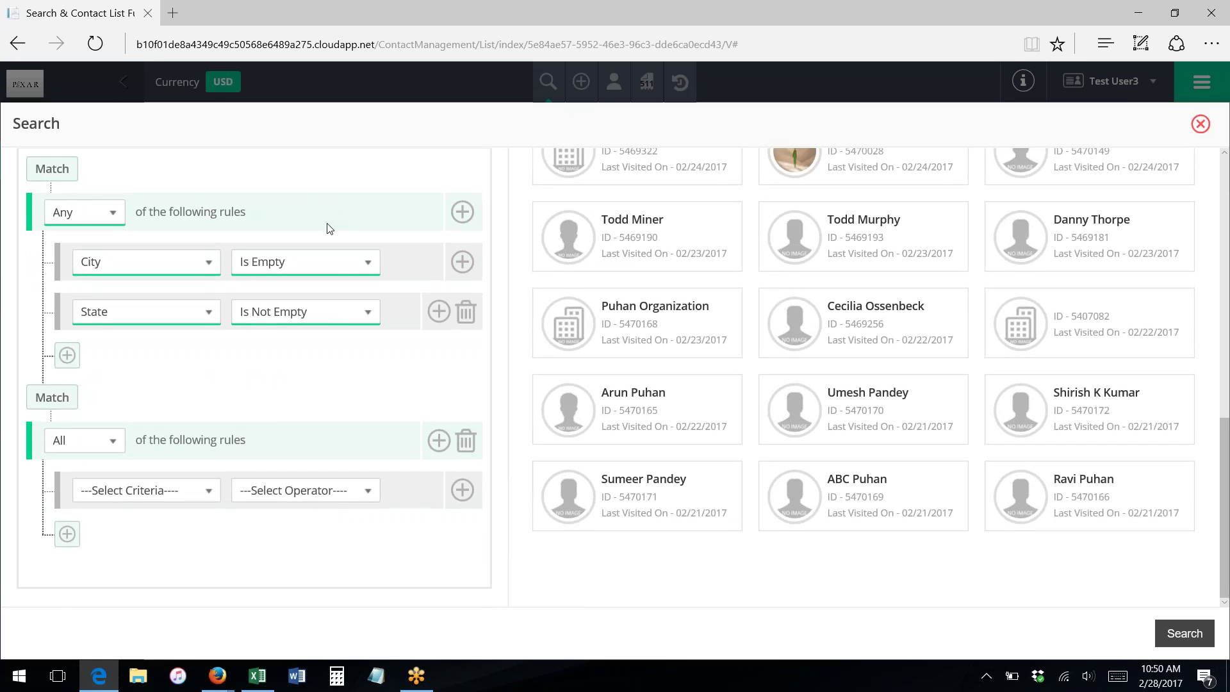
{"action": "left_click", "coordinate": [90, 212]}
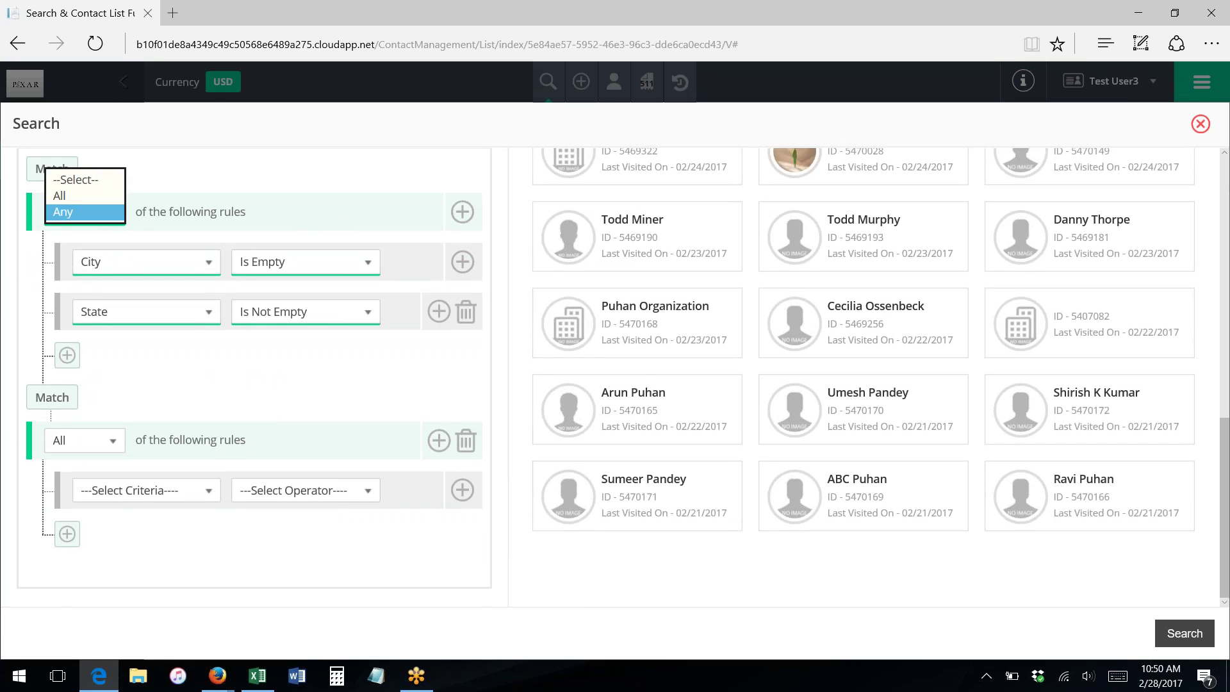
{"action": "left_click", "coordinate": [60, 193]}
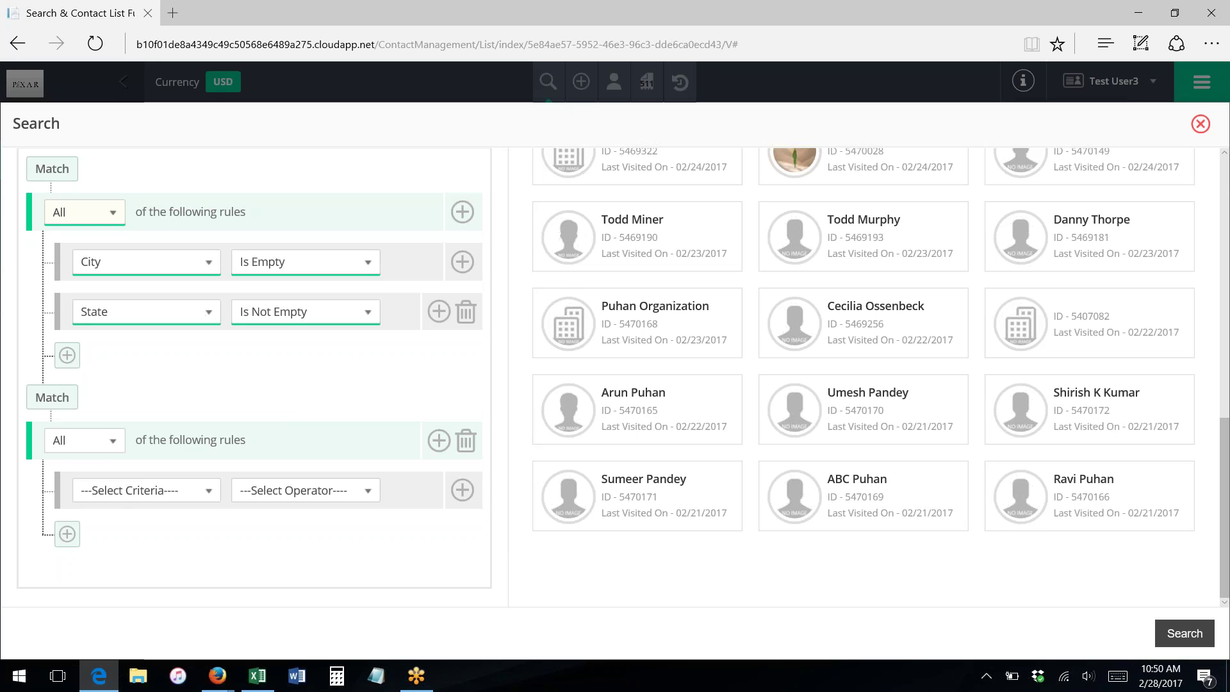
{"action": "left_click", "coordinate": [102, 443]}
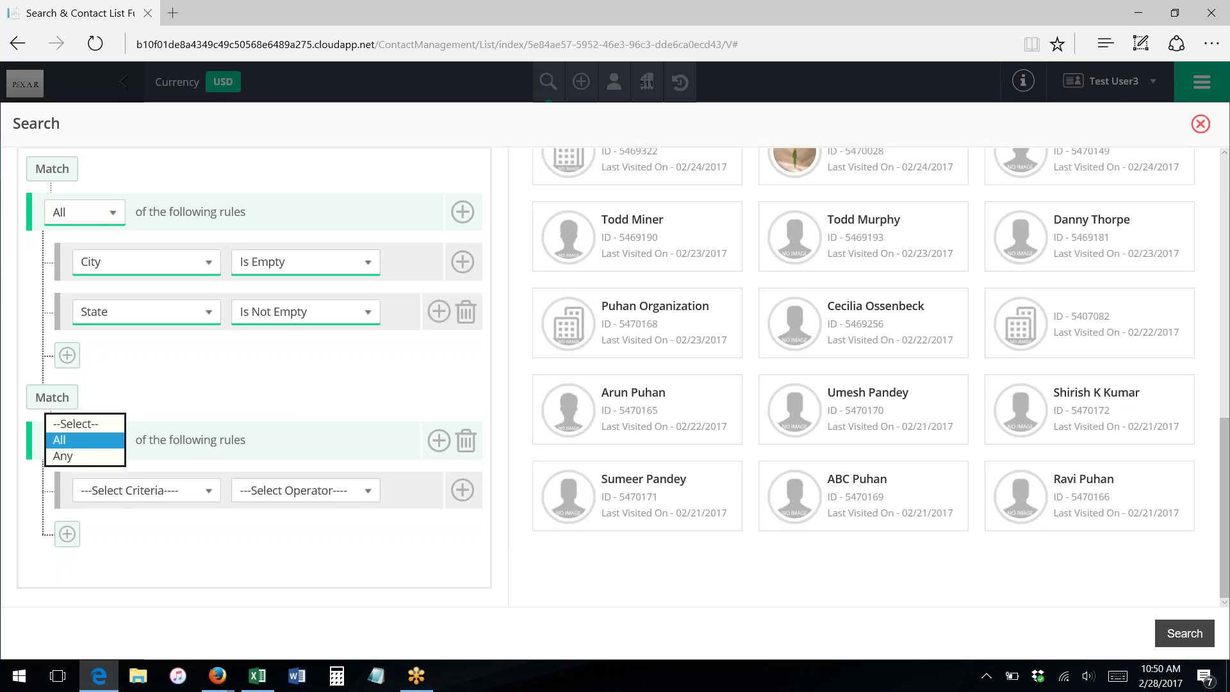
{"action": "left_click", "coordinate": [225, 392]}
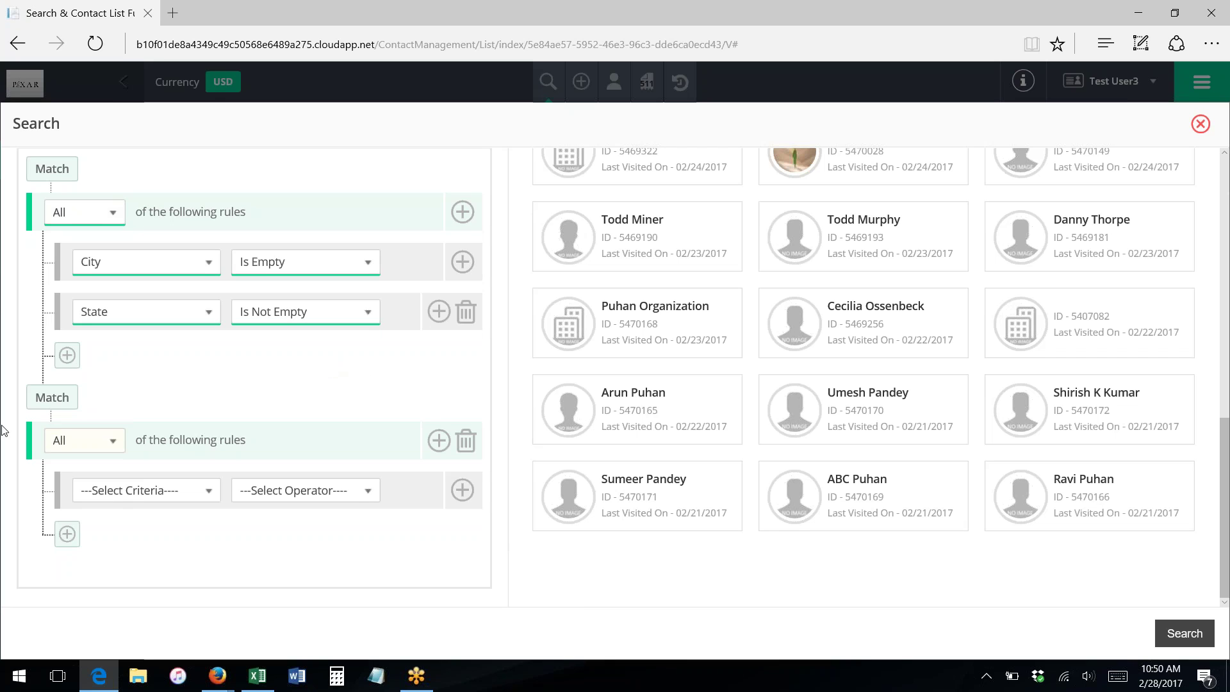
Delete the empty second rule group, add a nested group inside the first, and remove the State Is Not Empty rule
{"action": "left_click", "coordinate": [466, 440]}
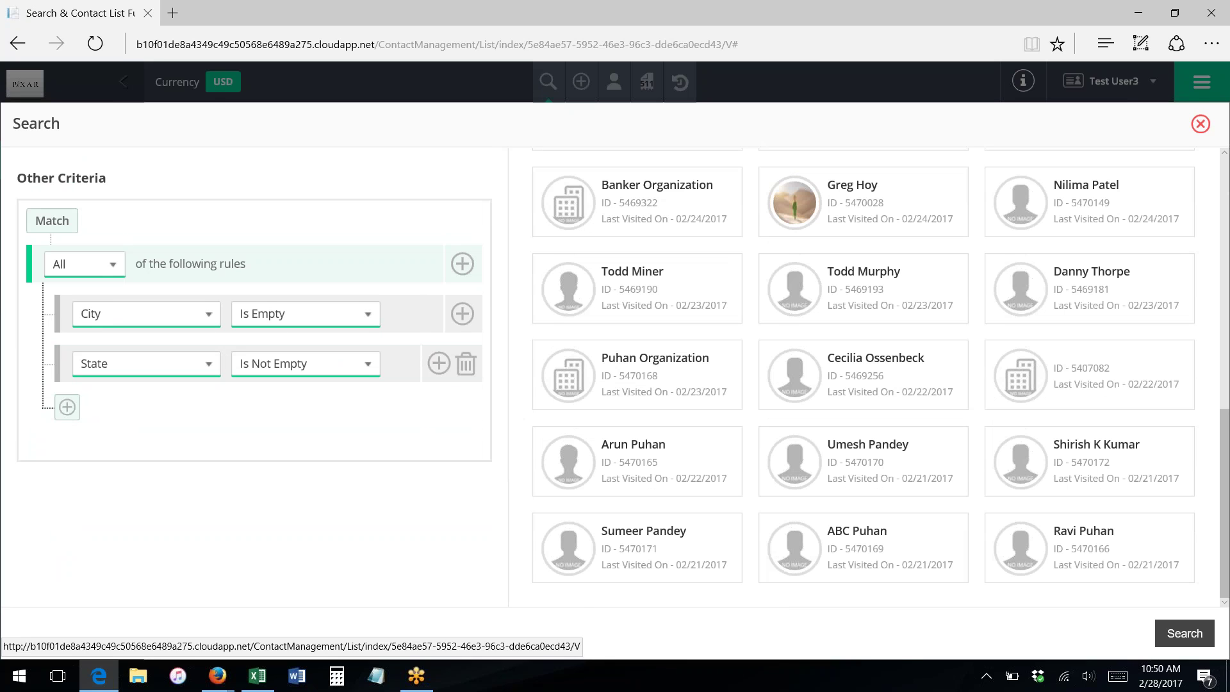
{"action": "left_click", "coordinate": [67, 408]}
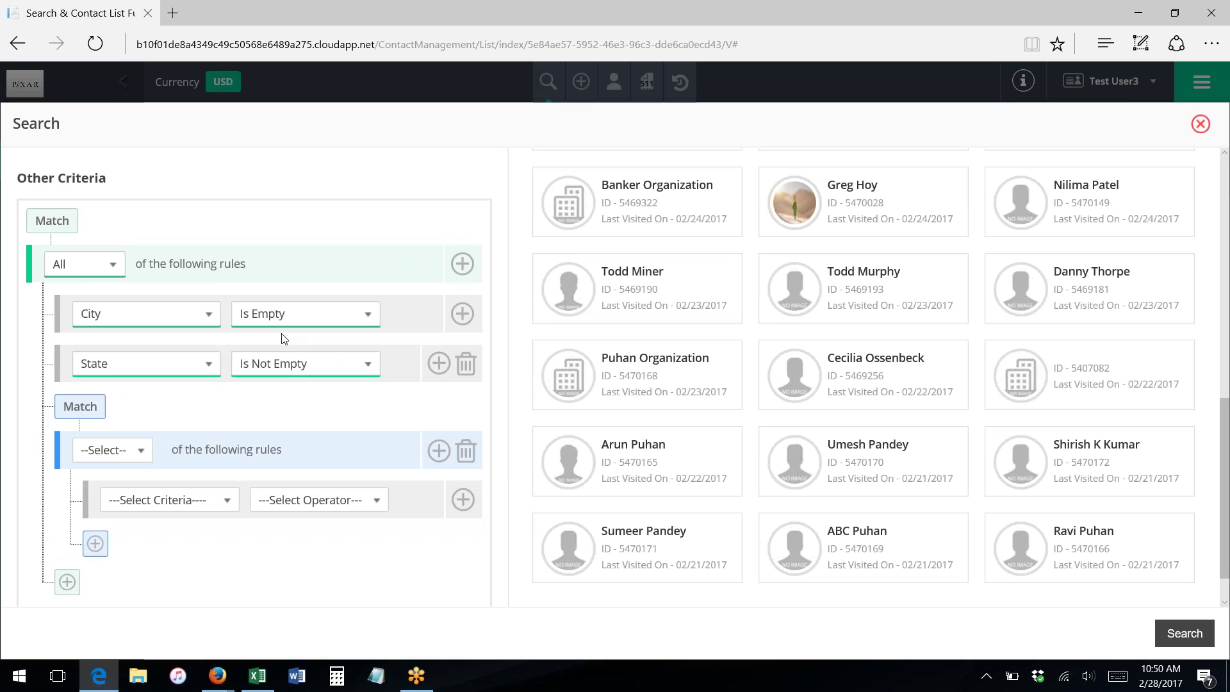
{"action": "left_click", "coordinate": [466, 366]}
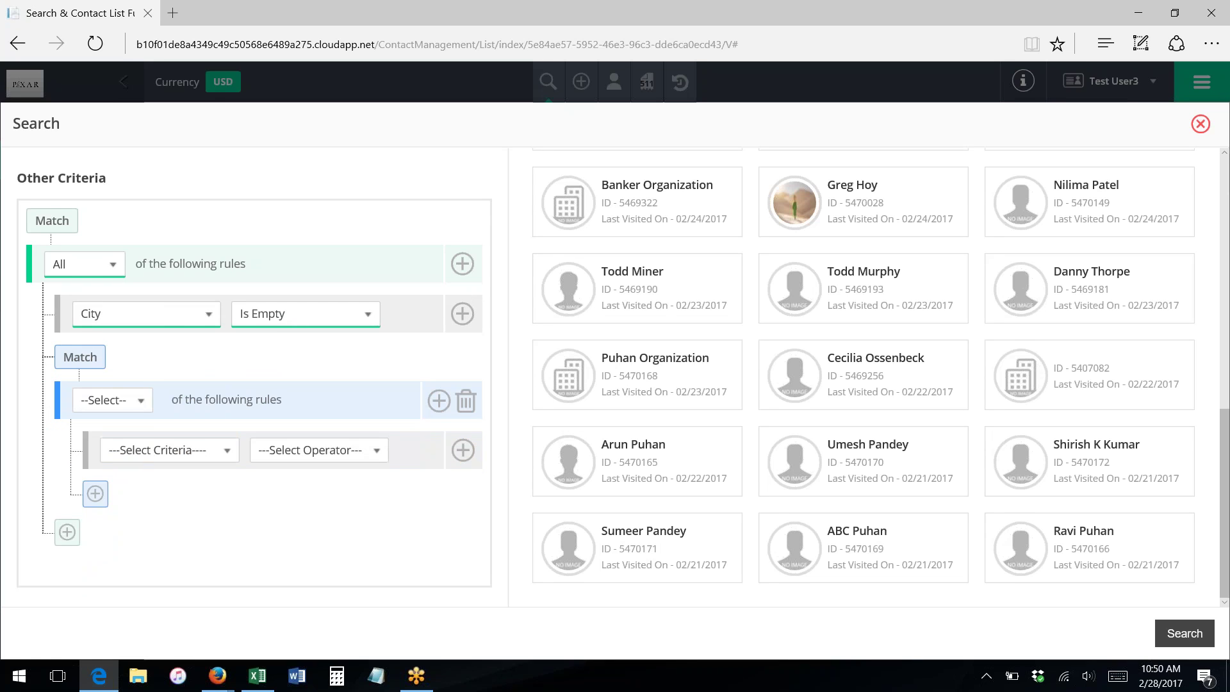
Set the nested group's rule criterion to Contact Information > Contact Type
{"action": "left_click", "coordinate": [159, 455]}
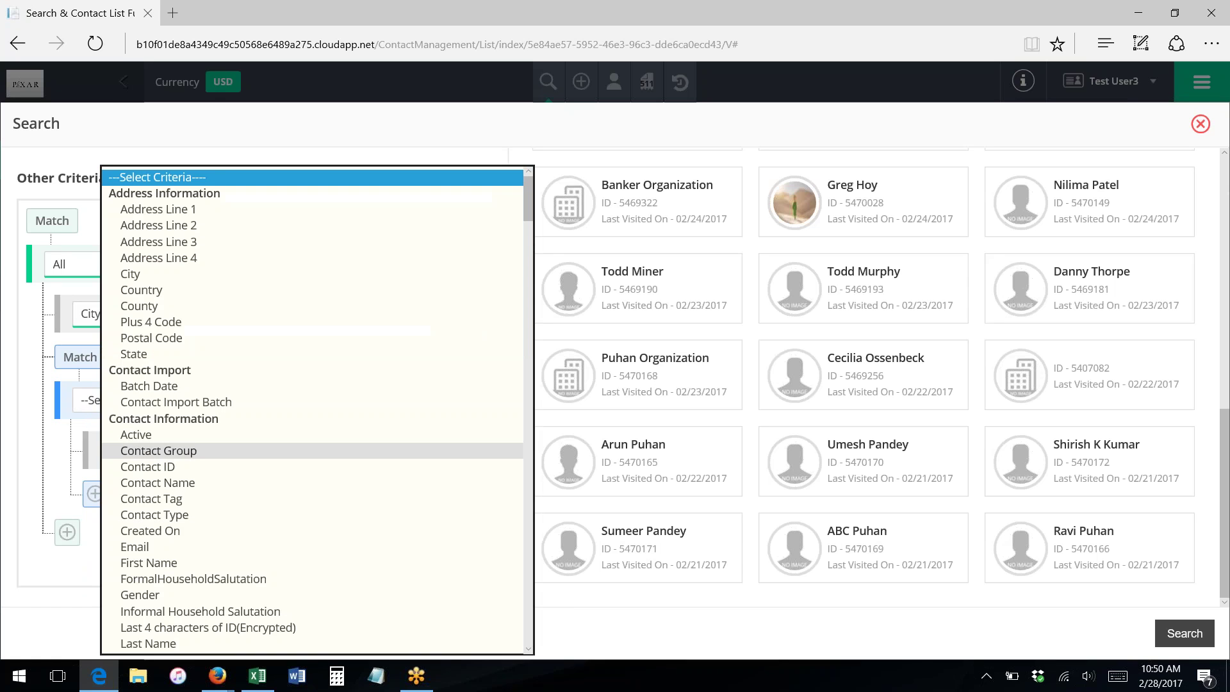
{"action": "scroll", "coordinate": [173, 439], "scroll_direction": "down", "scroll_amount": 15}
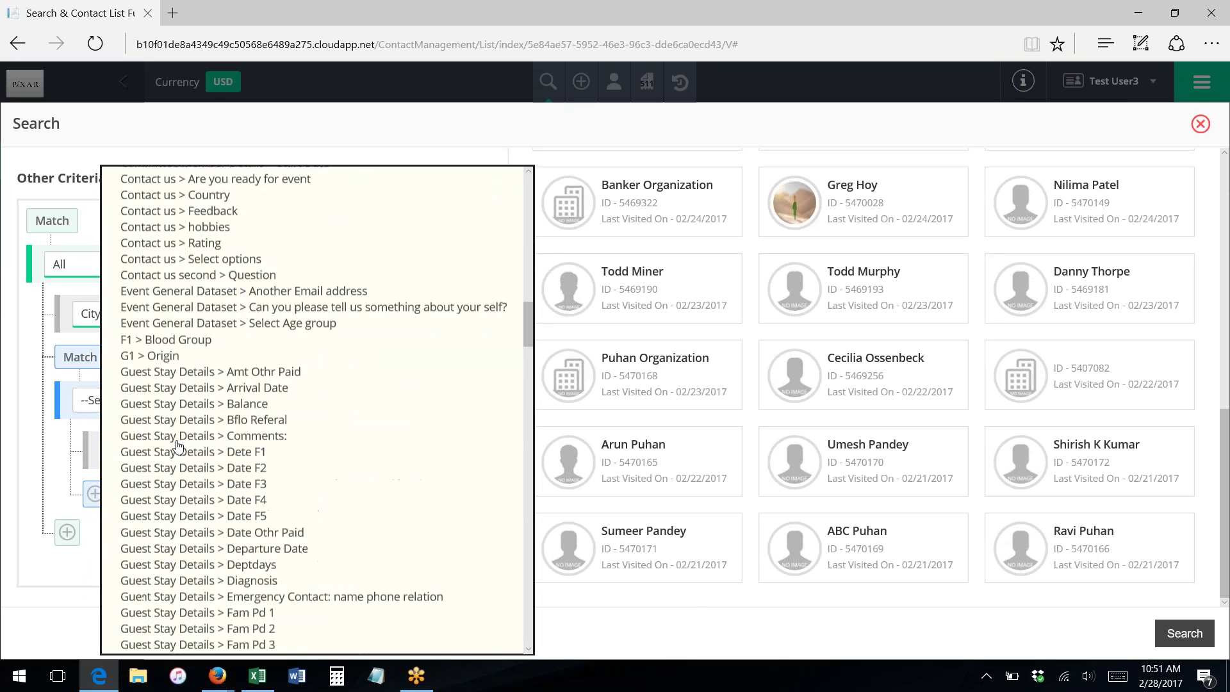
{"action": "scroll", "coordinate": [178, 445], "scroll_direction": "down", "scroll_amount": 20}
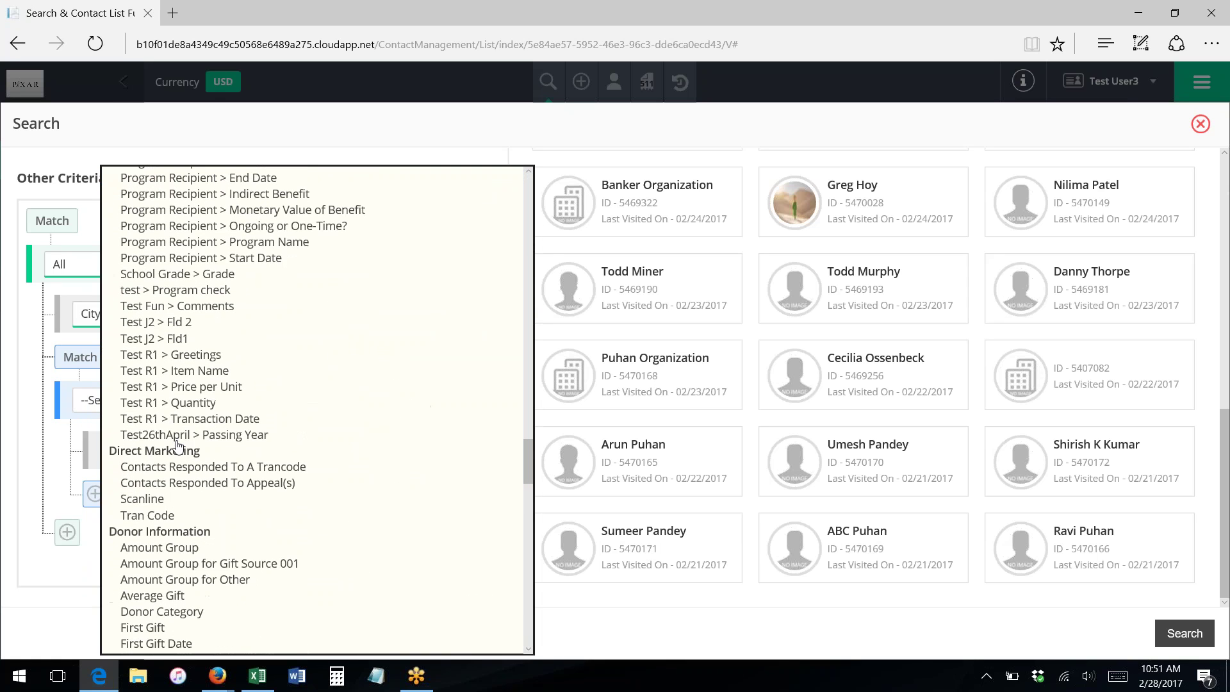
{"action": "left_click_drag", "start_coordinate": [532, 457], "coordinate": [528, 122]}
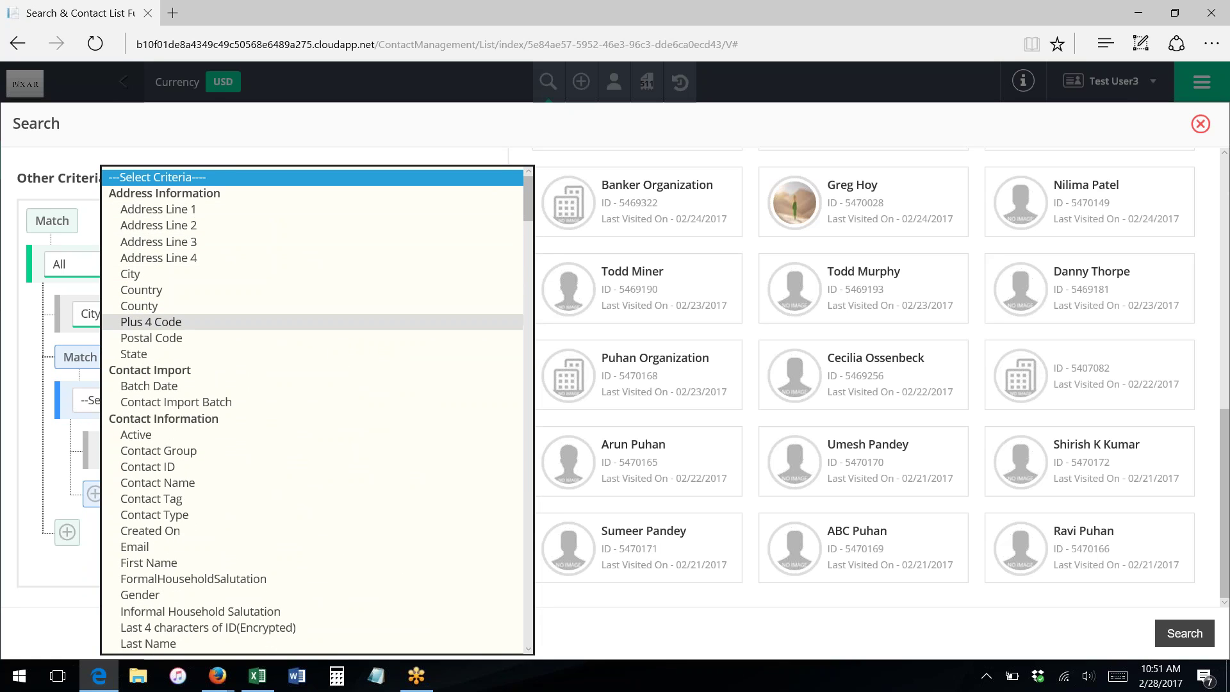
{"action": "scroll", "coordinate": [165, 323], "scroll_direction": "down", "scroll_amount": 5}
{"action": "left_click", "coordinate": [162, 288]}
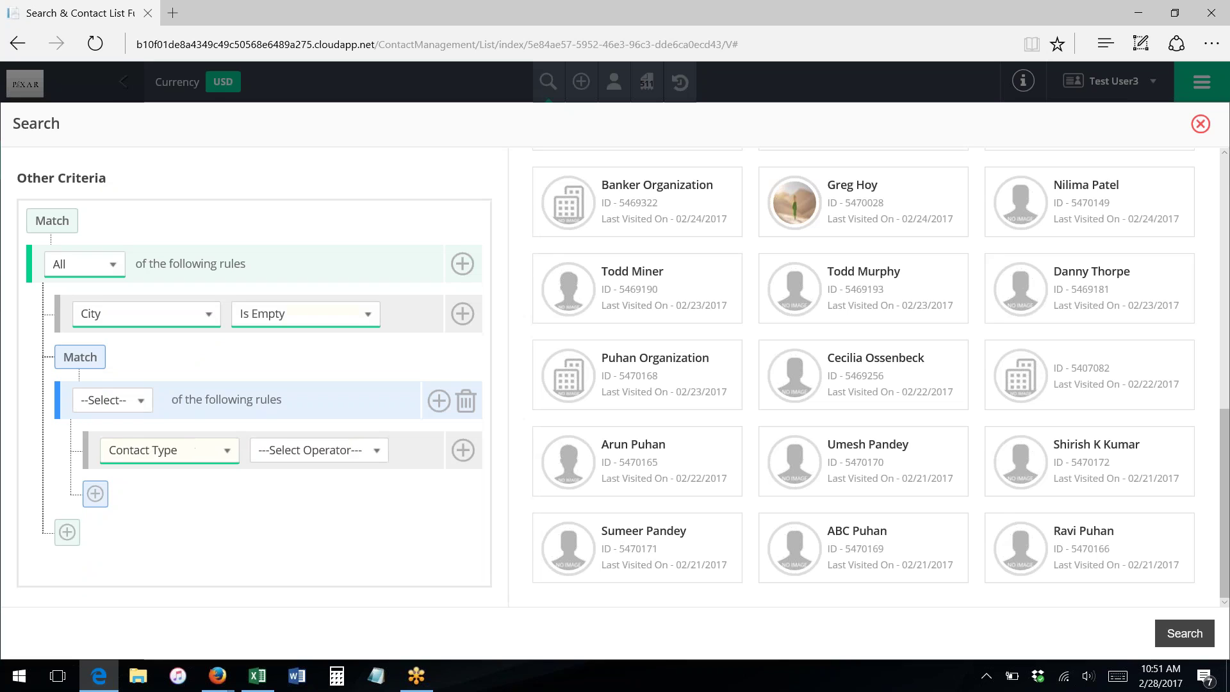
Make the nested rule read Contact Type In Donor
{"action": "left_click", "coordinate": [295, 461]}
{"action": "left_click", "coordinate": [282, 468]}
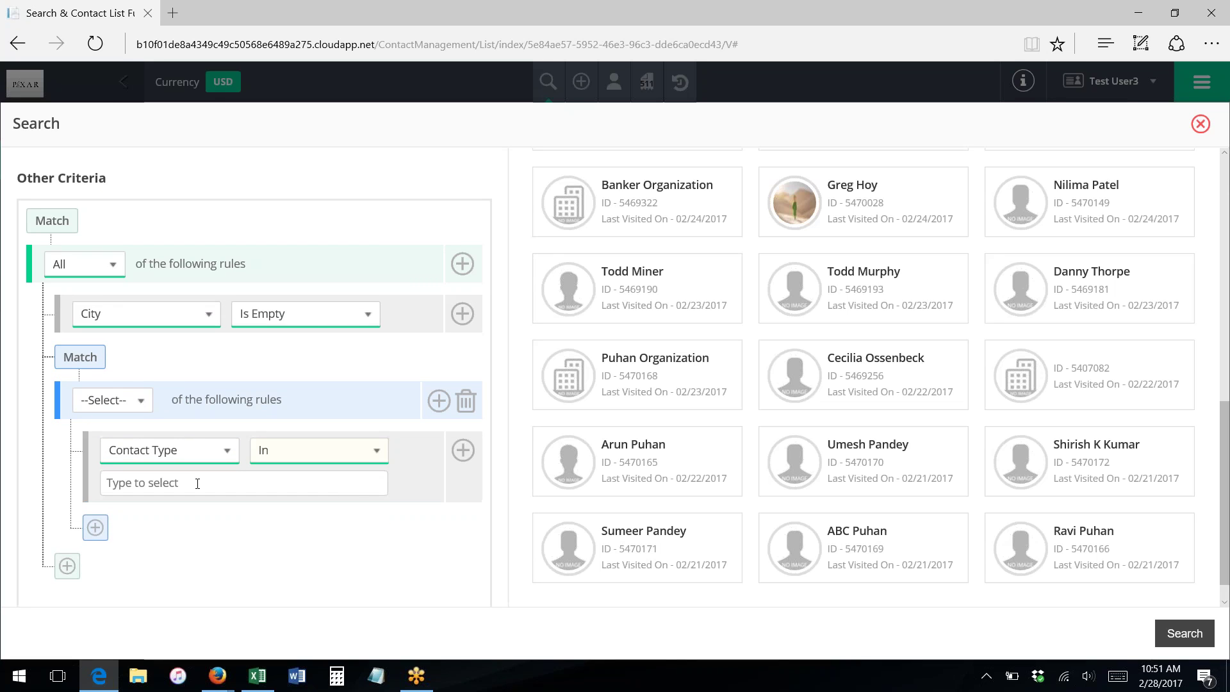
{"action": "left_click", "coordinate": [198, 483]}
{"action": "type", "text": "do"}
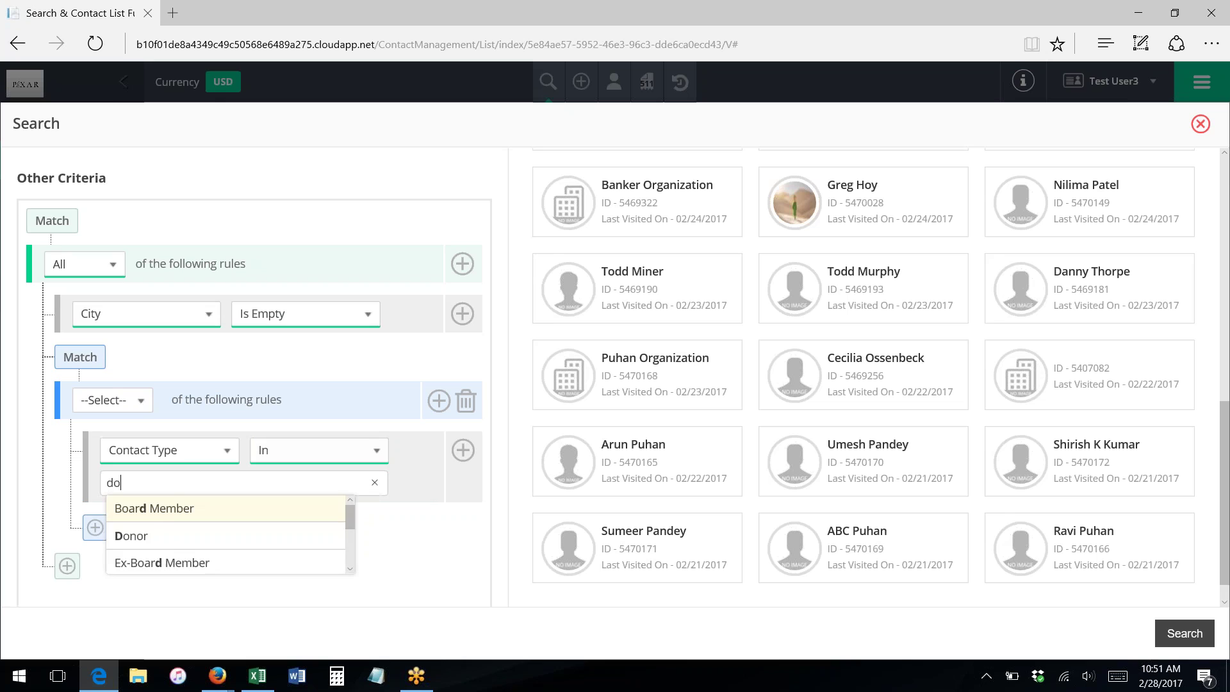
{"action": "left_click", "coordinate": [152, 512]}
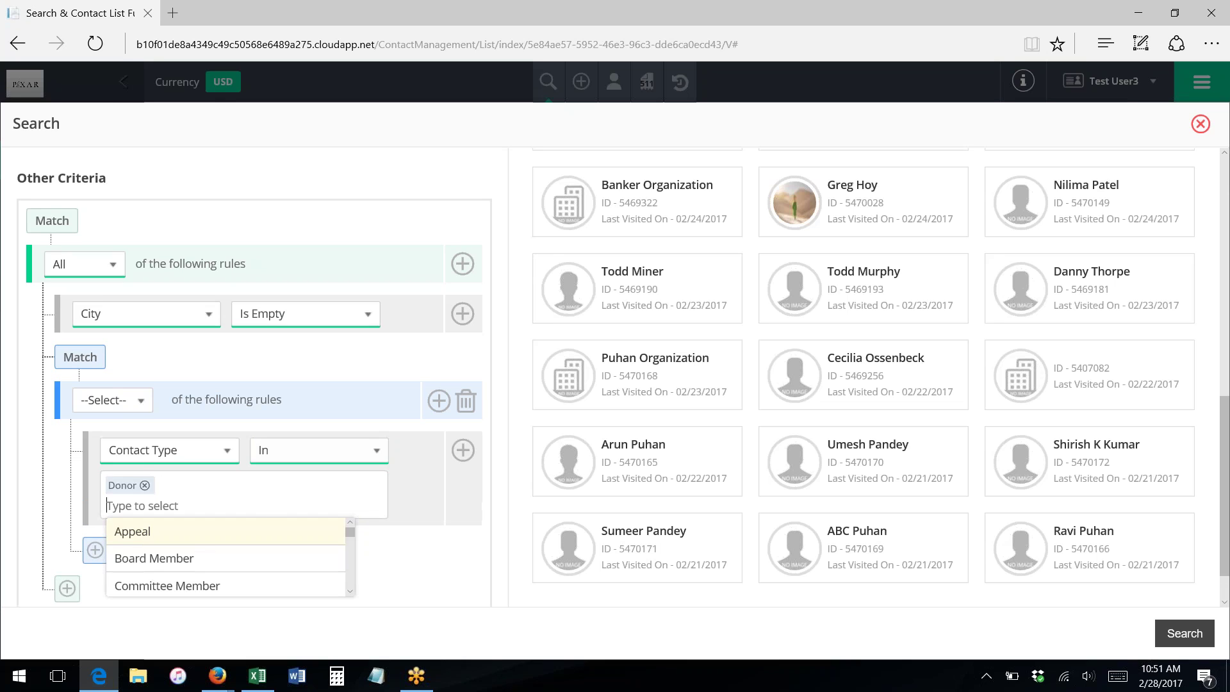
{"action": "left_click", "coordinate": [371, 548]}
Set the nested group to match All rules and the top group to match Any
{"action": "left_click", "coordinate": [106, 399]}
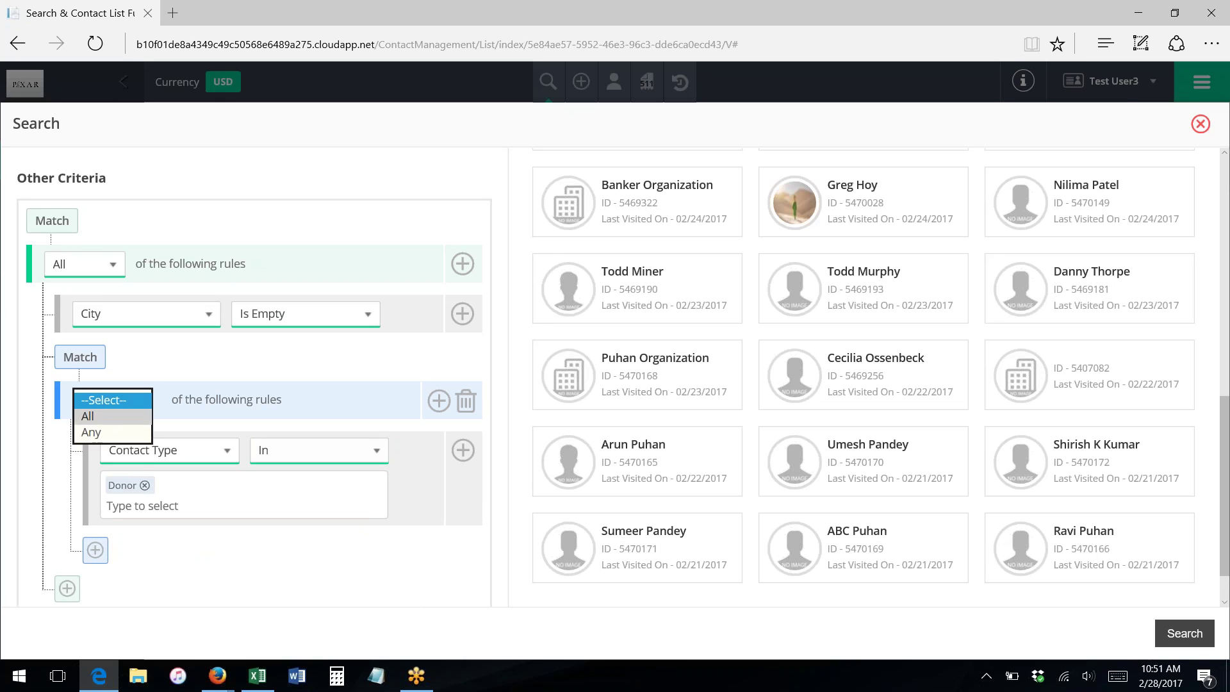
{"action": "left_click", "coordinate": [88, 416]}
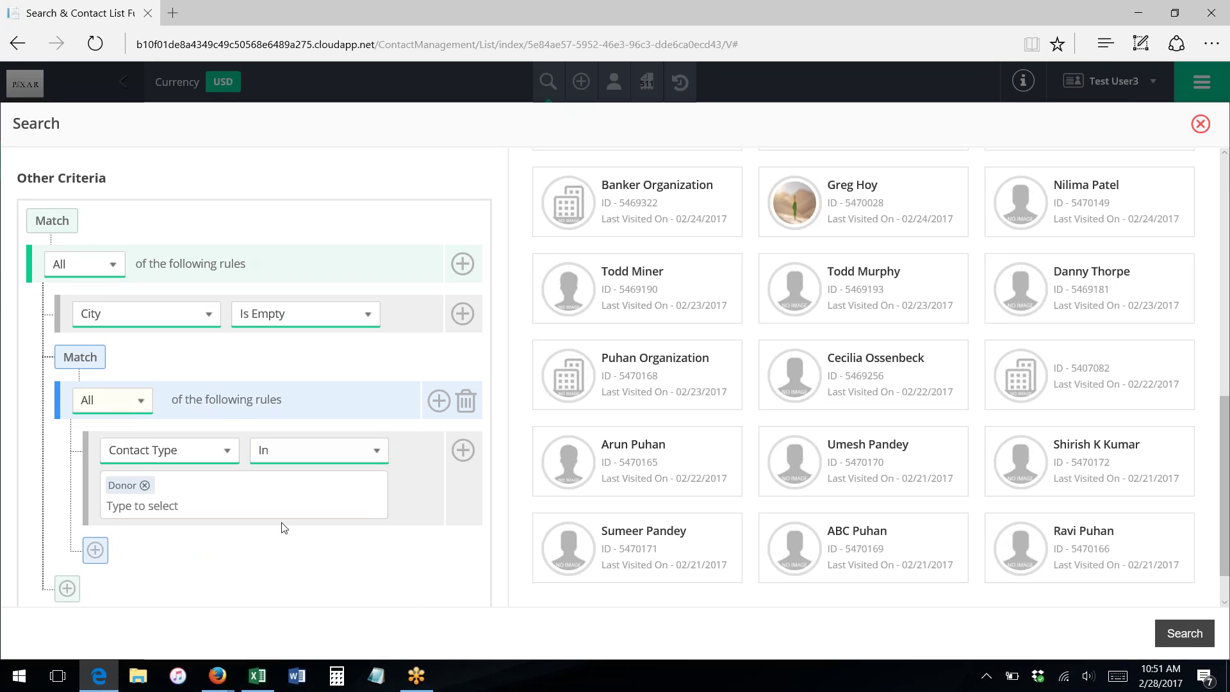
{"action": "left_click", "coordinate": [87, 264]}
{"action": "left_click", "coordinate": [61, 281]}
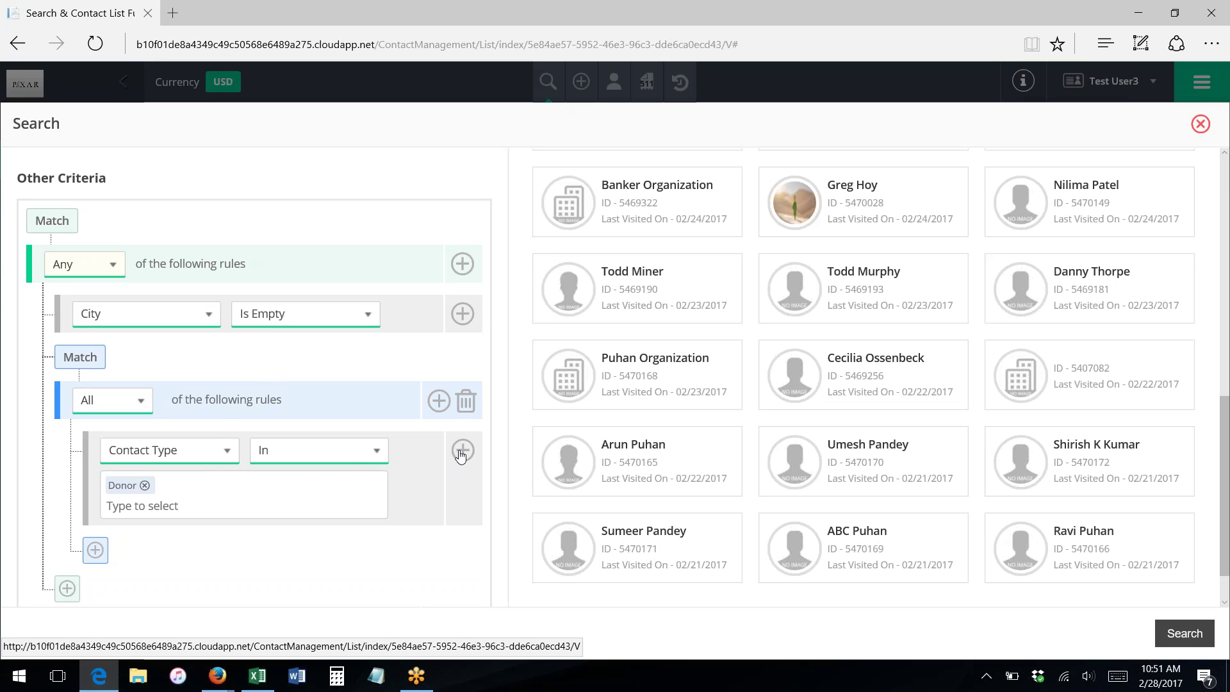
Add an Email Is Not Empty rule to the nested group
{"action": "left_click", "coordinate": [462, 452]}
{"action": "scroll", "coordinate": [214, 494], "scroll_direction": "down", "scroll_amount": 2}
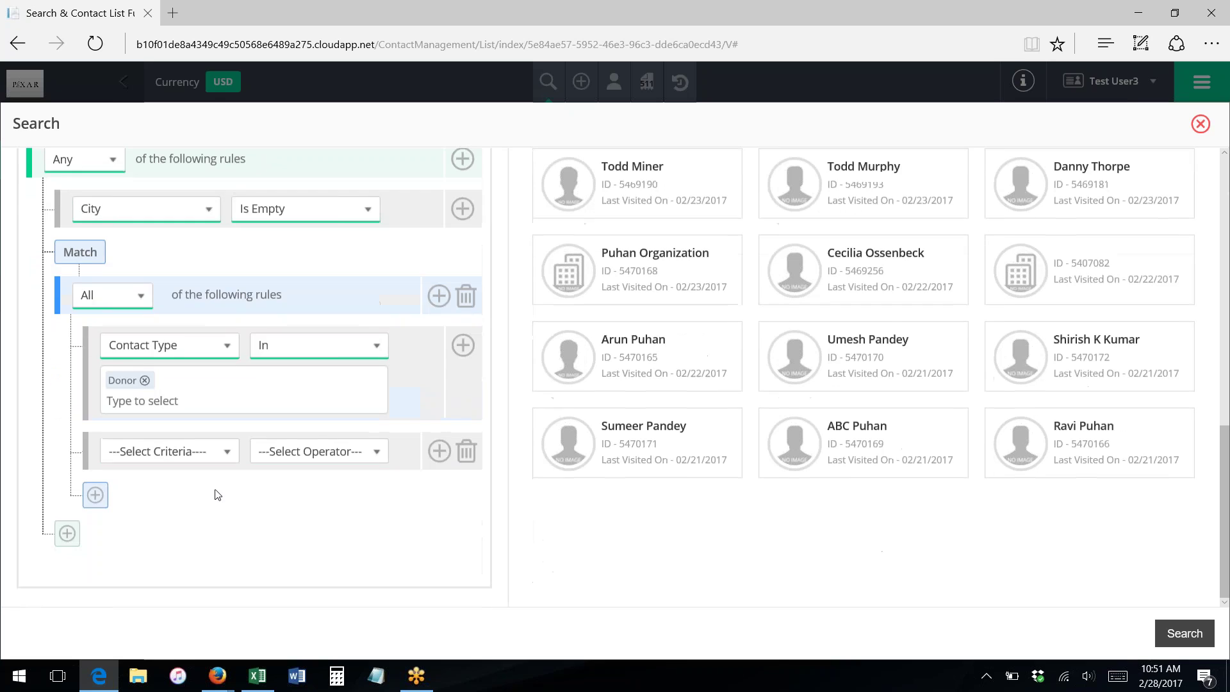
{"action": "left_click", "coordinate": [148, 453]}
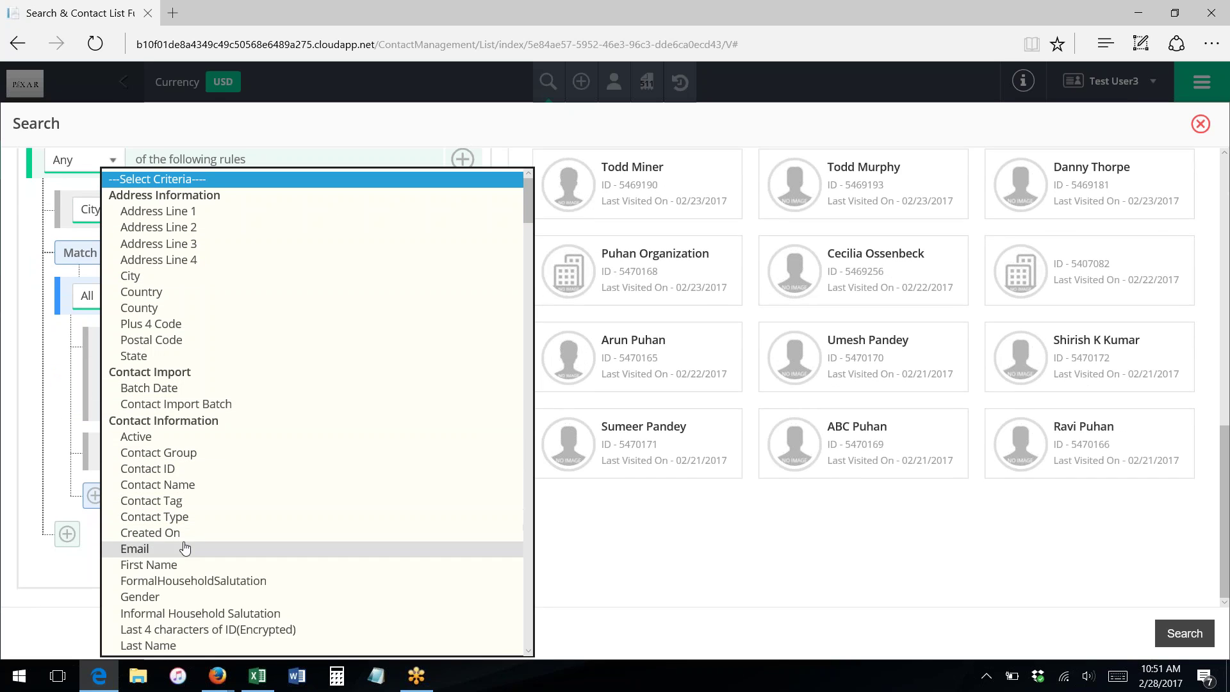
{"action": "left_click", "coordinate": [231, 548]}
{"action": "left_click", "coordinate": [303, 464]}
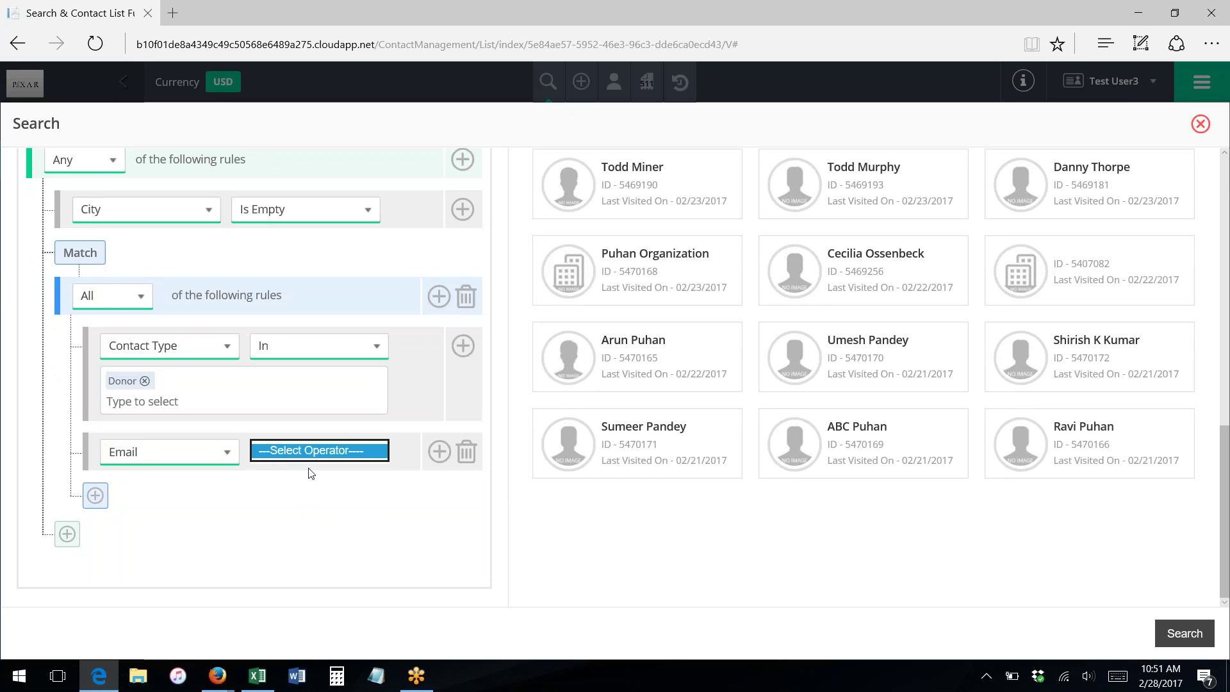
{"action": "left_click", "coordinate": [318, 452]}
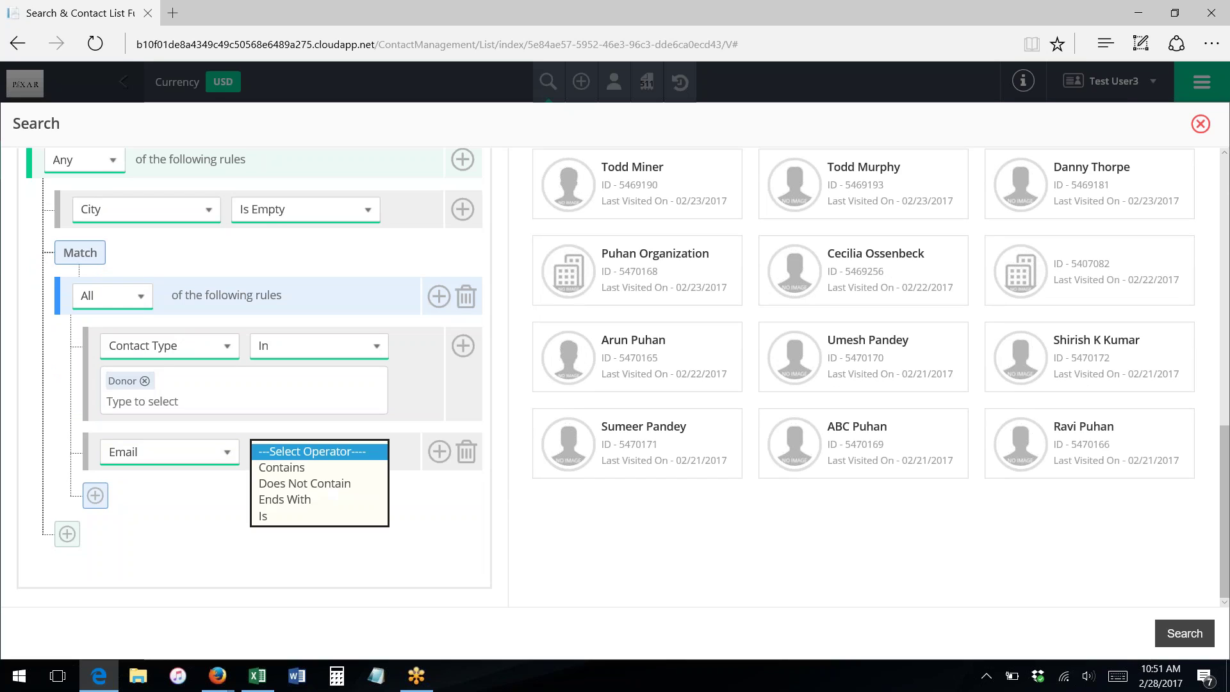
{"action": "left_click", "coordinate": [275, 597]}
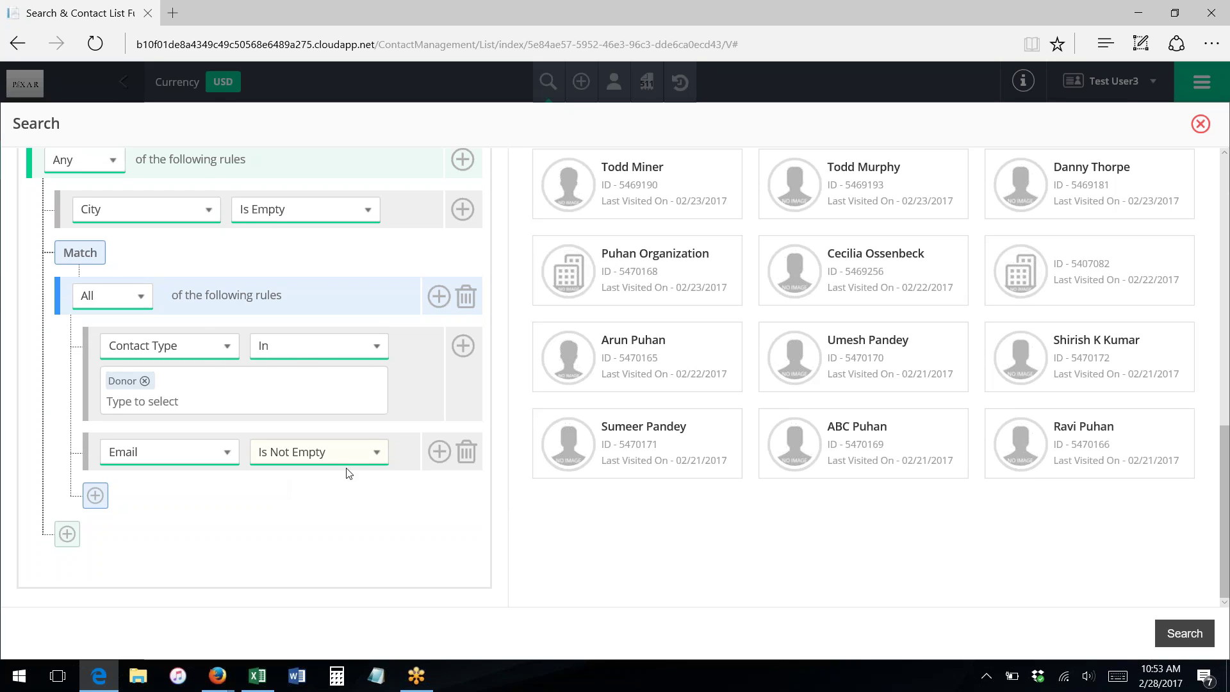
Delete the nested Contact Type/Email group and run the search, returning 16554 contacts
{"action": "scroll", "coordinate": [313, 527], "scroll_direction": "up", "scroll_amount": 10}
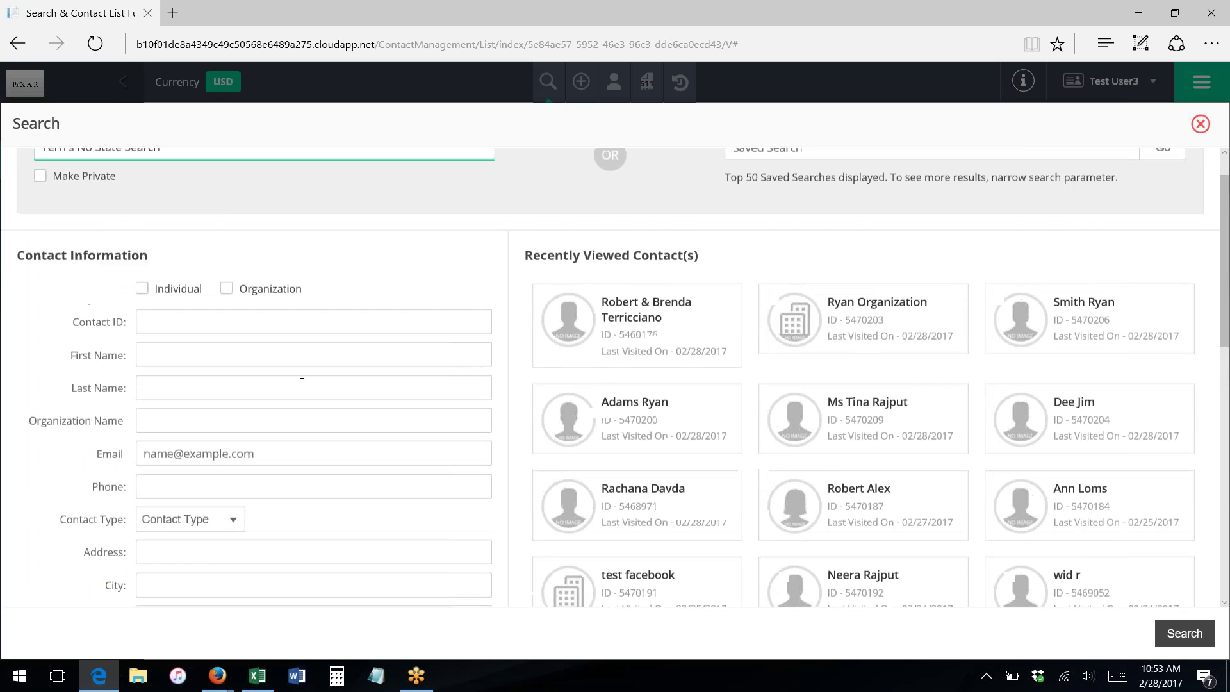
{"action": "scroll", "coordinate": [302, 382], "scroll_direction": "down", "scroll_amount": 10}
{"action": "scroll", "coordinate": [467, 321], "scroll_direction": "up", "scroll_amount": 2}
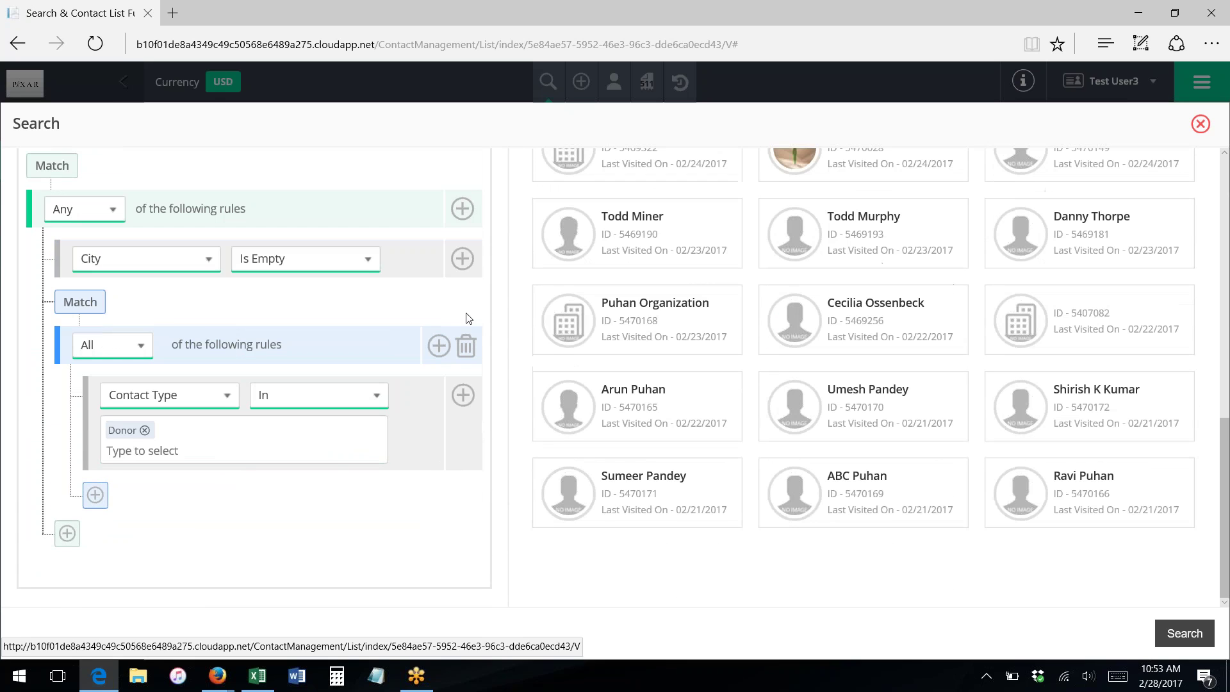
{"action": "left_click", "coordinate": [462, 346]}
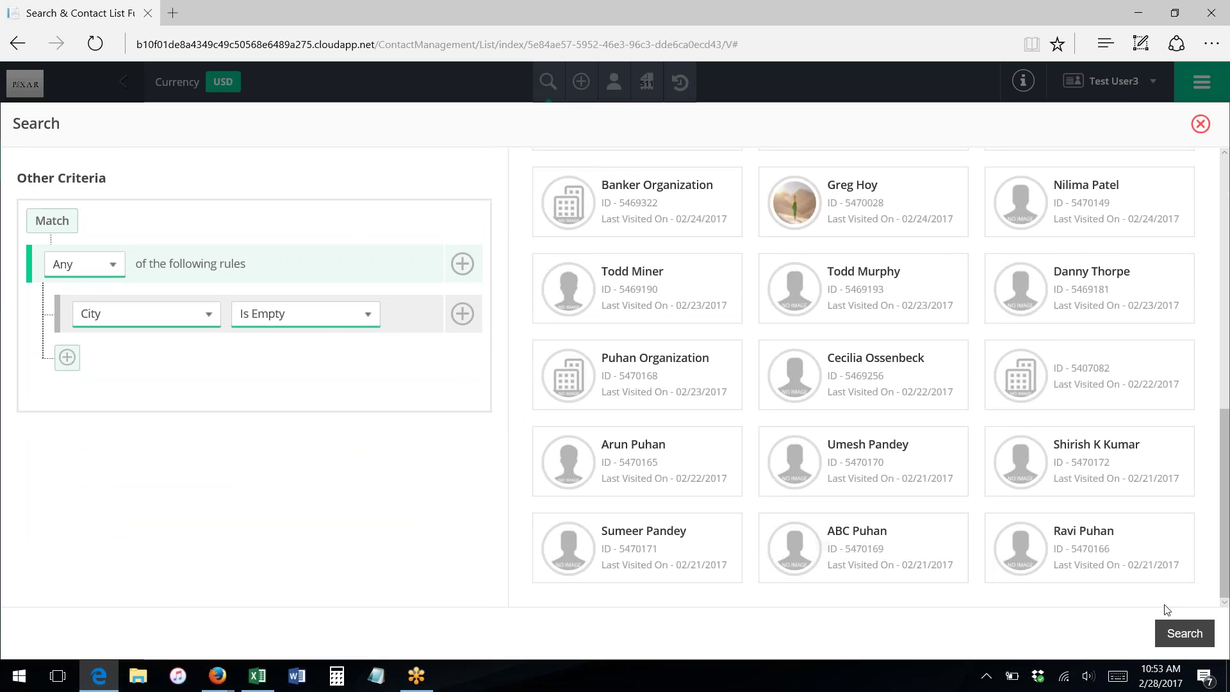
{"action": "left_click", "coordinate": [1185, 633]}
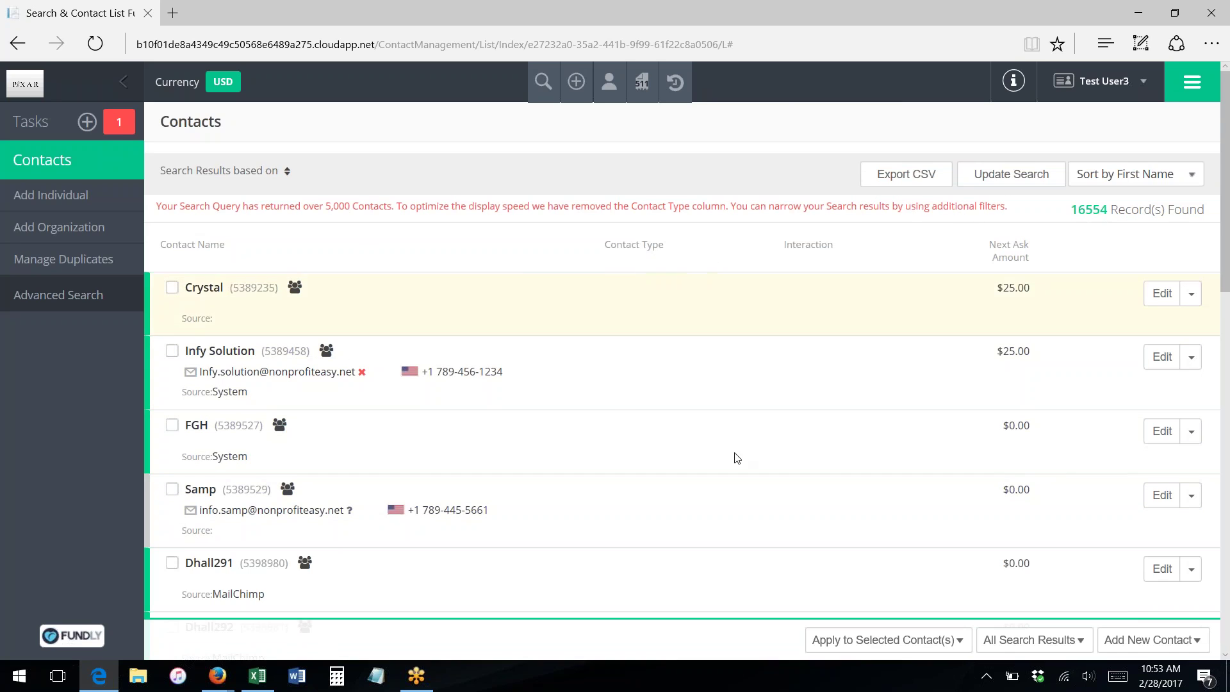
{"action": "left_click", "coordinate": [915, 646]}
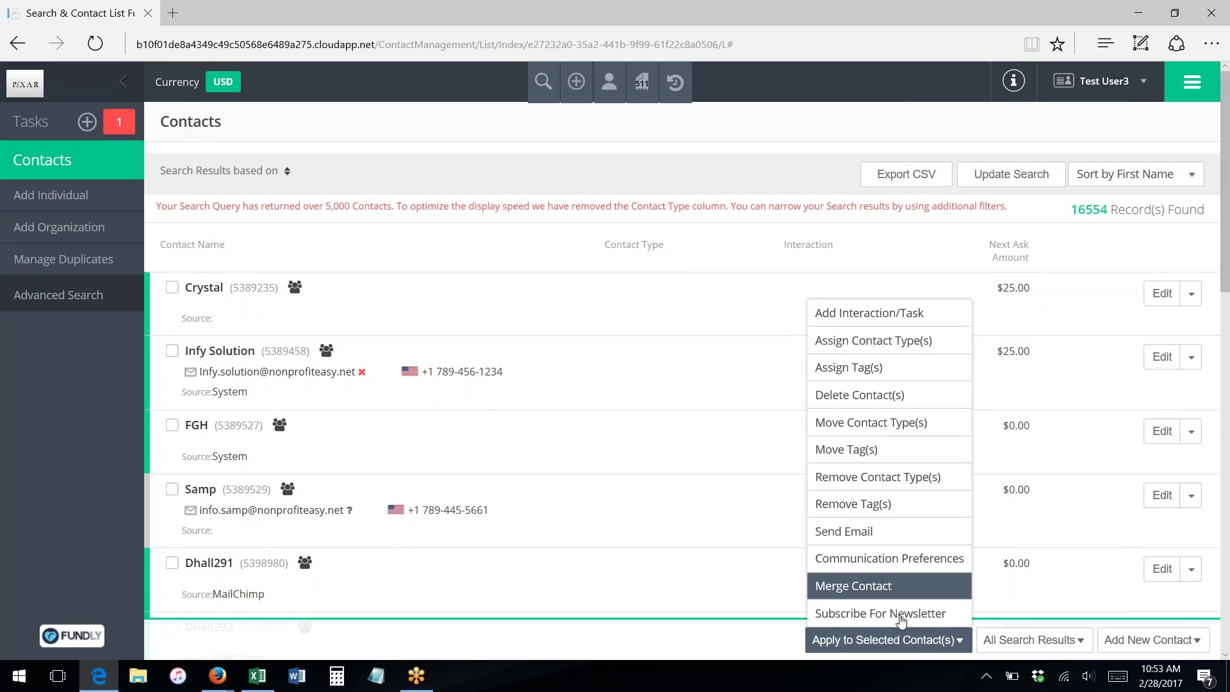
{"action": "left_click", "coordinate": [1008, 642]}
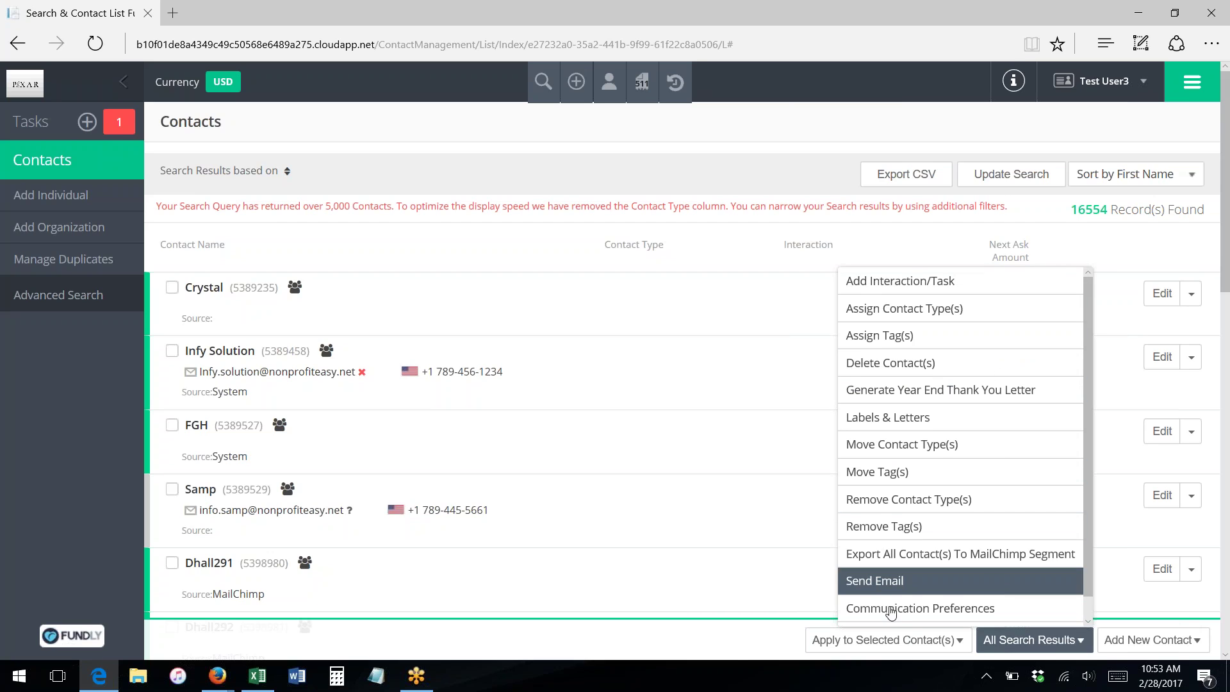
{"action": "left_click", "coordinate": [735, 656]}
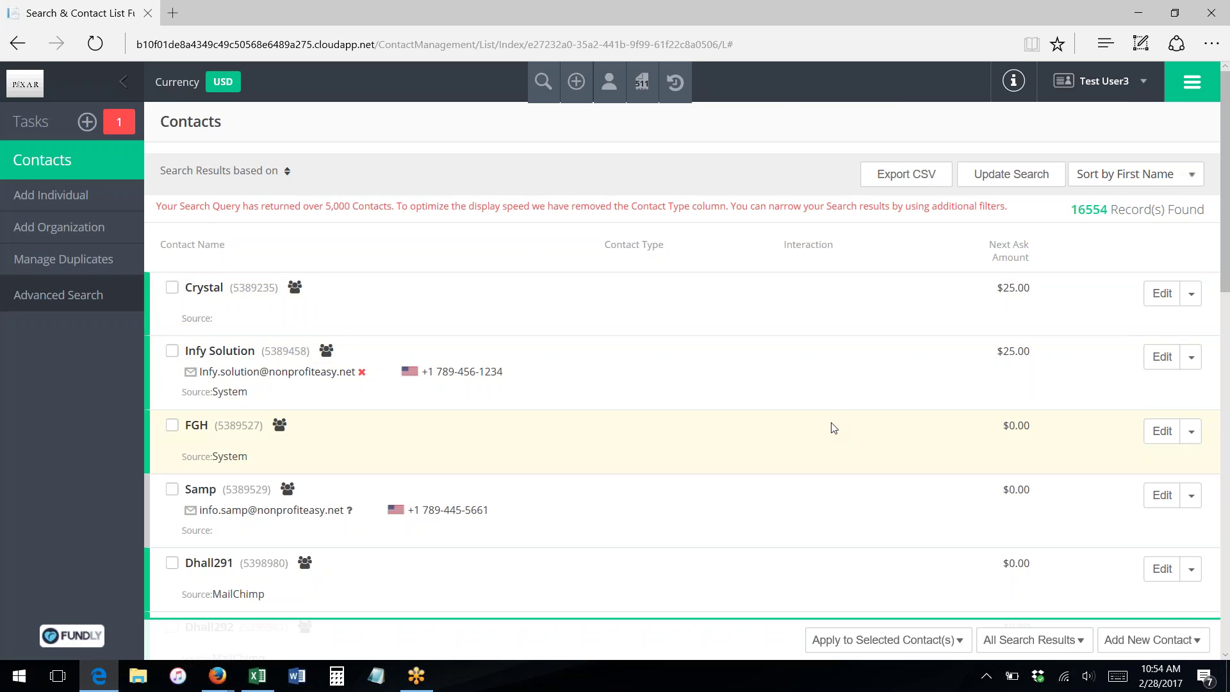
{"action": "left_click", "coordinate": [1152, 174]}
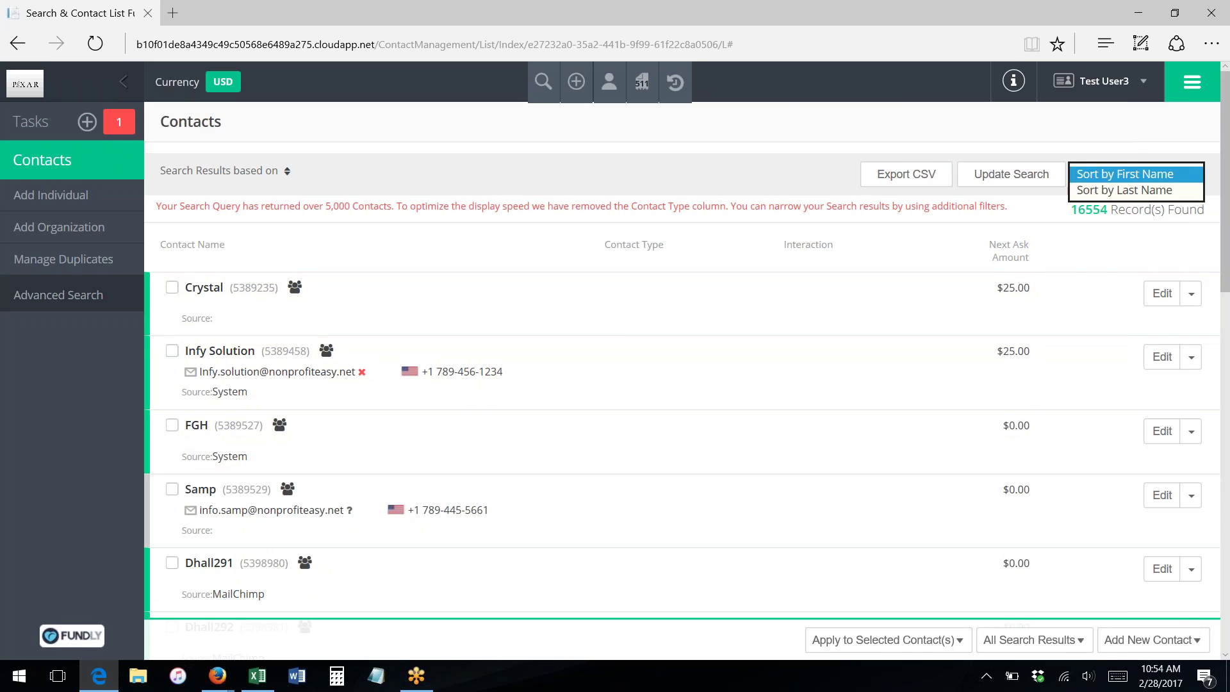
{"action": "left_click", "coordinate": [1126, 148]}
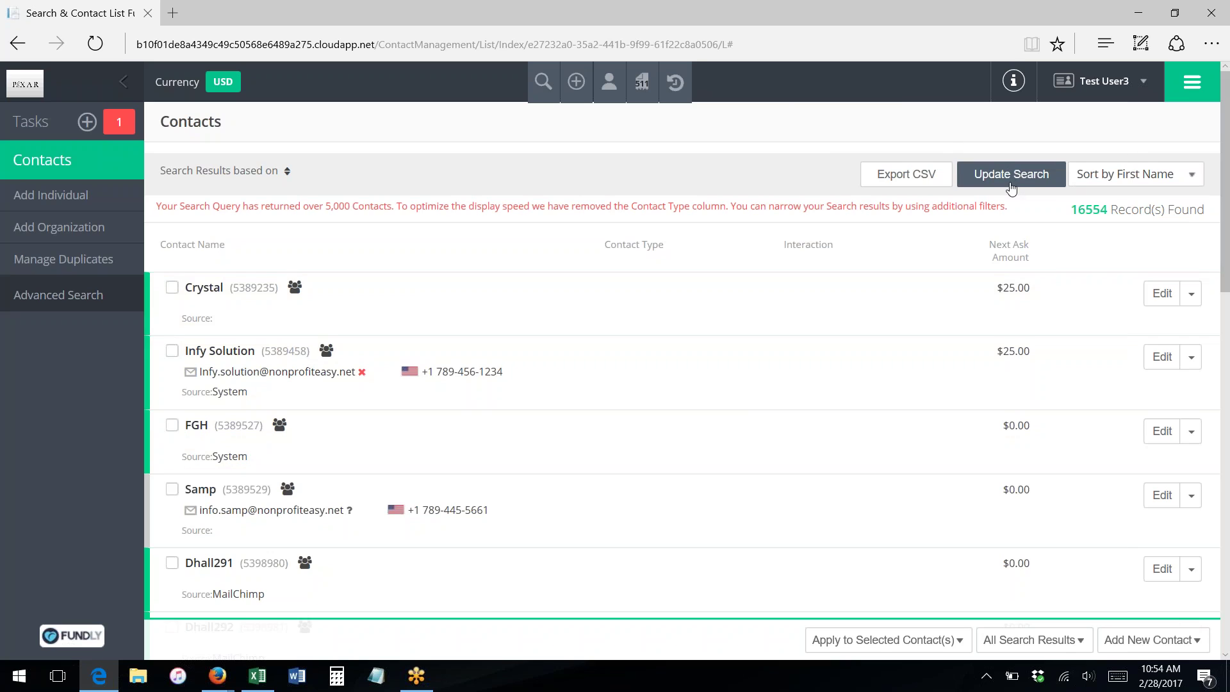
{"action": "left_click", "coordinate": [217, 180]}
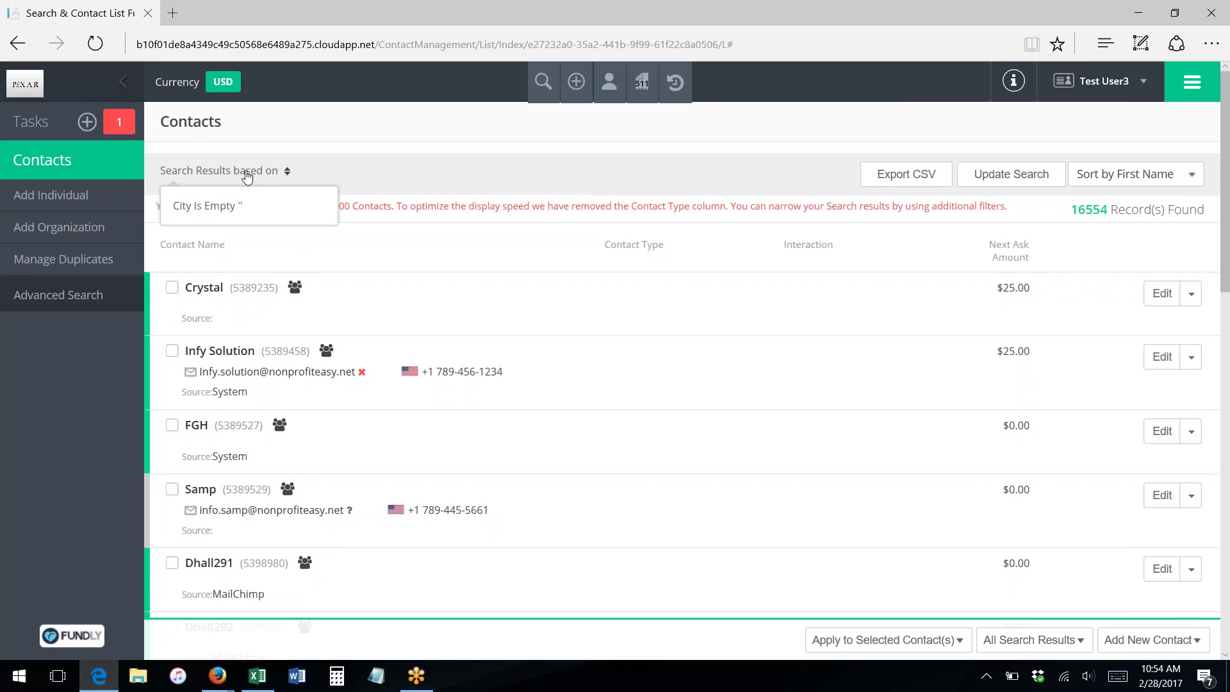
Go to Configurations > Contact Information > Saved Searches to list the 8 saved searches
{"action": "left_click", "coordinate": [1191, 90]}
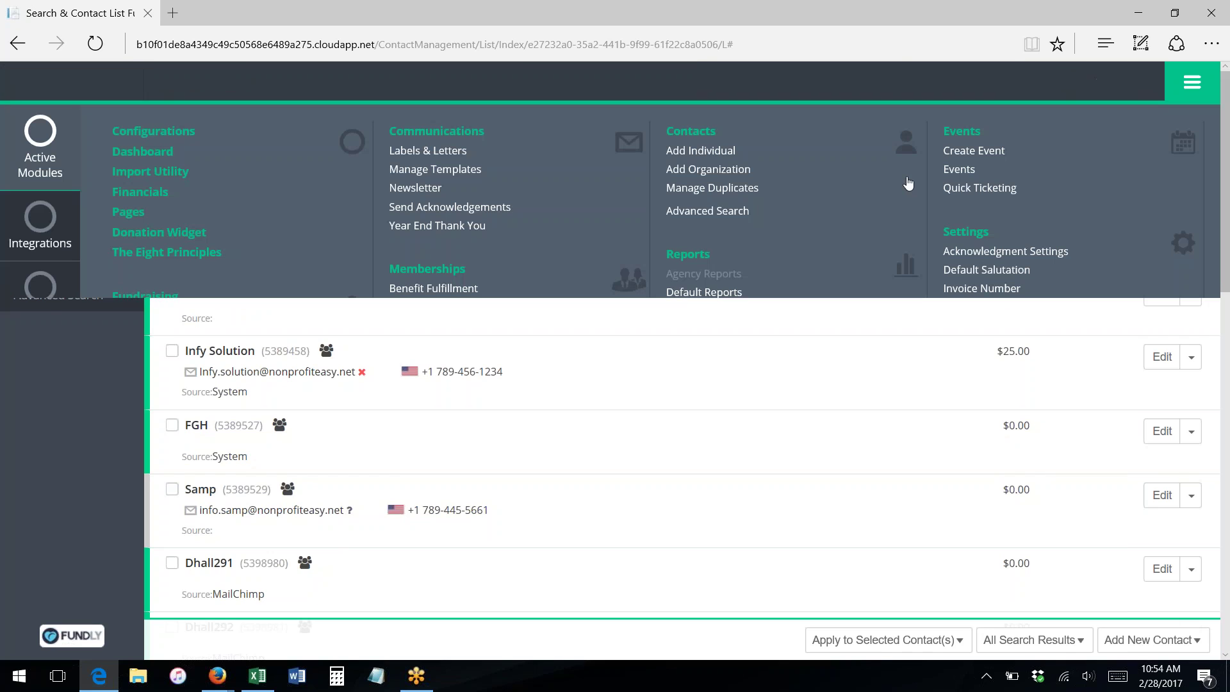
{"action": "left_click", "coordinate": [154, 133]}
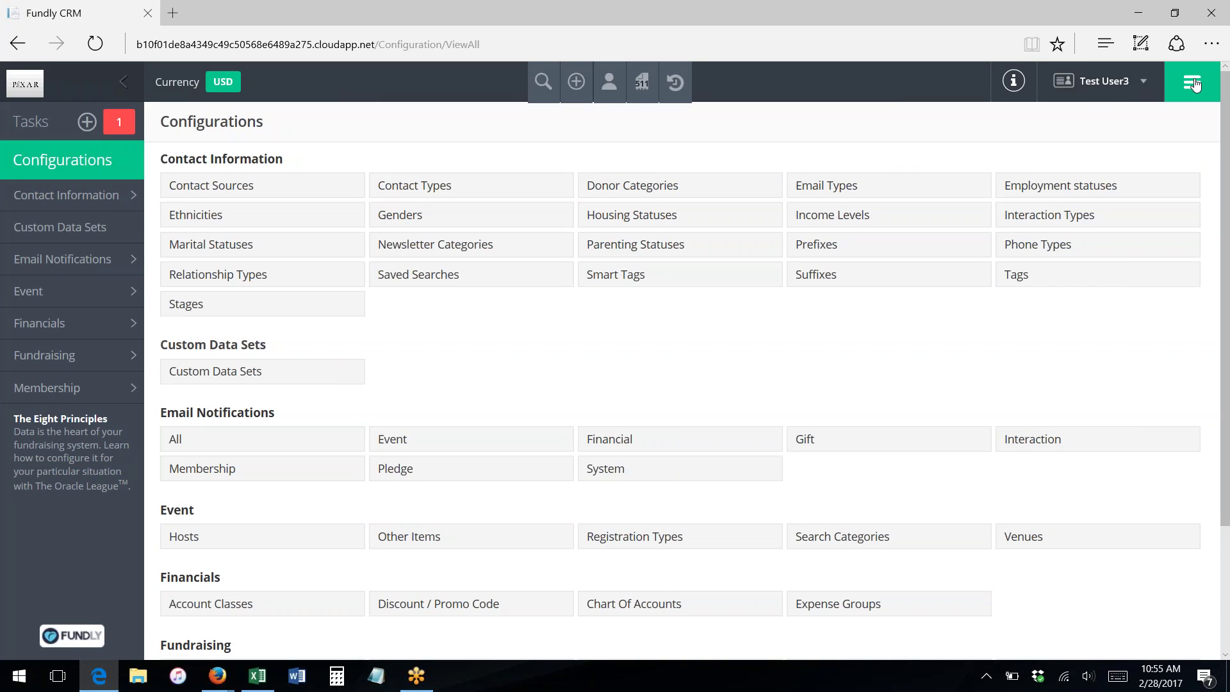
{"action": "left_click", "coordinate": [447, 280]}
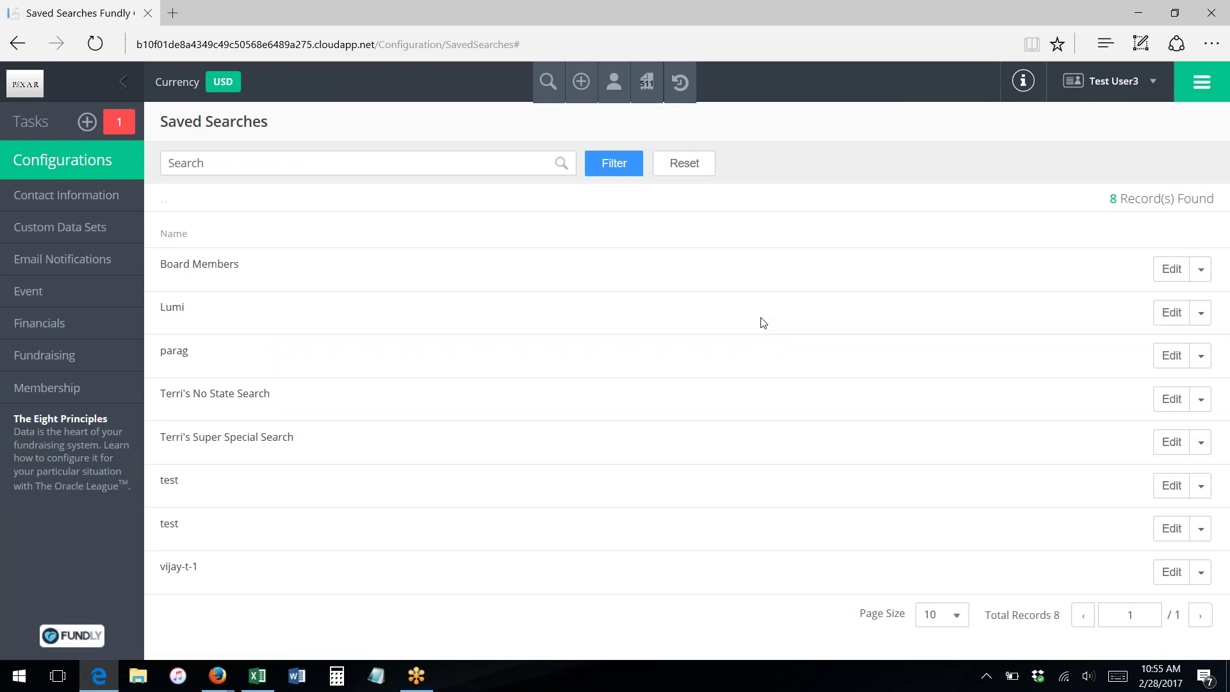
Delete the Lumi saved search with confirmation, leaving 7, and close the parag search panel
{"action": "left_click", "coordinate": [1201, 313]}
{"action": "left_click", "coordinate": [1179, 342]}
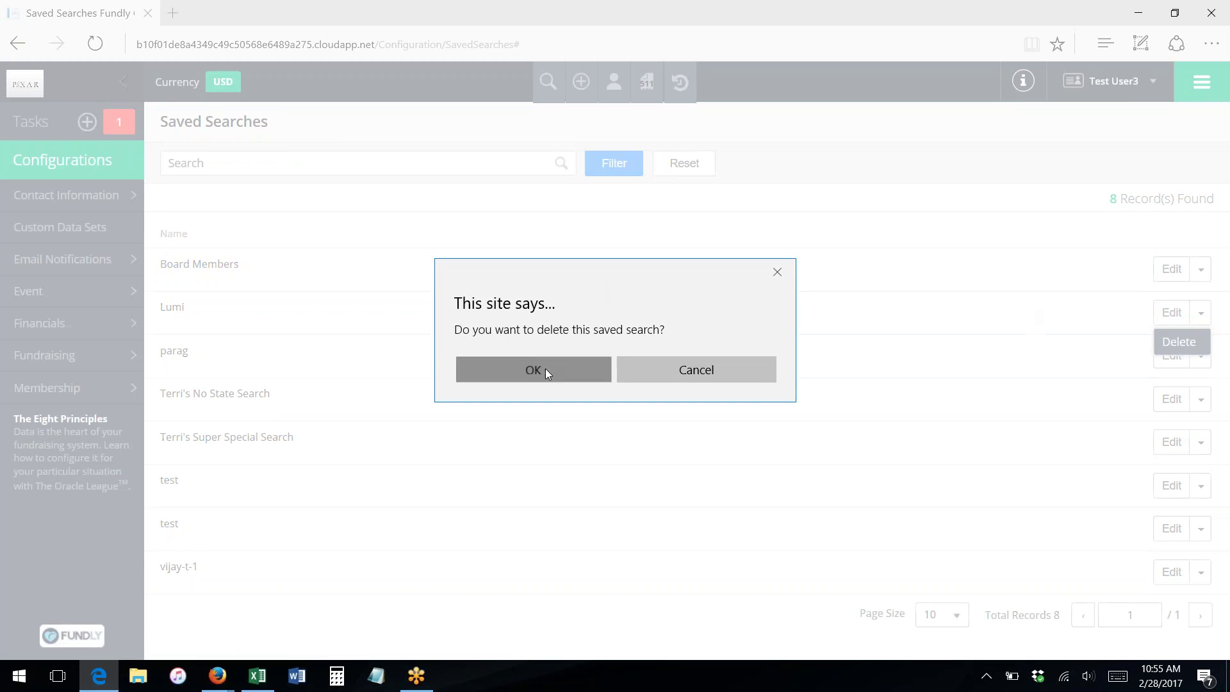
{"action": "left_click", "coordinate": [545, 368]}
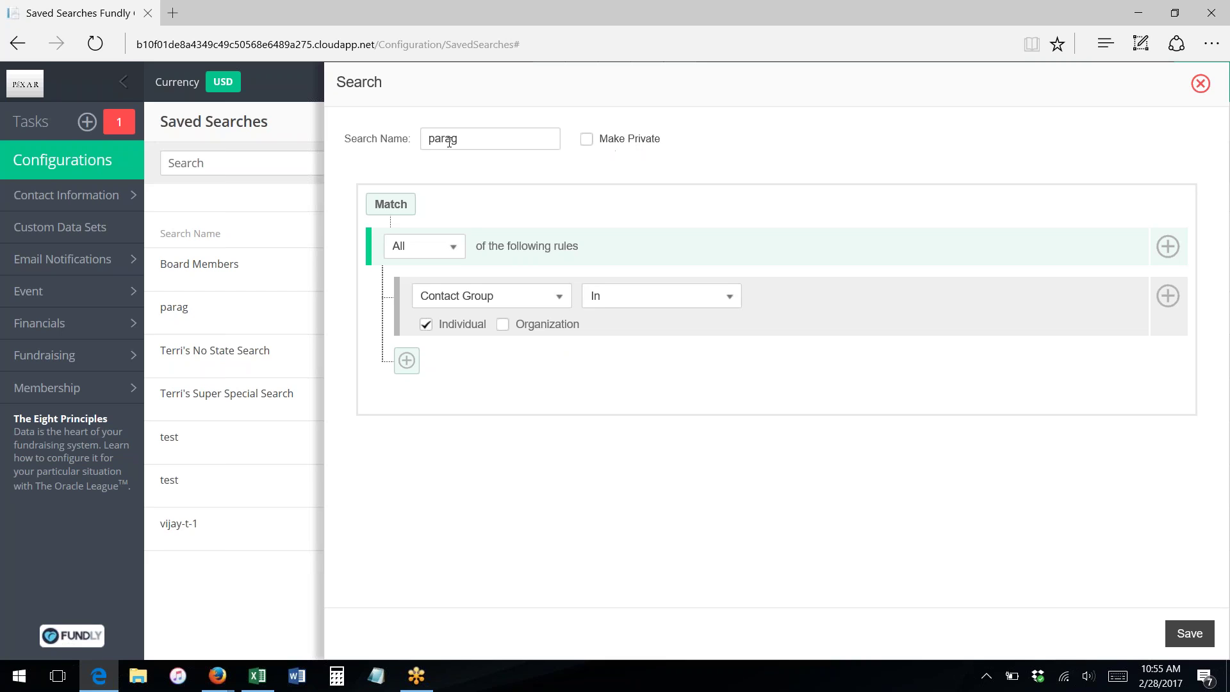
{"action": "left_click", "coordinate": [1200, 83]}
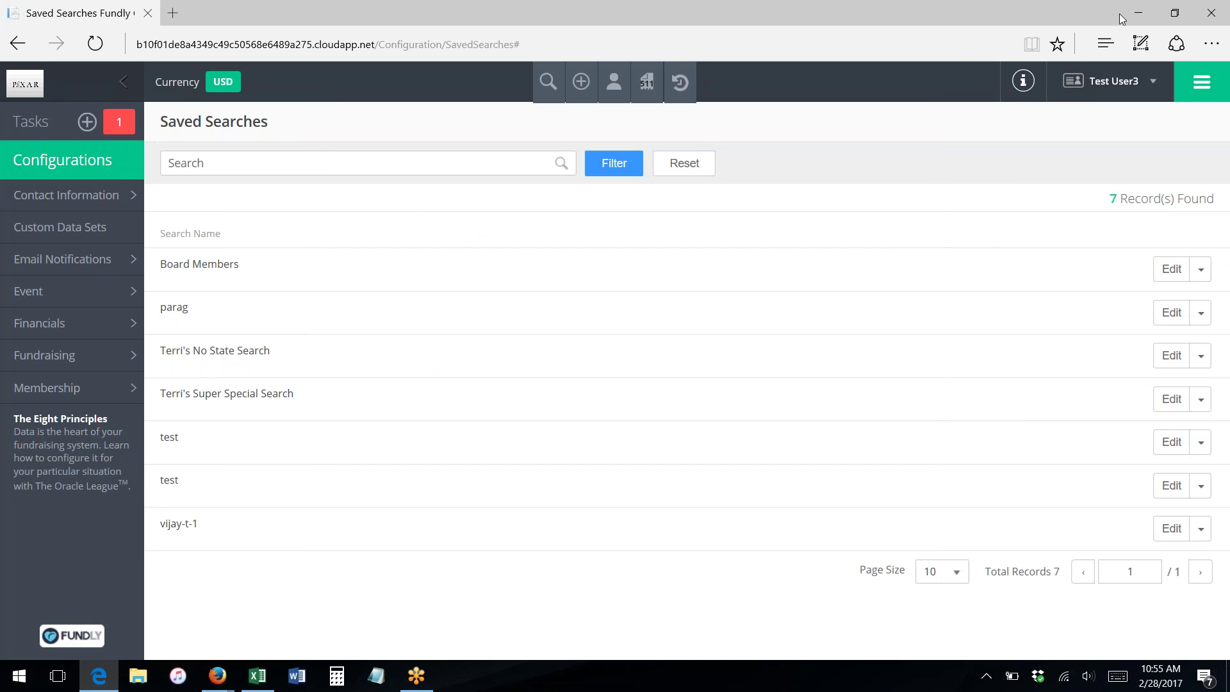